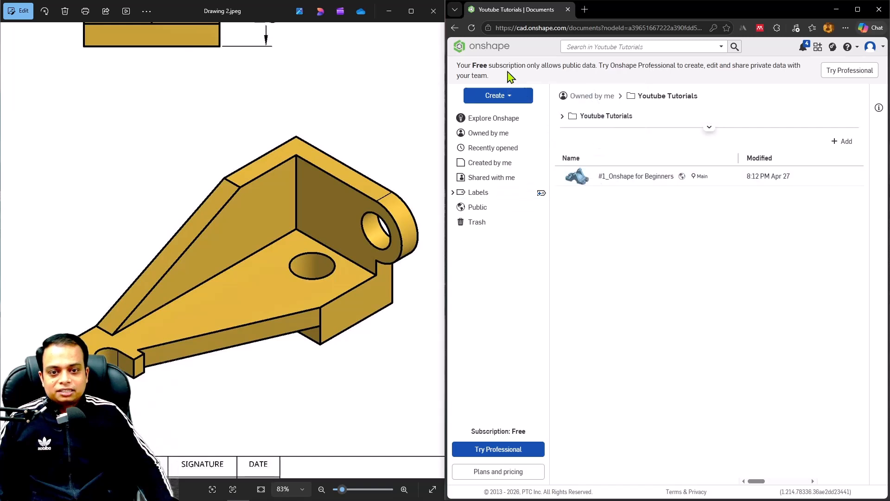
# Create a public document named "#2_Onshape Part Model_Sketching_Extrude_Revolve" in the Youtube Tutorials folder.
pyautogui.click(511, 100)
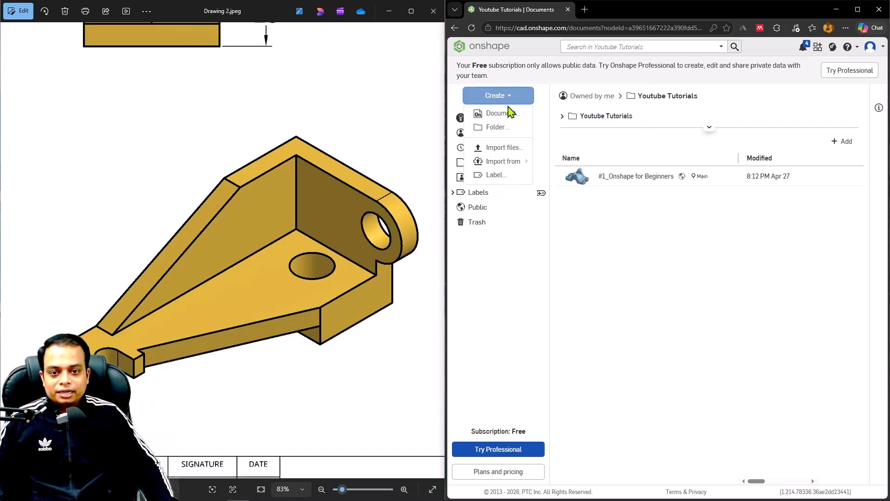
pyautogui.click(507, 115)
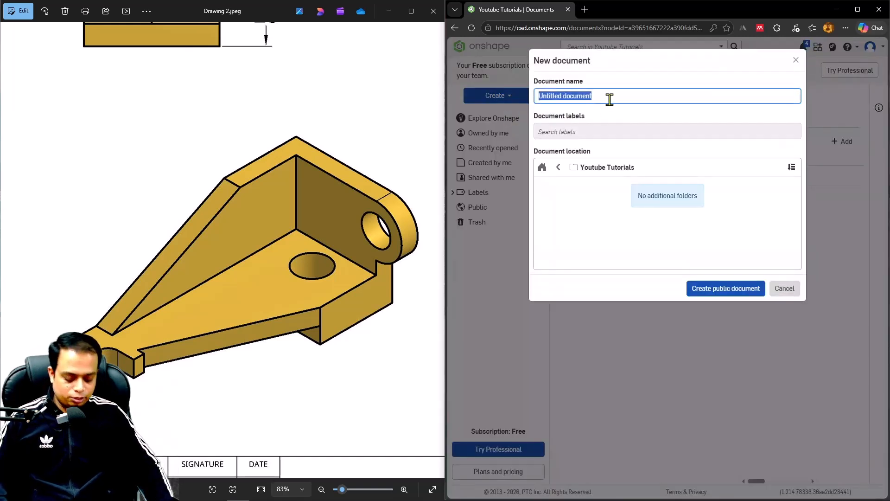
pyautogui.write('#2_Onshape Part Model_Sketching_Extrude_Revolve')
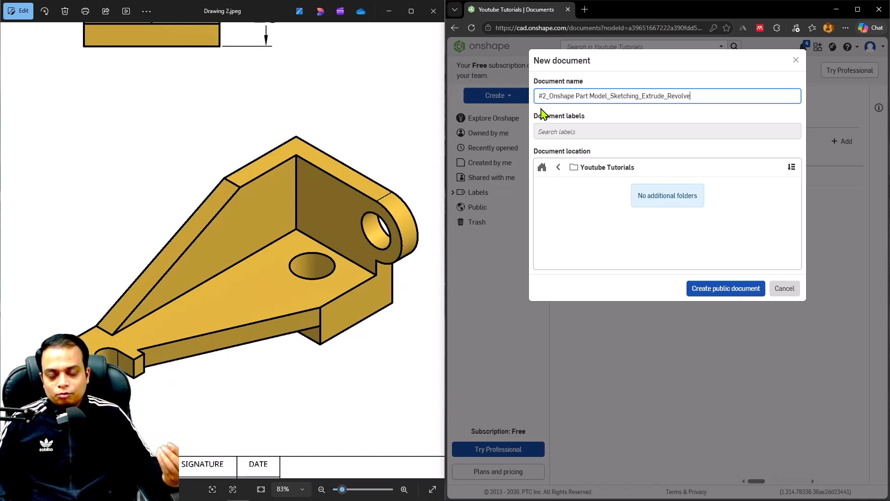
pyautogui.click(729, 295)
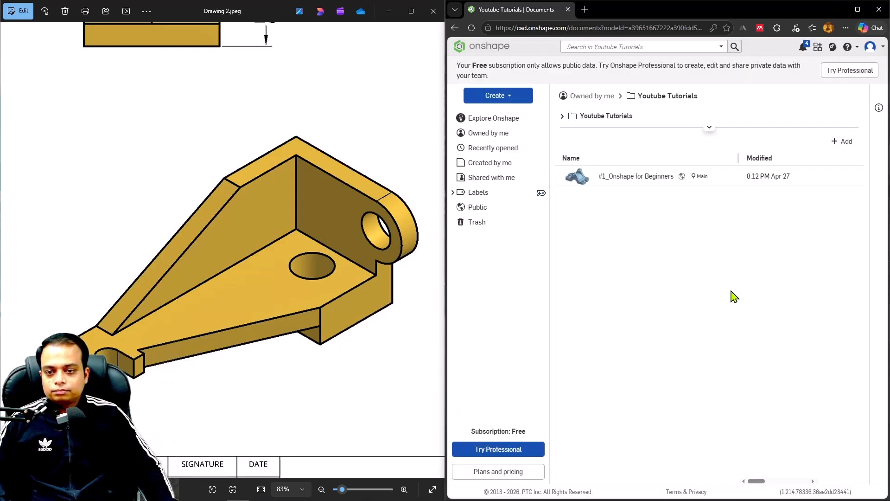
# Examine the bracket drawing's isometric view, title block with projection note, and dimensioned front and top views.
pyautogui.scroll(-3, 302, 243)
pyautogui.moveTo(193, 207); pyautogui.dragTo(244, 264)
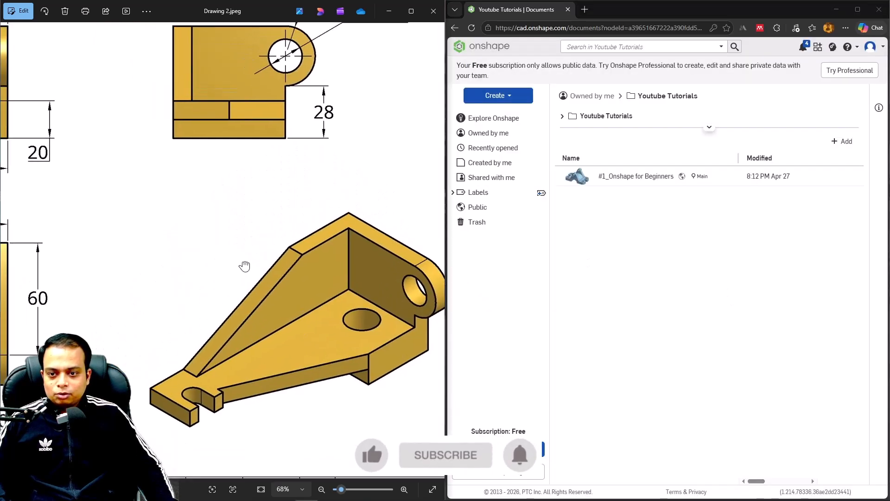
pyautogui.scroll(-3, 177, 240)
pyautogui.moveTo(171, 236); pyautogui.dragTo(258, 235)
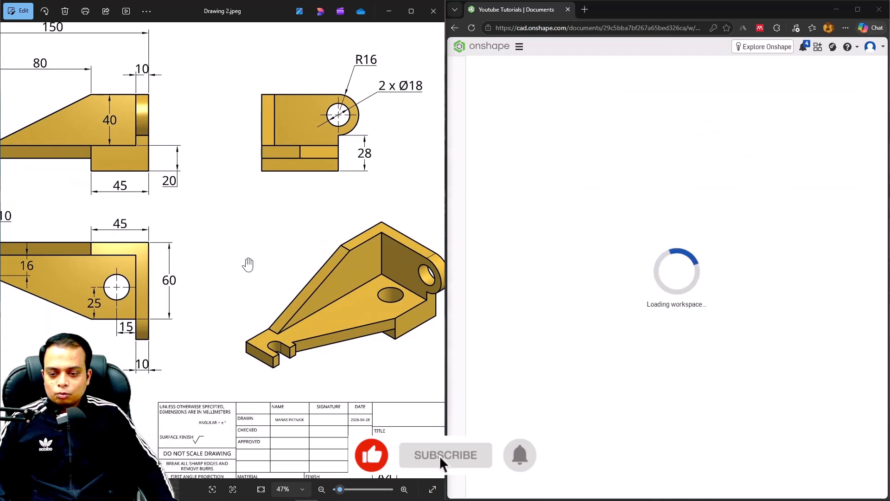
pyautogui.moveTo(242, 303); pyautogui.dragTo(249, 256)
pyautogui.scroll(8, 199, 433)
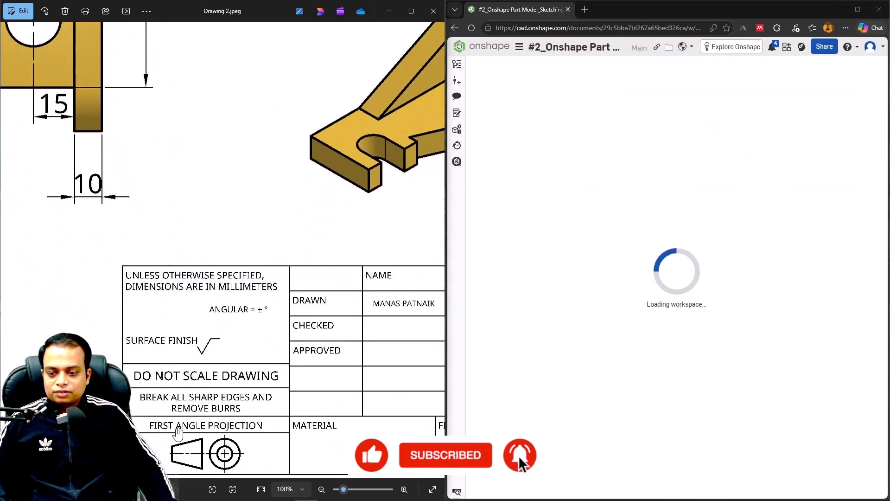
pyautogui.scroll(-9, 188, 274)
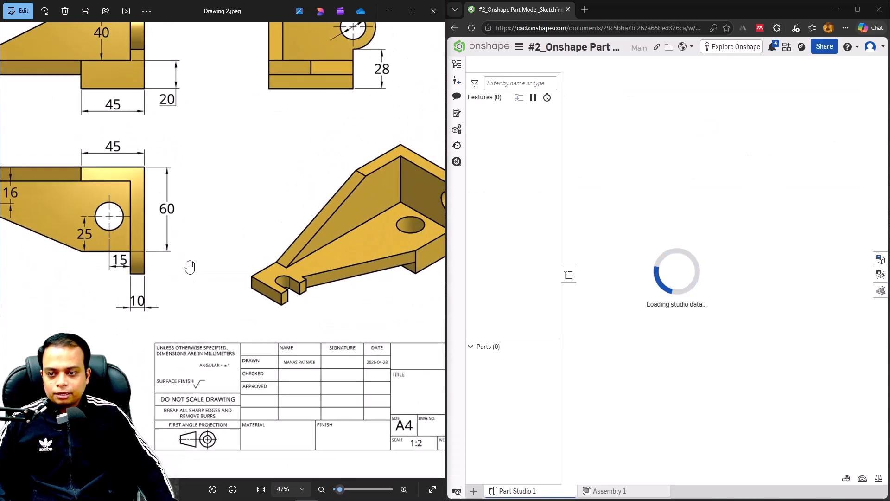
pyautogui.moveTo(177, 207); pyautogui.dragTo(197, 226)
pyautogui.moveTo(108, 147); pyautogui.dragTo(134, 147)
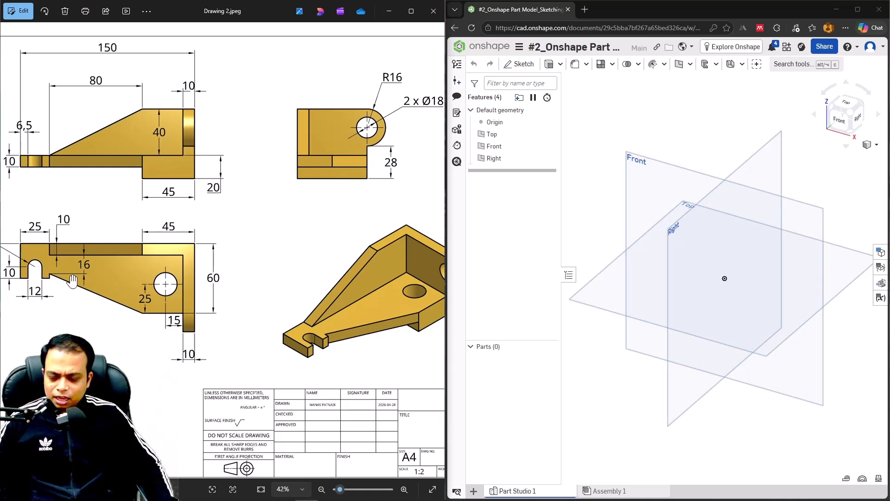
pyautogui.scroll(2, 74, 282)
pyautogui.moveTo(80, 282); pyautogui.dragTo(108, 285)
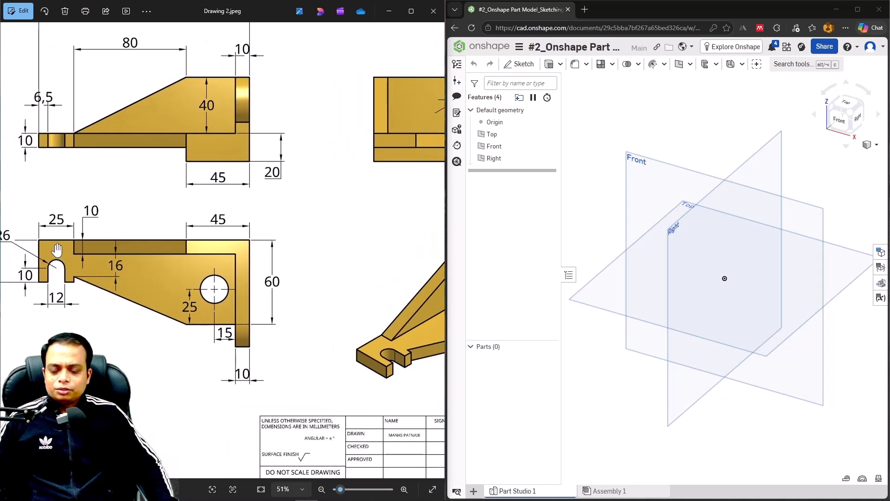
pyautogui.moveTo(52, 248); pyautogui.dragTo(119, 249)
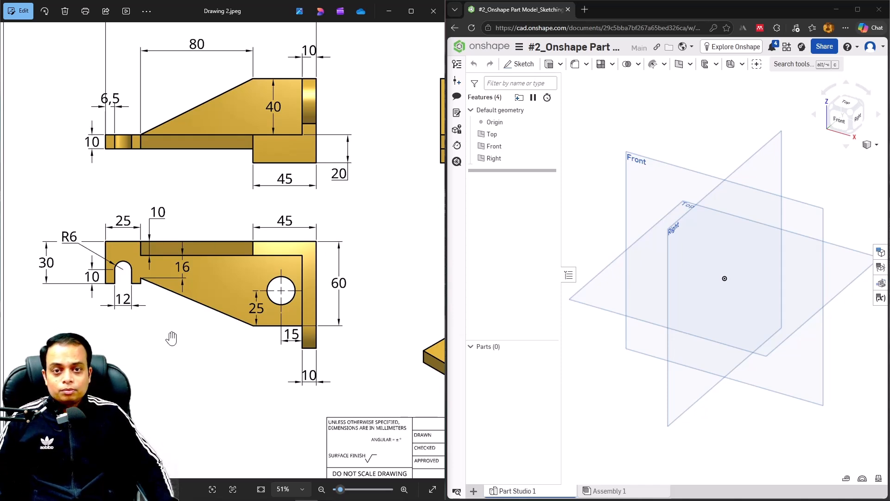
# Start a sketch on the Top plane and hide the default planes and the origin.
pyautogui.click(602, 287)
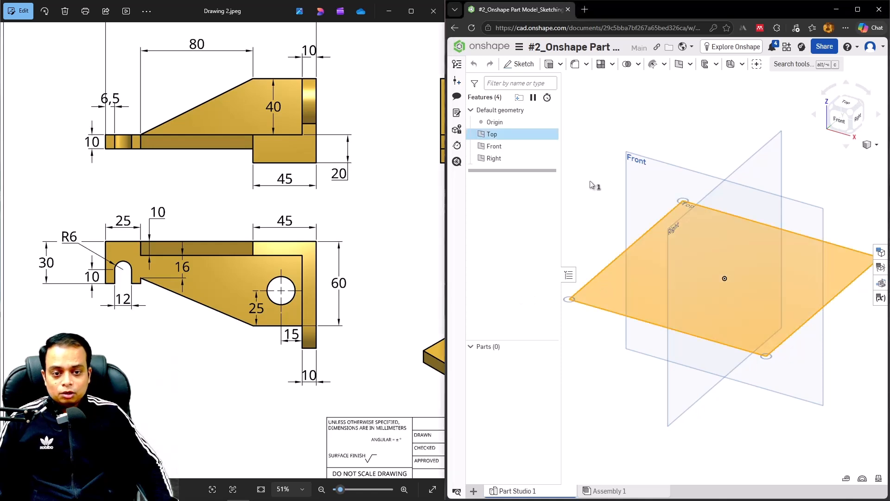
pyautogui.hotkey('shift', 's')
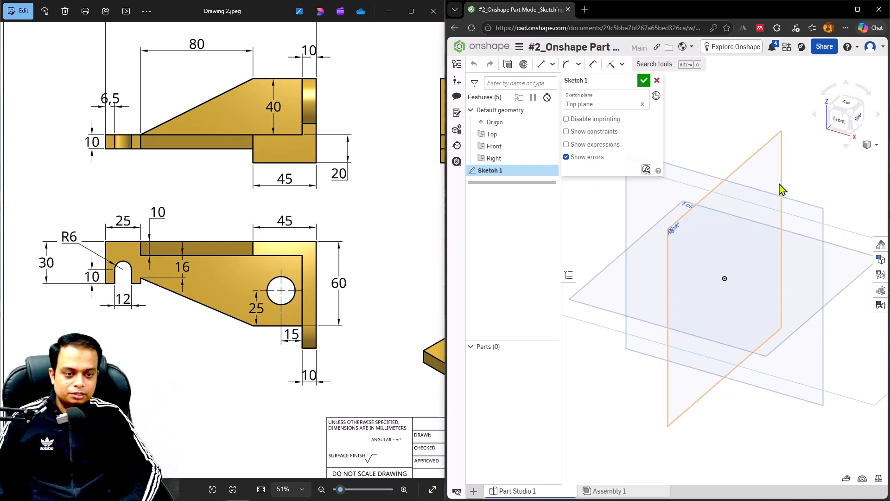
pyautogui.press('p')
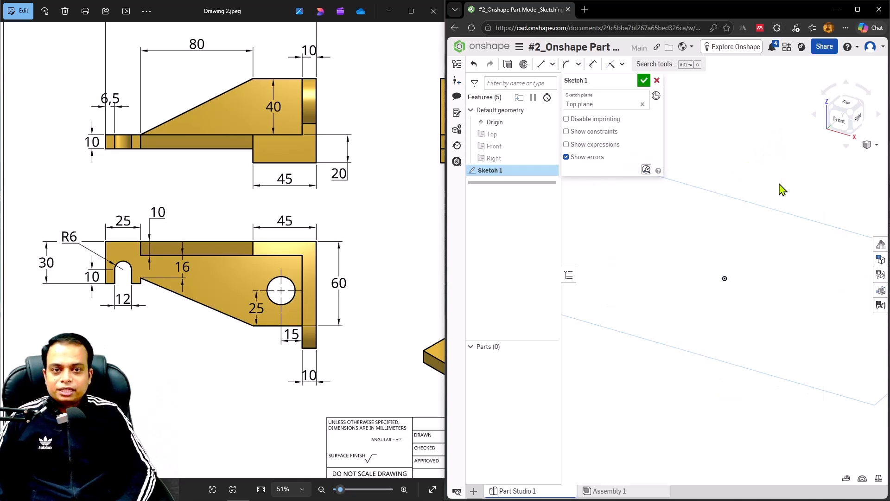
pyautogui.press('p')
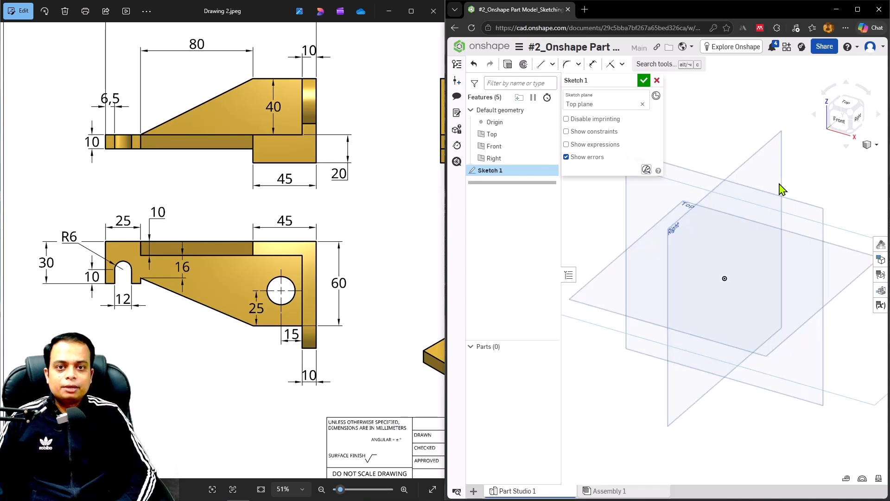
pyautogui.press('p')
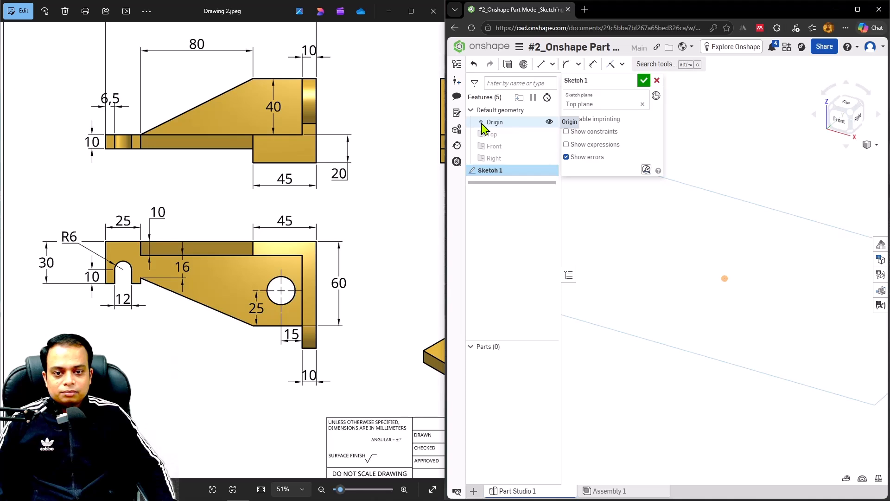
pyautogui.click(550, 122)
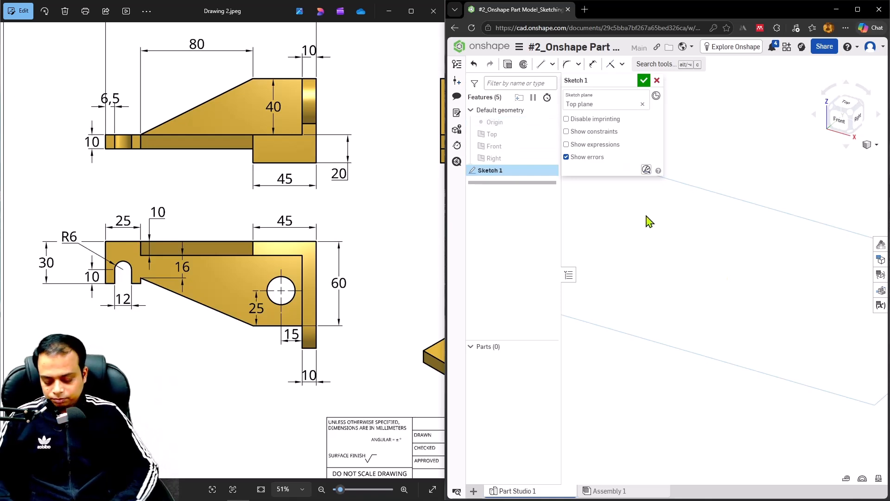
pyautogui.press('n')
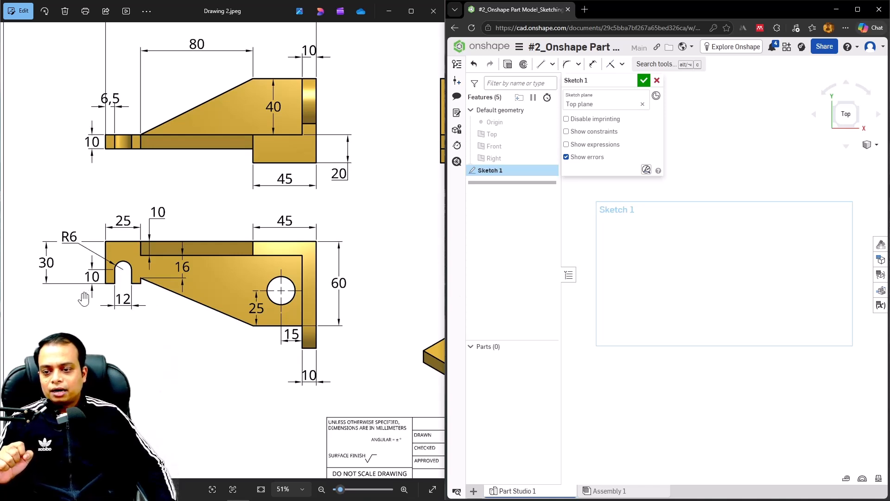
# Sketch connected lines: about 34 mm vertically down, about 13 mm horizontally right, and about 14.5 mm vertically up.
pyautogui.scroll(2, 84, 298)
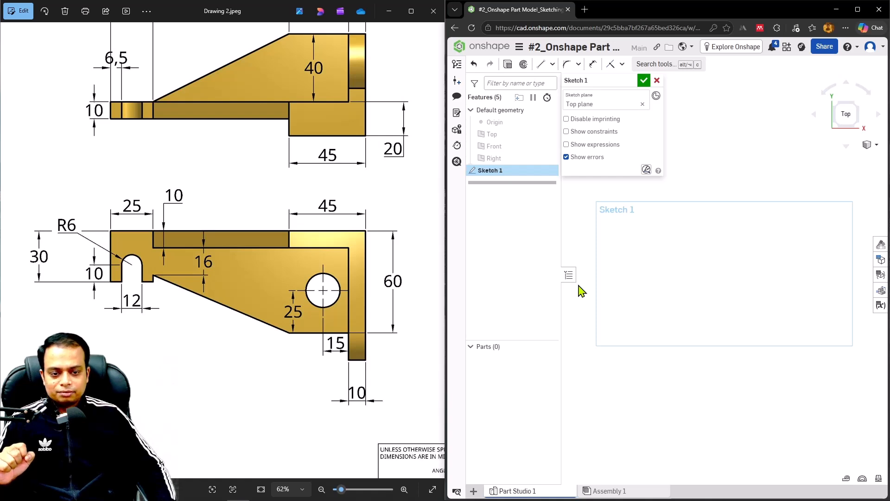
pyautogui.press('l')
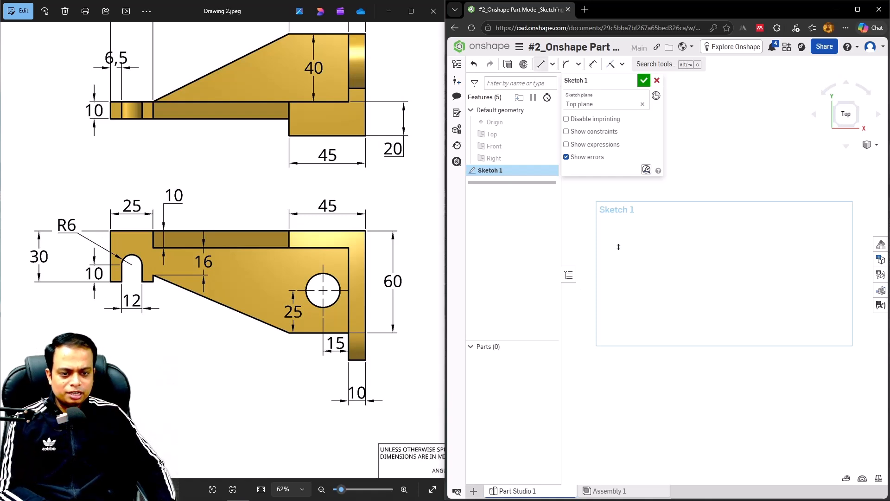
pyautogui.click(618, 247)
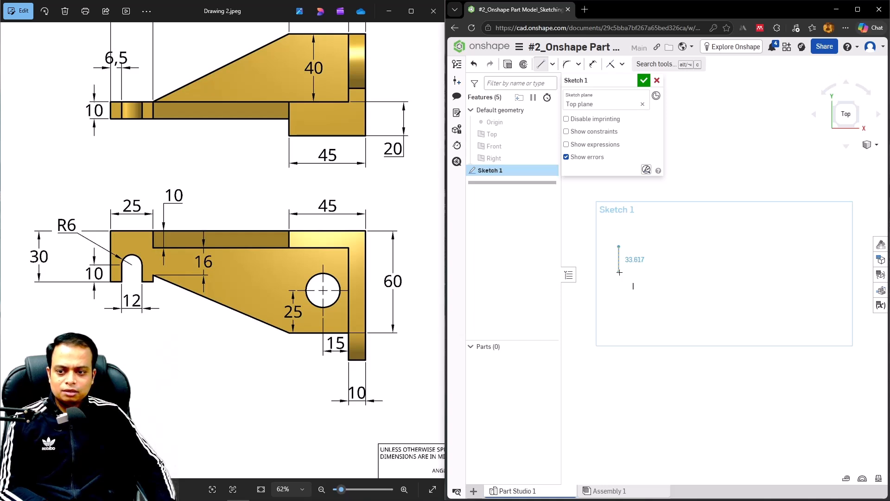
pyautogui.click(619, 272)
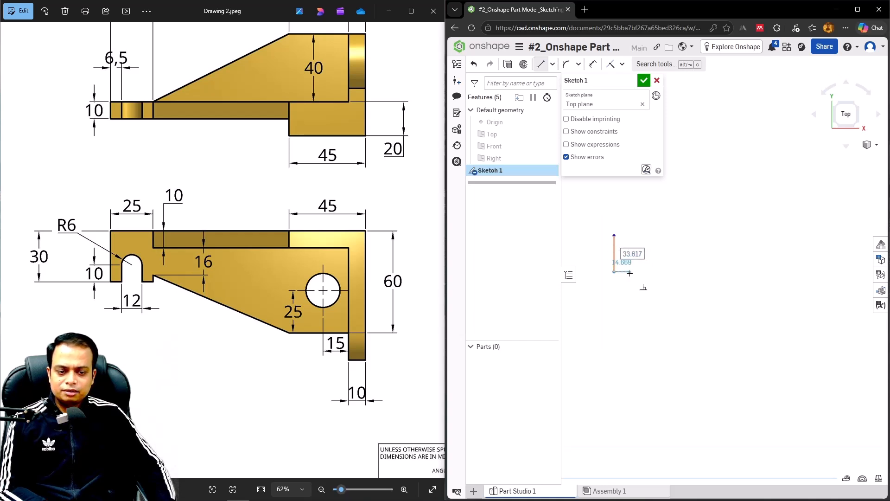
pyautogui.scroll(3, 630, 273)
pyautogui.moveTo(630, 273); pyautogui.dragTo(658, 296, button='middle')
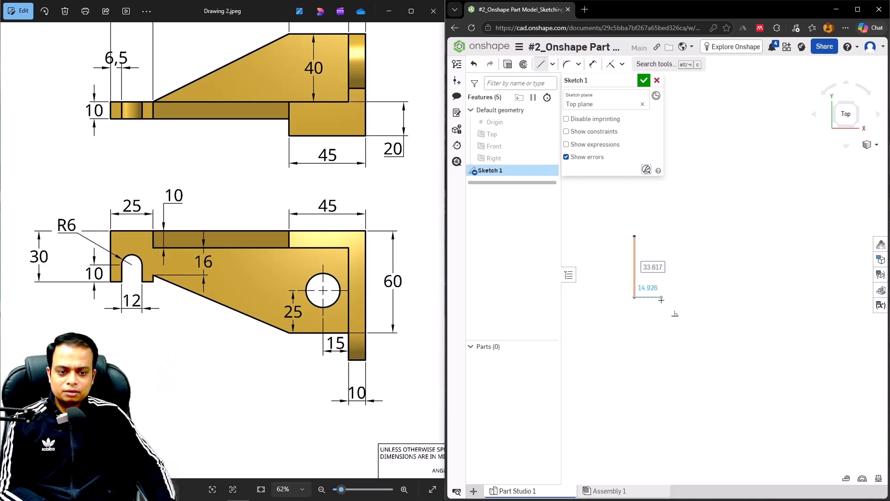
pyautogui.click(658, 296)
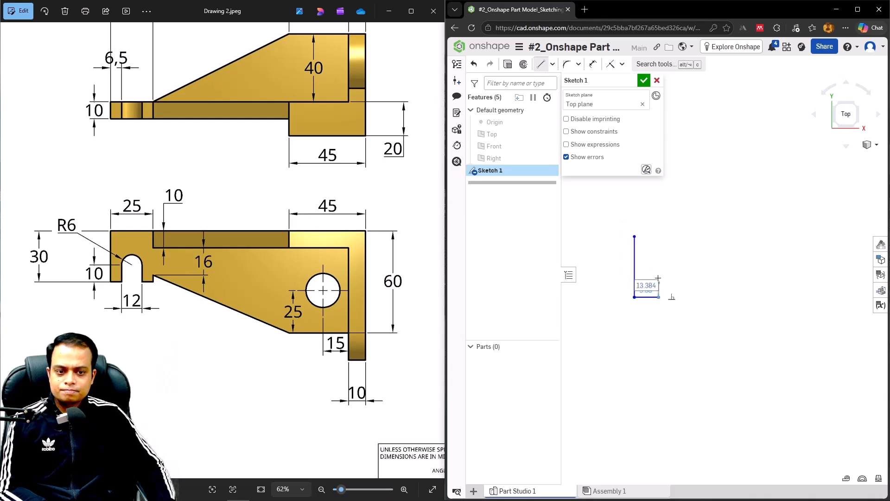
pyautogui.click(659, 270)
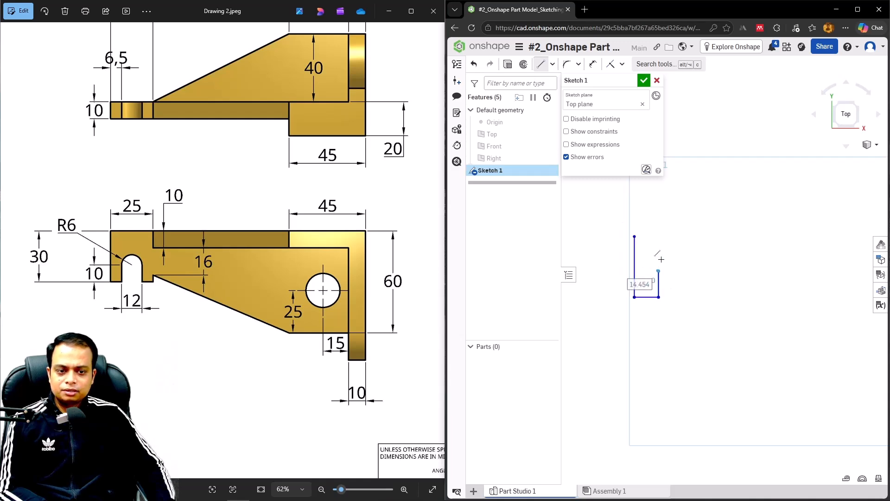
# Continue the chain with a tangent semicircular arc forming the slot's rounded end and set its radius to 6 mm.
pyautogui.press('t')
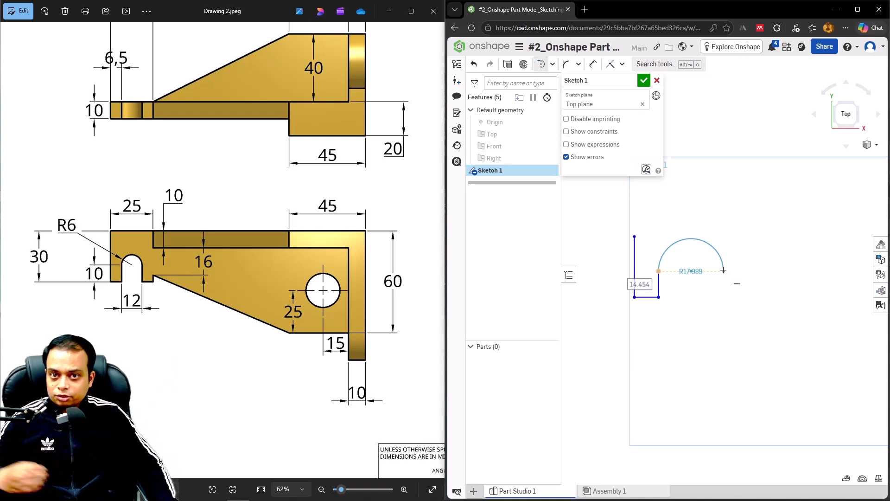
pyautogui.click(724, 271)
pyautogui.press('l')
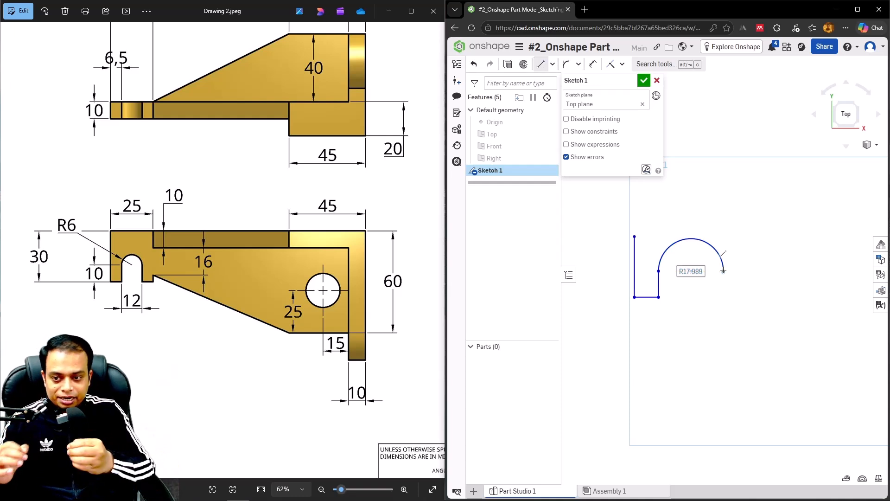
pyautogui.click(724, 270)
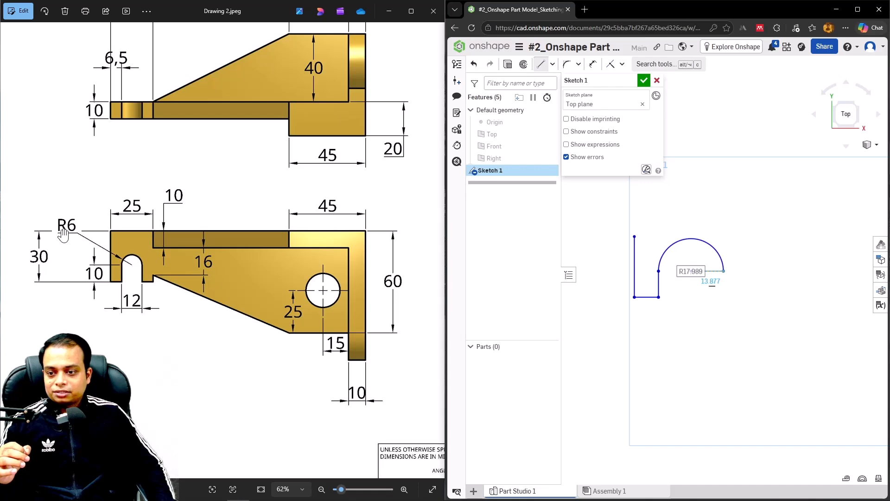
pyautogui.scroll(5, 63, 235)
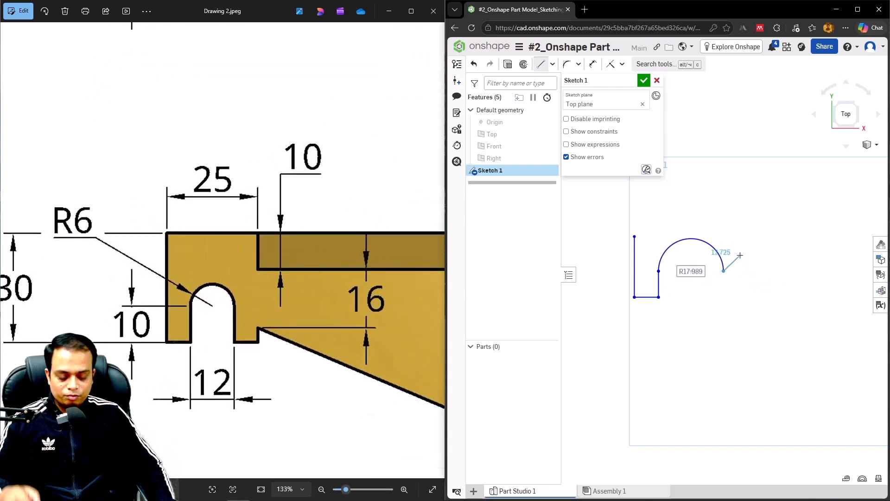
pyautogui.write('6')
pyautogui.press('Return')
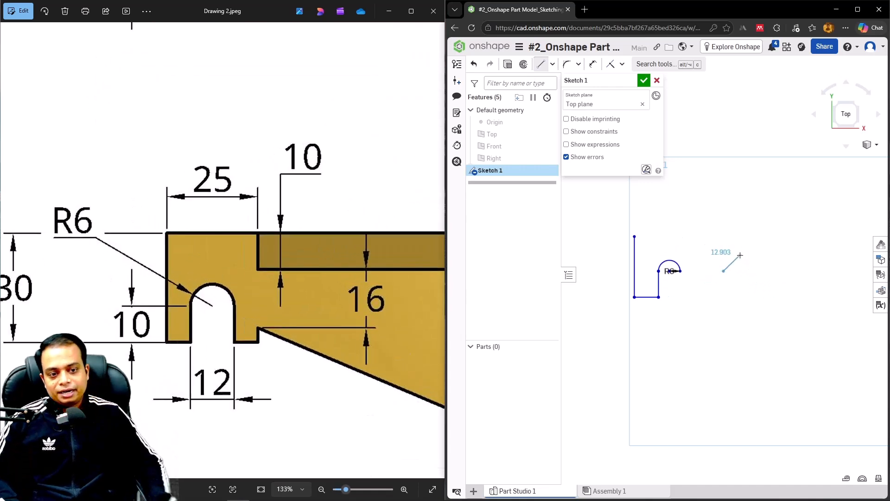
# Draw the slot's other side about 14.5 mm down, a horizontal line about 12.4 mm long, and a vertical line about 5.8 mm up.
pyautogui.click(680, 297)
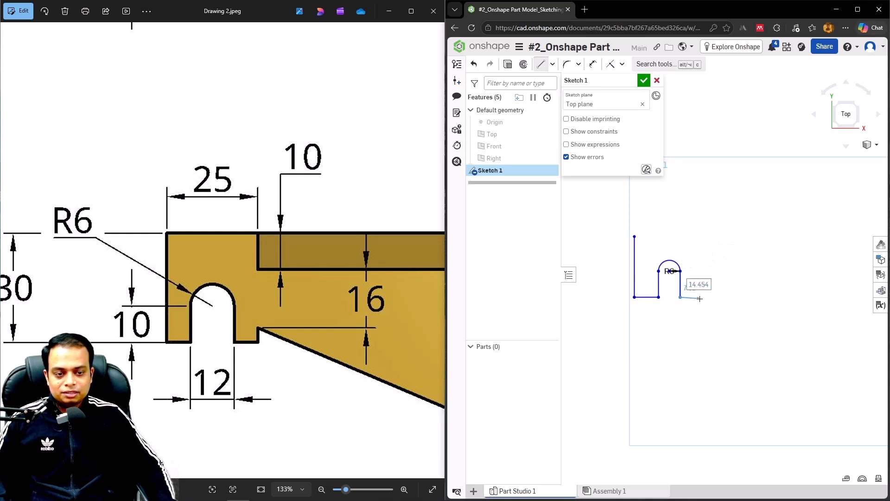
pyautogui.click(703, 297)
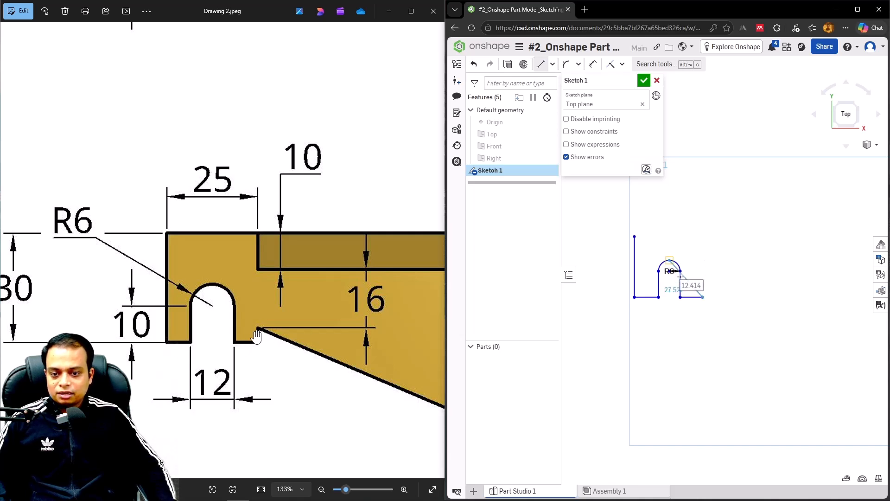
pyautogui.press('t')
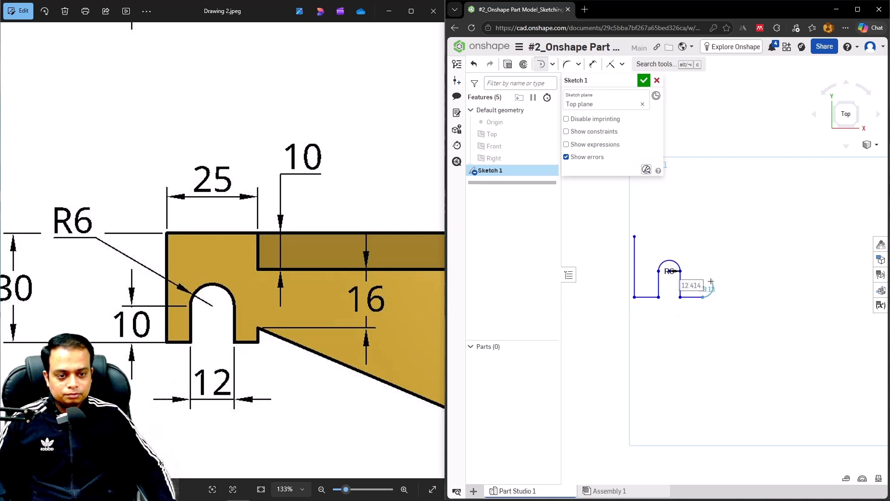
pyautogui.scroll(3, 712, 281)
pyautogui.write('l')
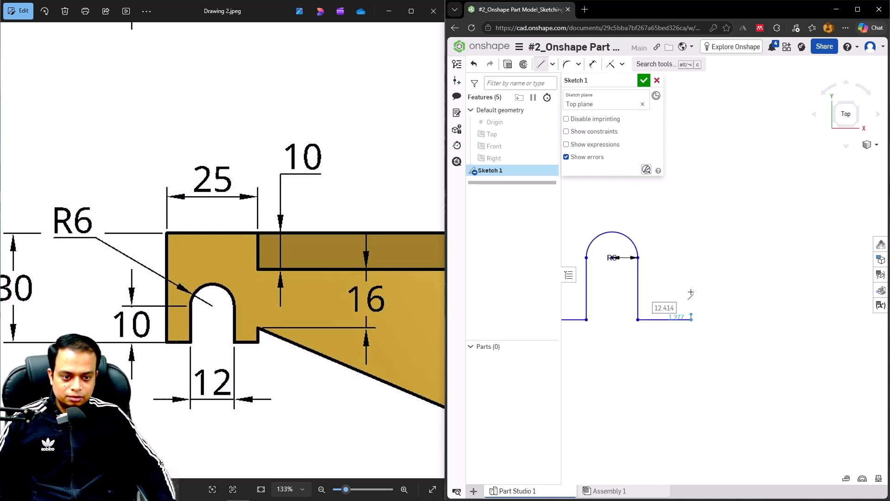
pyautogui.write('16')
pyautogui.press('Return')
pyautogui.scroll(-3, 693, 296)
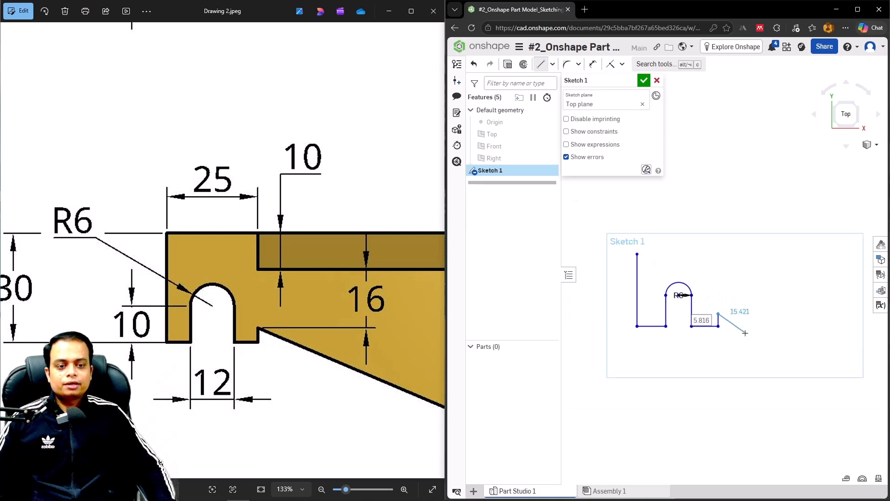
# Continue the profile with a line about 53.7 mm long sloping down to the right and a horizontal line about 43.7 mm long.
pyautogui.scroll(-3, 808, 357)
pyautogui.moveTo(808, 358); pyautogui.dragTo(685, 321, button='middle')
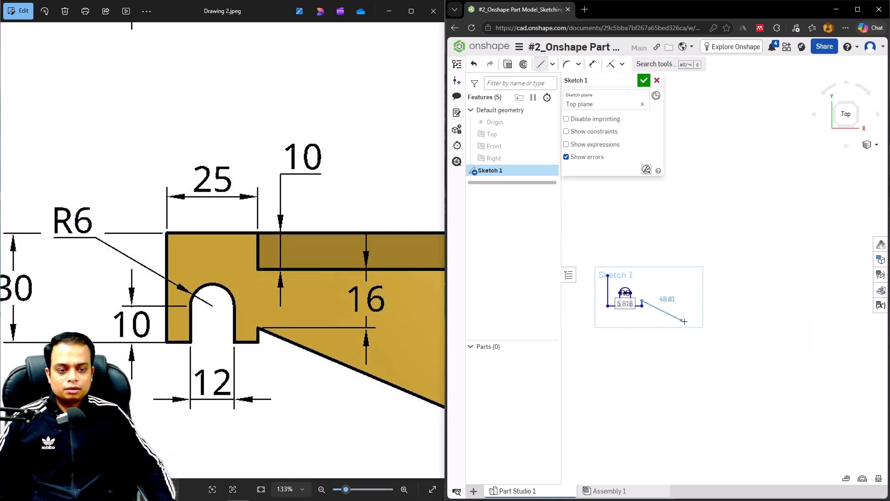
pyautogui.scroll(-5, 318, 338)
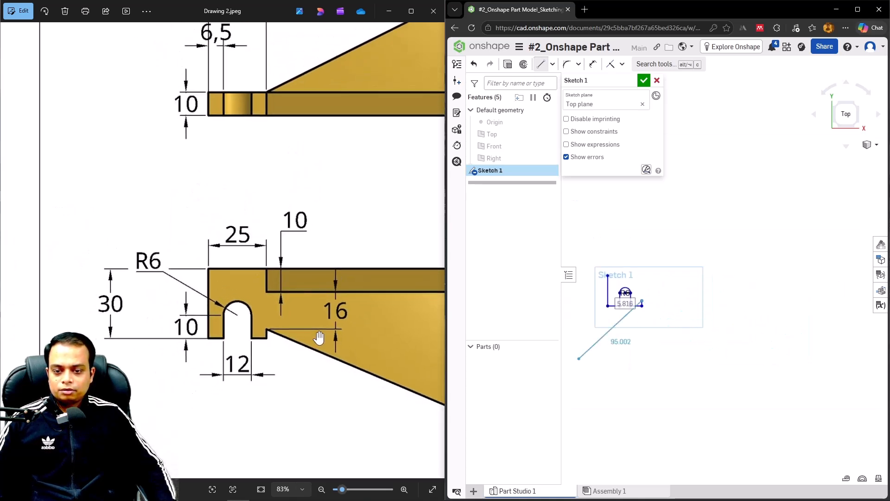
pyautogui.moveTo(318, 338); pyautogui.dragTo(167, 258)
pyautogui.moveTo(225, 300)
pyautogui.mouseDown()
pyautogui.moveTo(267, 279)
pyautogui.moveTo(258, 278)
pyautogui.mouseUp()
pyautogui.scroll(-2, 257, 277)
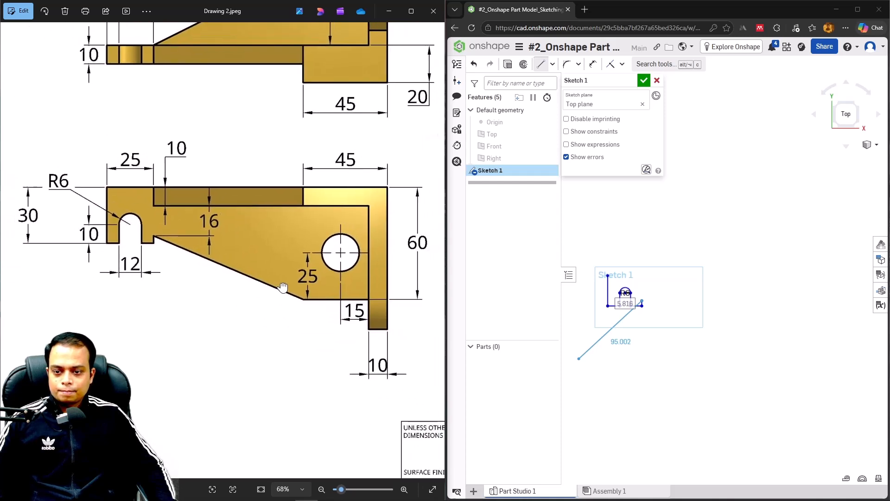
pyautogui.scroll(3, 683, 315)
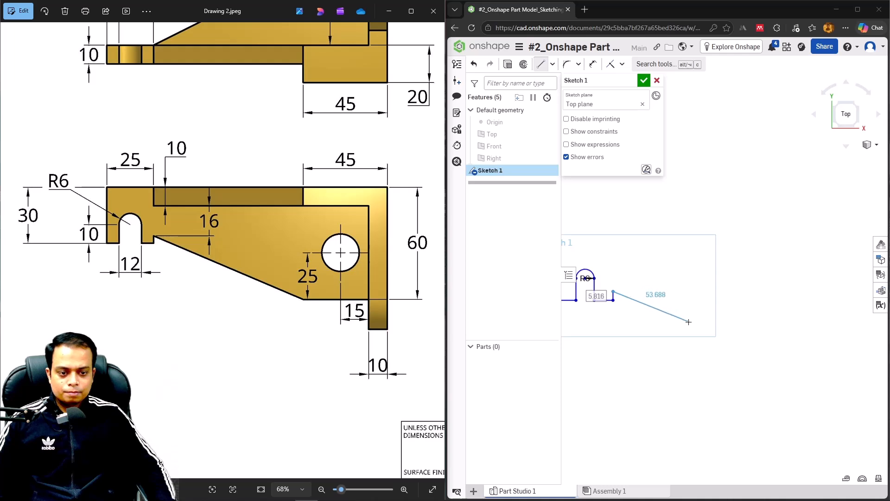
pyautogui.click(689, 322)
pyautogui.click(756, 321)
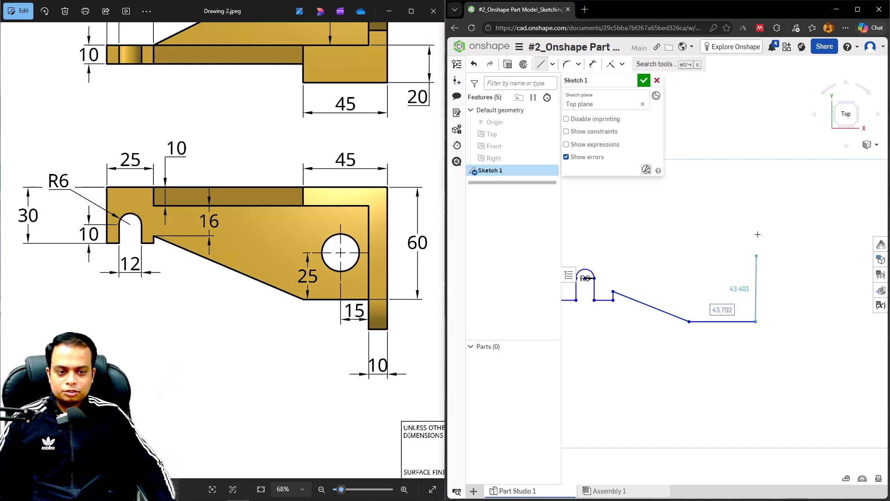
# Close the profile with a vertical line about 47.7 mm up and a horizontal line about 131.7 mm back to the start point.
pyautogui.moveTo(739, 232); pyautogui.dragTo(788, 238, button='middle')
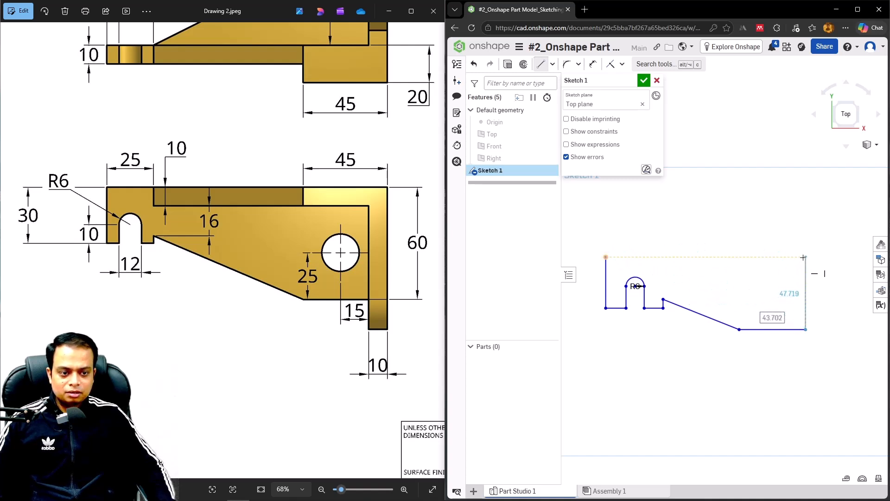
pyautogui.click(805, 256)
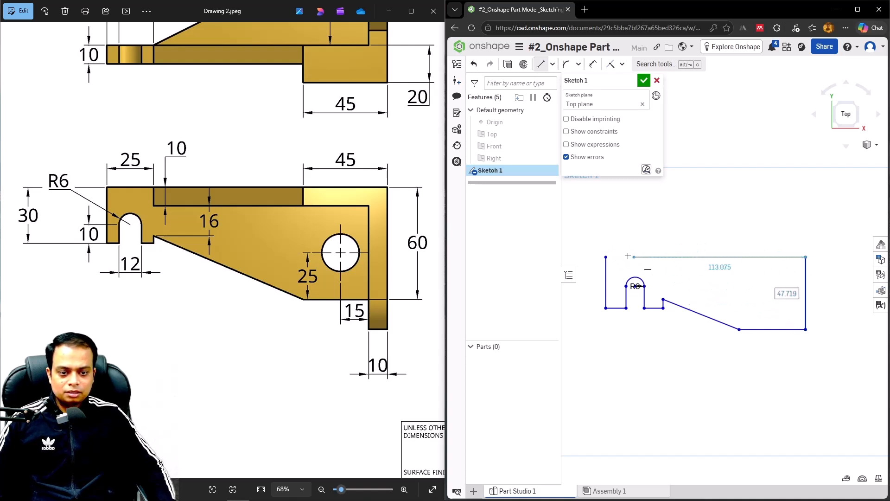
pyautogui.click(606, 257)
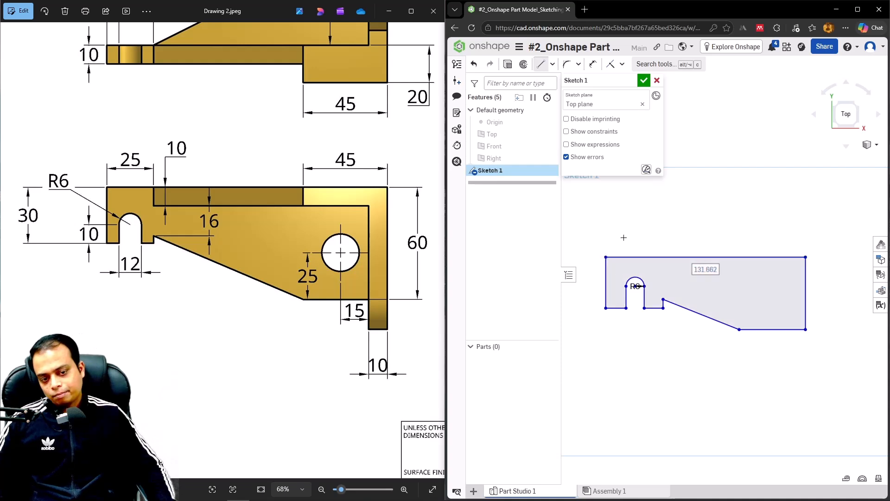
pyautogui.press('Escape')
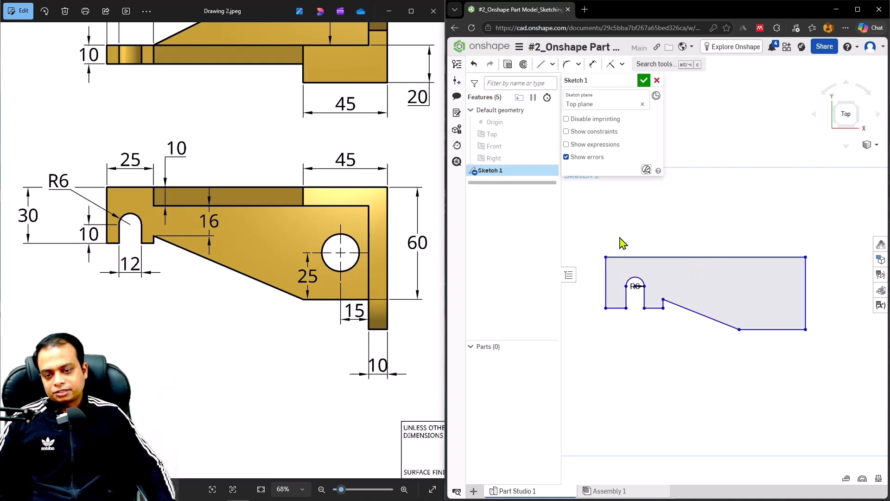
# Move the slot arc's R6 radius label outside the slot, above and to the right of the arc.
pyautogui.click(291, 144)
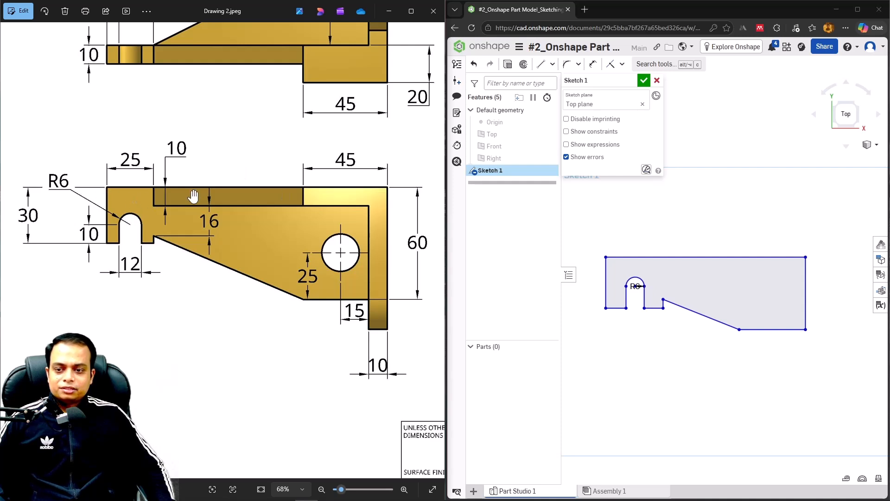
pyautogui.moveTo(278, 143); pyautogui.dragTo(288, 353)
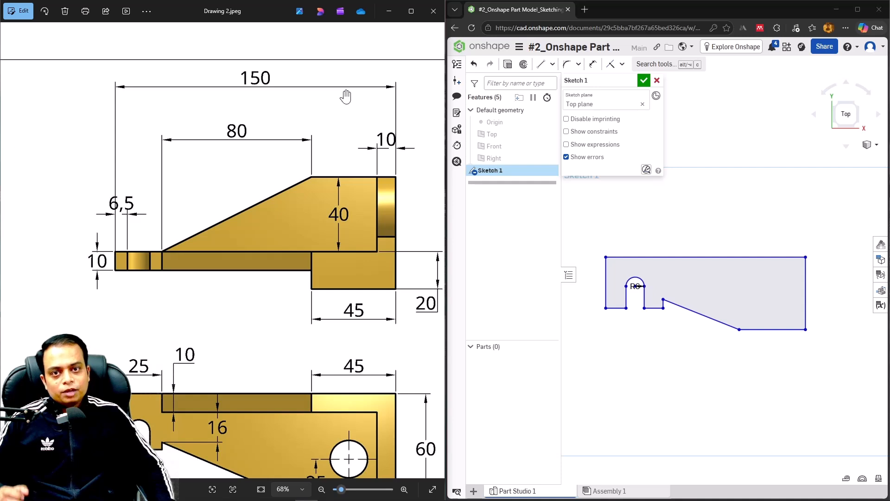
pyautogui.scroll(-3, 307, 312)
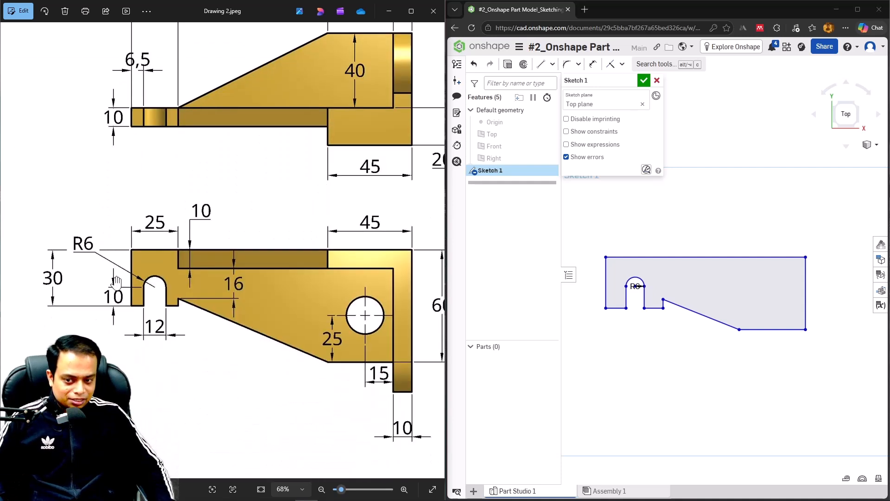
pyautogui.moveTo(291, 334); pyautogui.dragTo(193, 314)
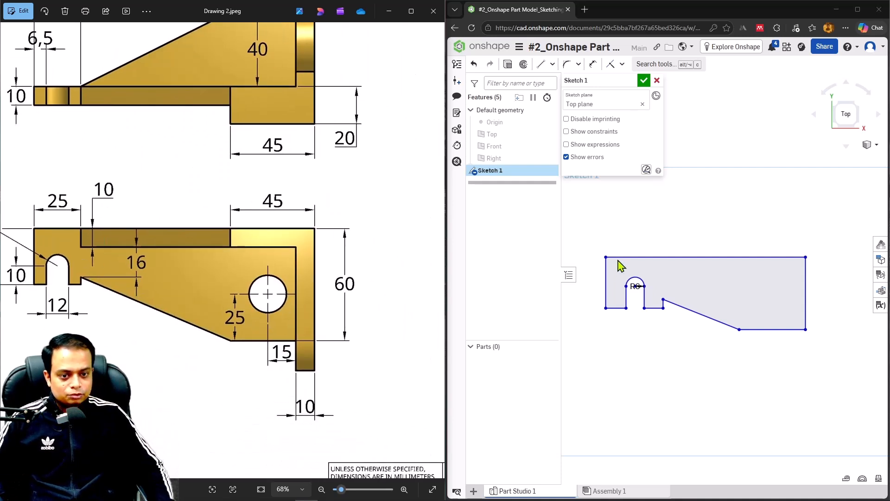
pyautogui.scroll(5, 635, 284)
pyautogui.click(647, 277)
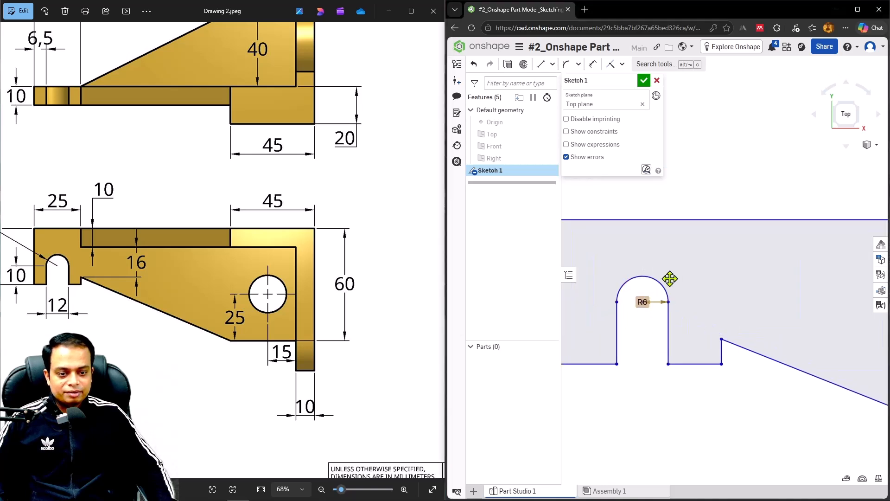
pyautogui.click(684, 264)
pyautogui.scroll(-3, 681, 307)
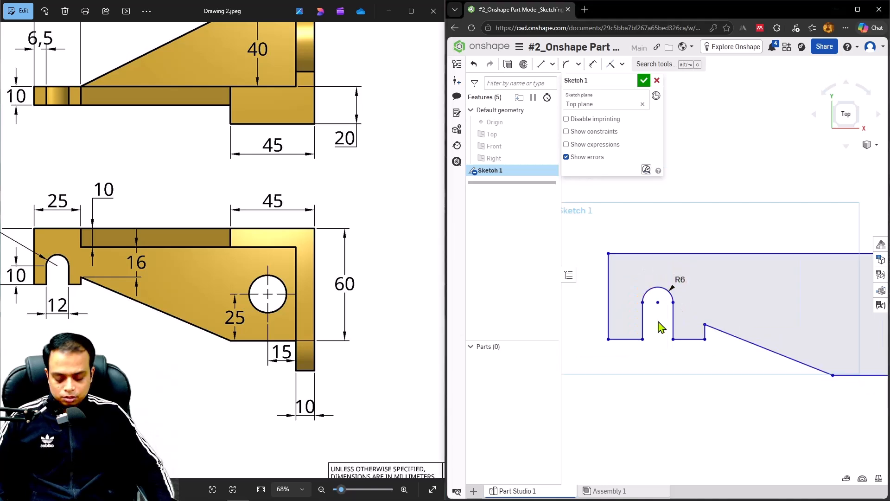
# Dimension the profile's left vertical edge to 30 mm.
pyautogui.press('m')
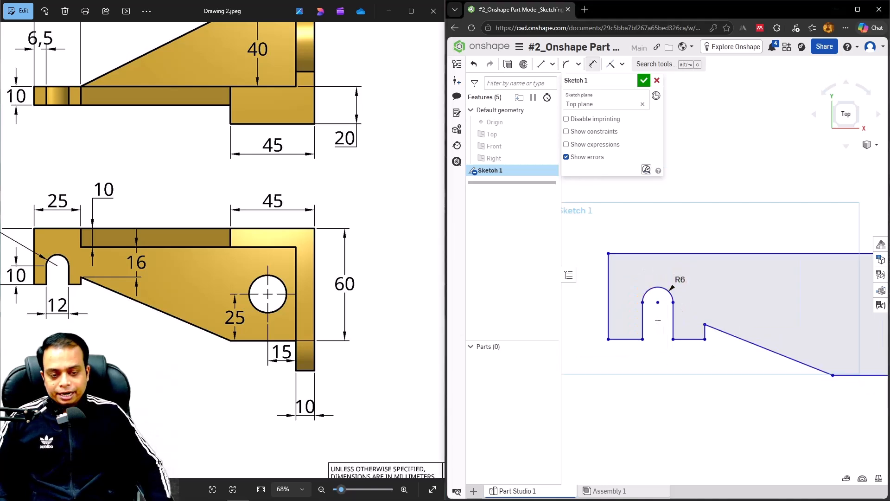
pyautogui.click(609, 310)
pyautogui.click(589, 297)
pyautogui.write('30')
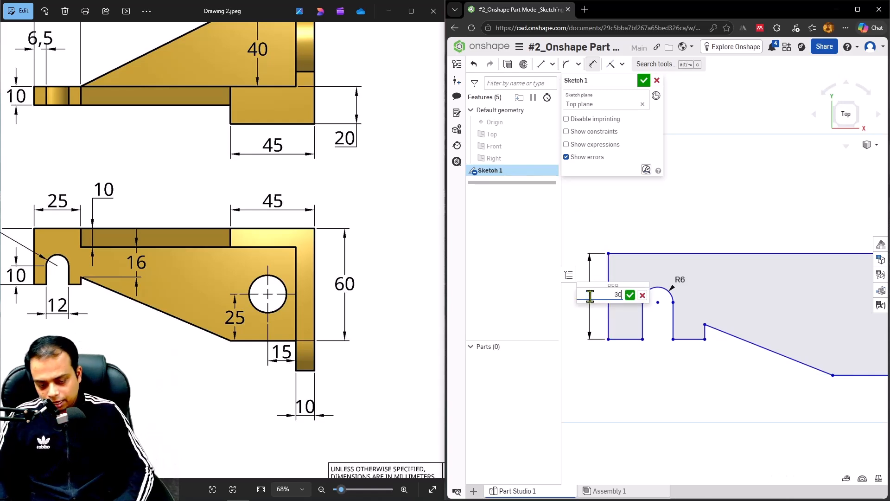
pyautogui.press('Return')
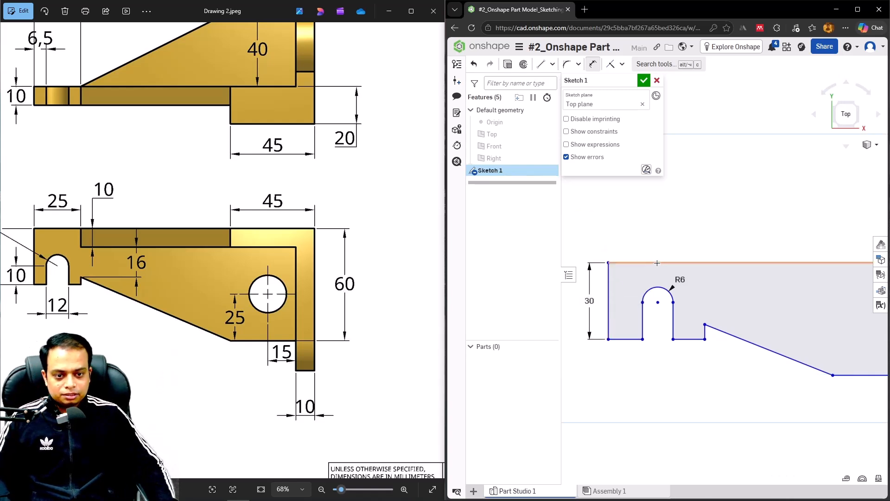
# Dimension the profile's long top edge to 150 mm, placing the dimension above it.
pyautogui.click(657, 263)
pyautogui.click(765, 231)
pyautogui.write('1')
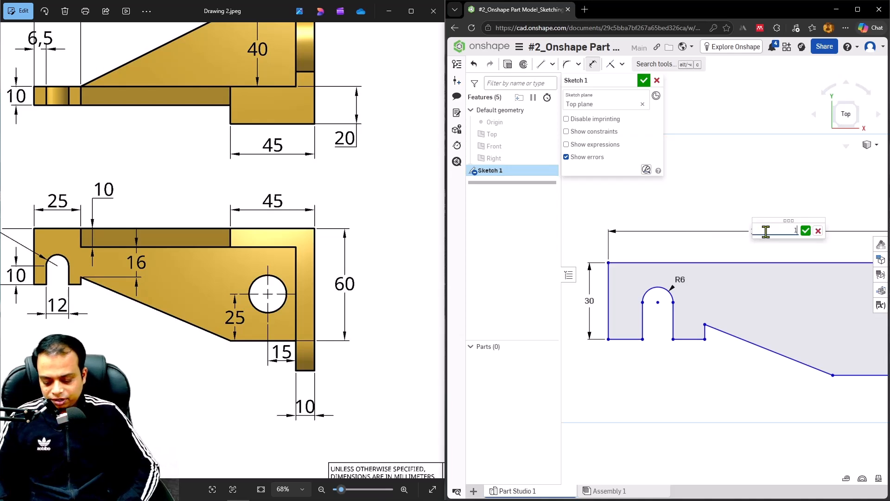
pyautogui.write('50')
pyautogui.press('Return')
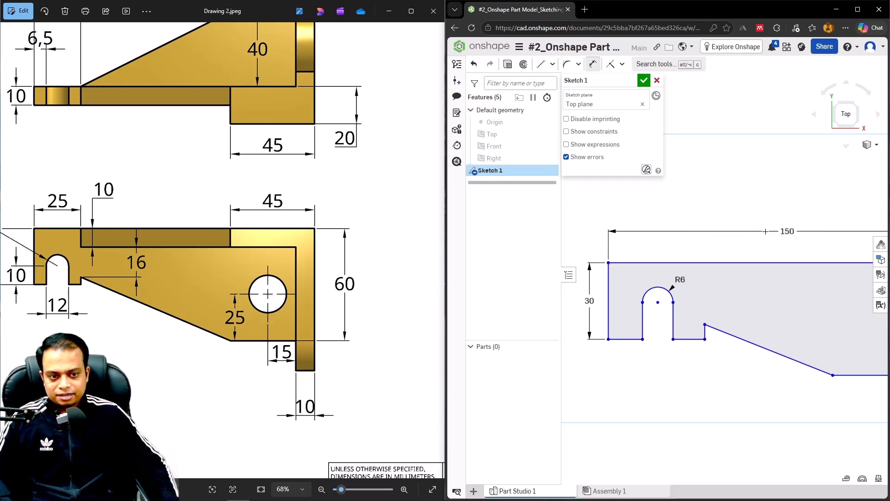
# Dimension the profile's right vertical edge to 60 mm.
pyautogui.scroll(3, 792, 288)
pyautogui.moveTo(786, 289); pyautogui.dragTo(573, 284, button='middle')
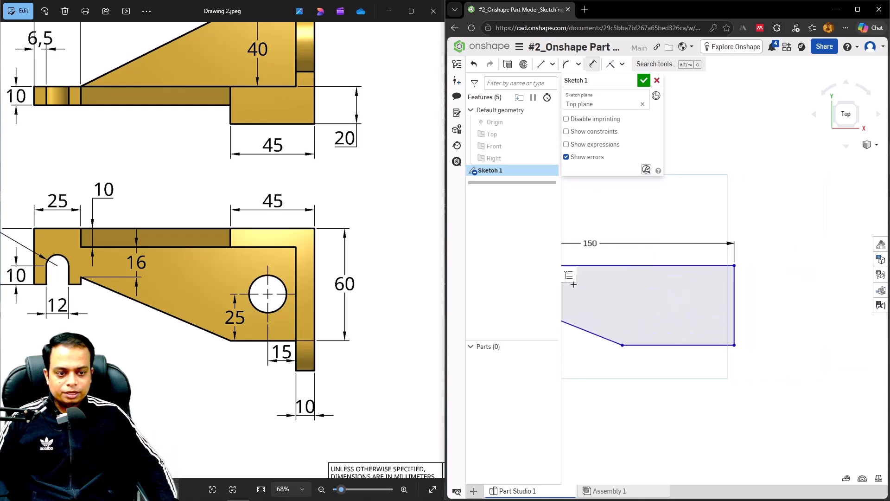
pyautogui.click(736, 309)
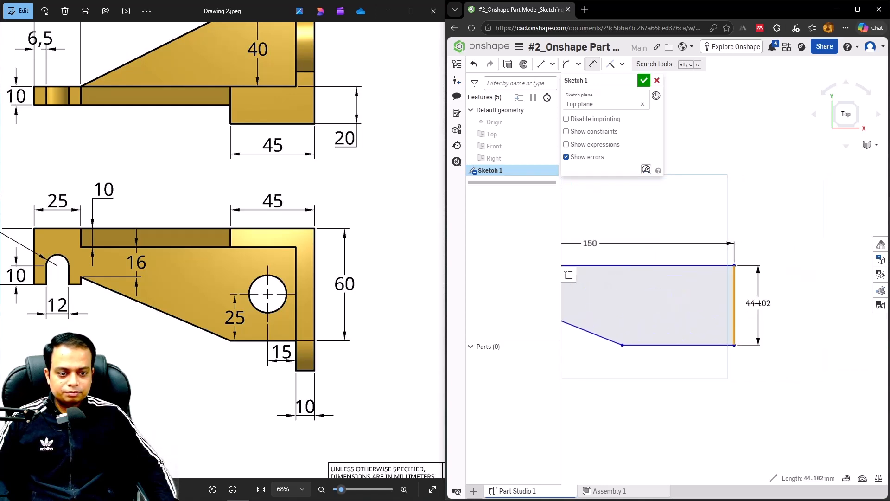
pyautogui.click(758, 304)
pyautogui.write('60')
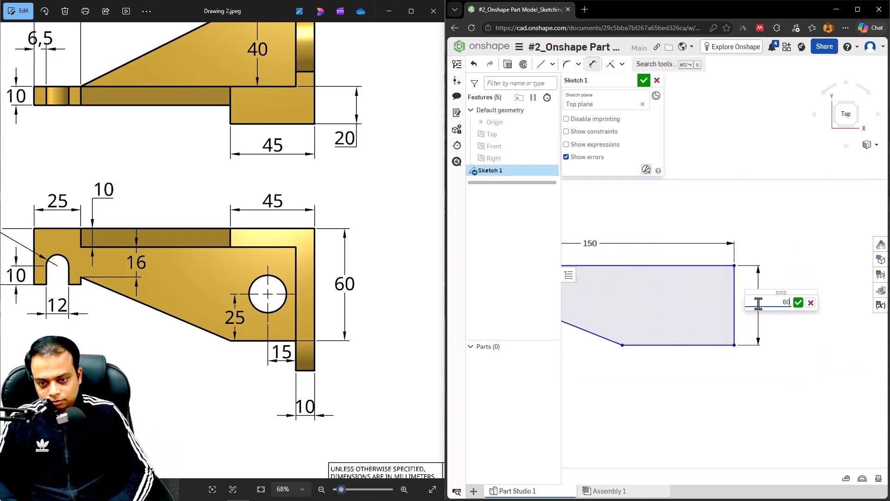
pyautogui.press('Return')
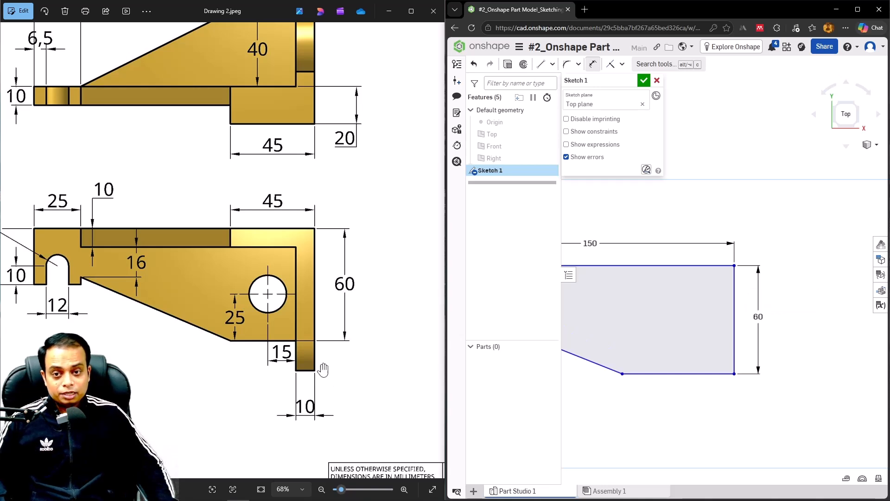
# Check the right end of the bracket in the reference drawing and dimension the profile's lower right horizontal edge to 45 mm.
pyautogui.scroll(4, 315, 361)
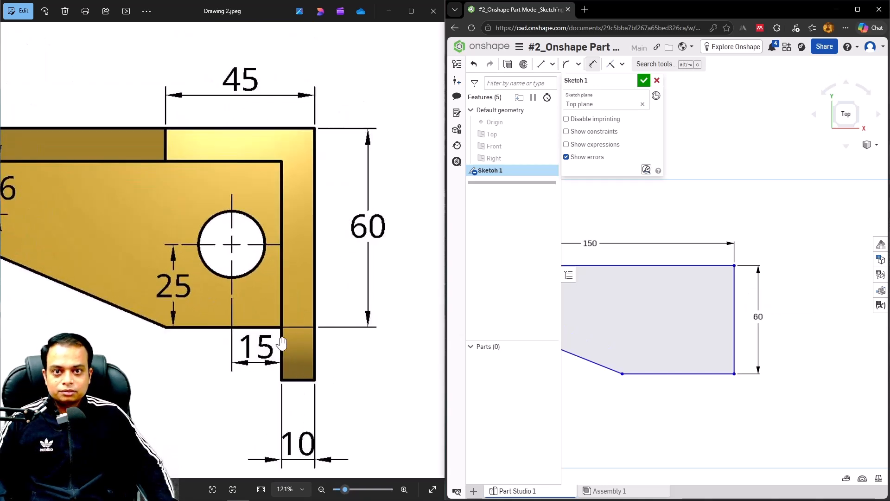
pyautogui.scroll(-4, 324, 338)
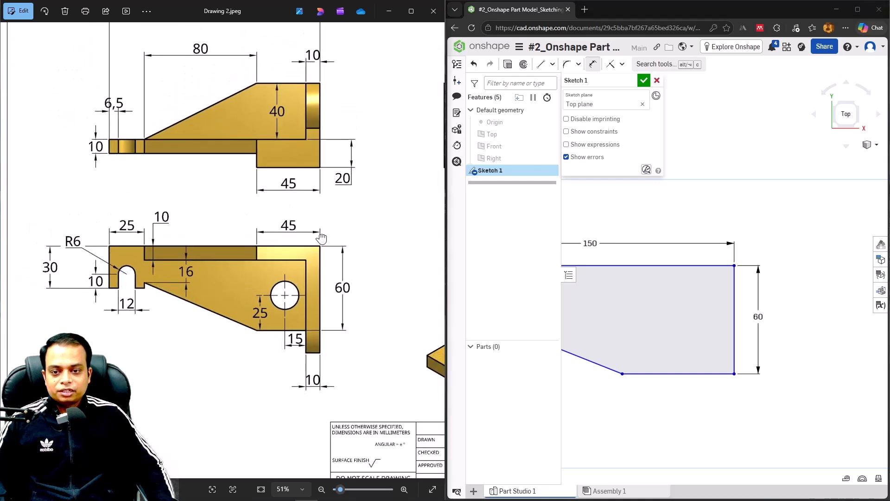
pyautogui.moveTo(355, 228); pyautogui.dragTo(197, 271)
pyautogui.moveTo(301, 281); pyautogui.dragTo(265, 276)
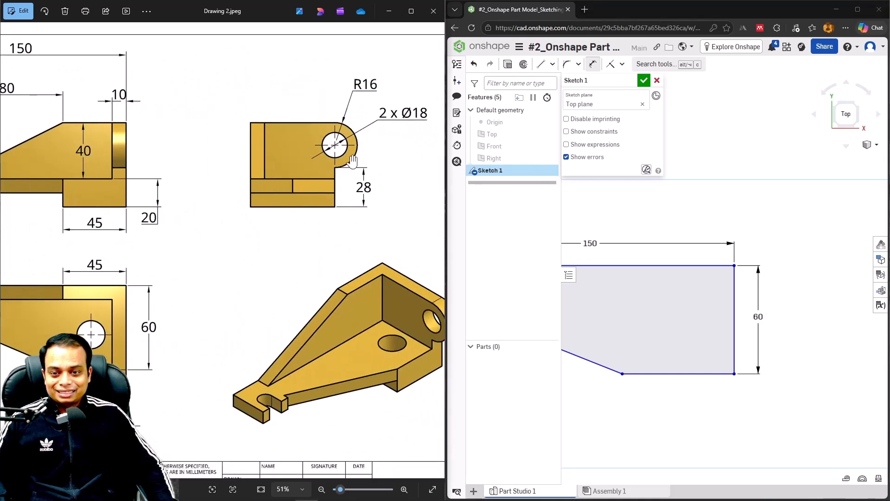
pyautogui.moveTo(369, 190)
pyautogui.mouseDown()
pyautogui.moveTo(326, 182)
pyautogui.moveTo(344, 149)
pyautogui.mouseUp()
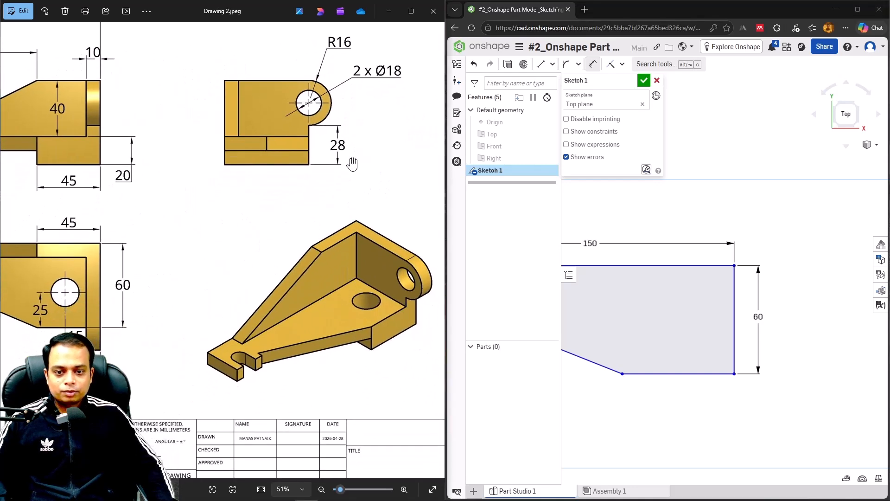
pyautogui.moveTo(241, 226)
pyautogui.mouseDown()
pyautogui.moveTo(362, 224)
pyautogui.moveTo(319, 238)
pyautogui.mouseUp()
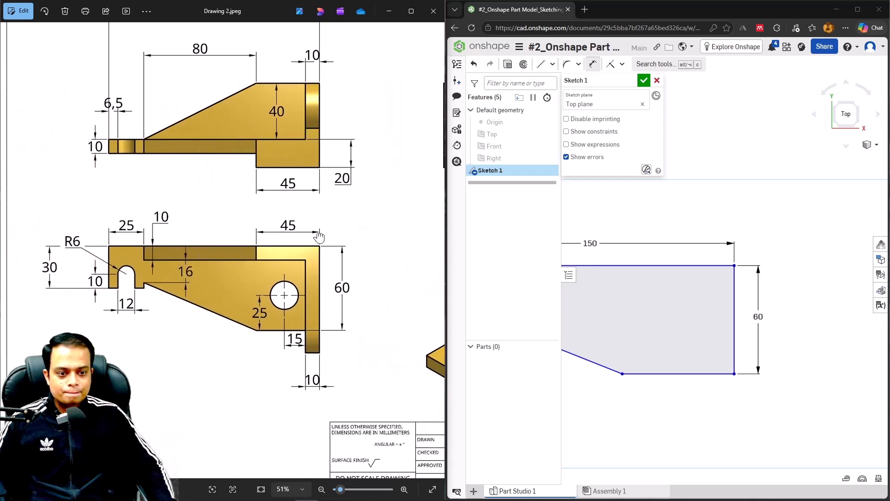
pyautogui.scroll(3, 230, 292)
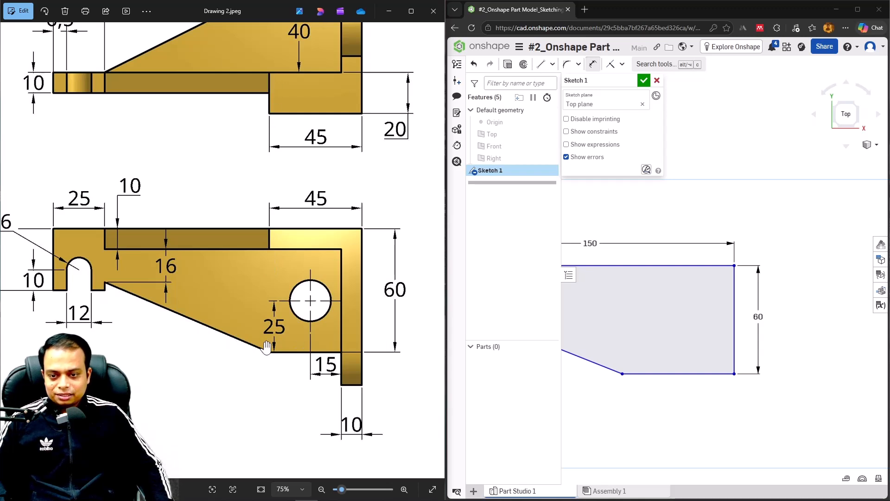
pyautogui.click(676, 374)
pyautogui.click(679, 401)
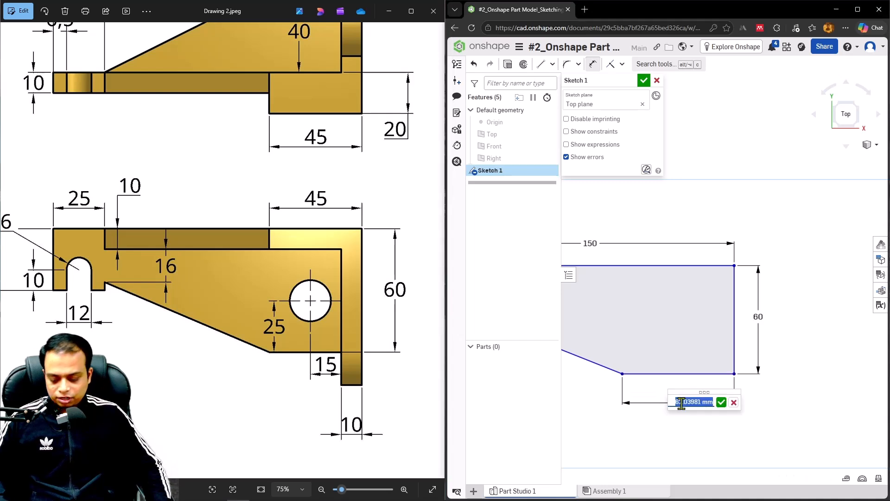
pyautogui.write('45')
pyautogui.press('Return')
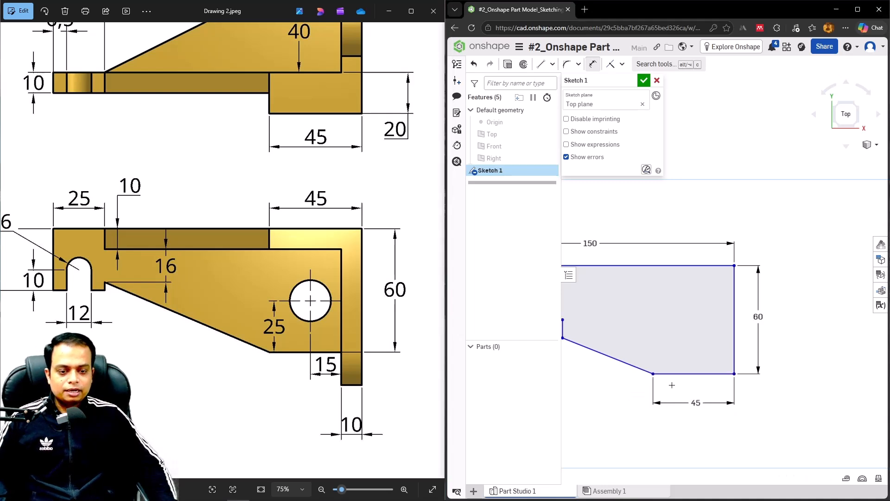
# Dimension the slot's left vertical edge to 10 mm, following the reference drawing.
pyautogui.press('f')
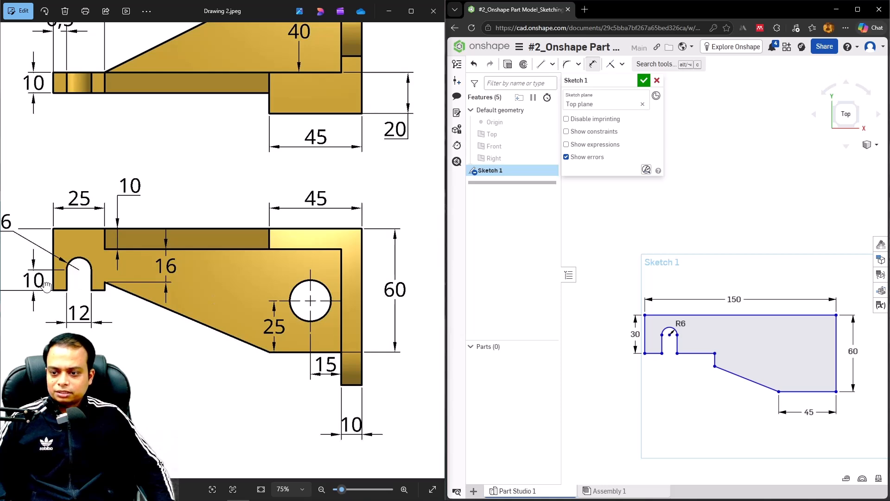
pyautogui.moveTo(76, 309); pyautogui.dragTo(141, 282)
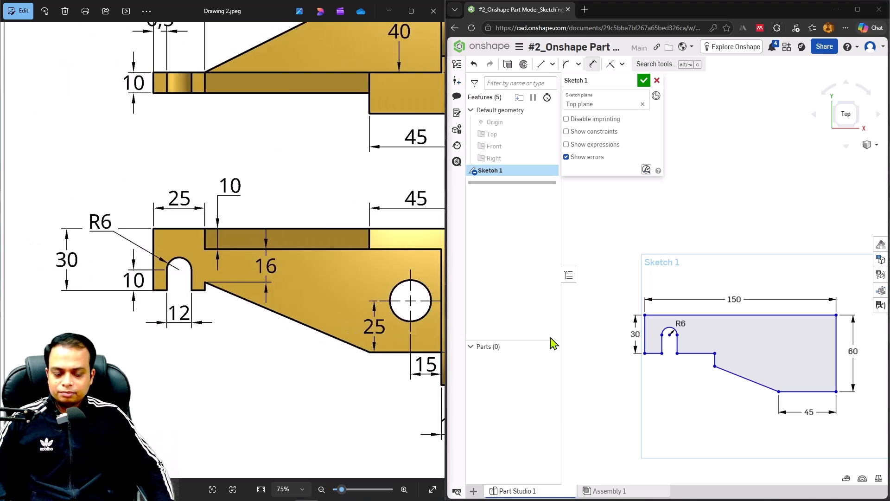
pyautogui.scroll(2, 559, 343)
pyautogui.click(704, 349)
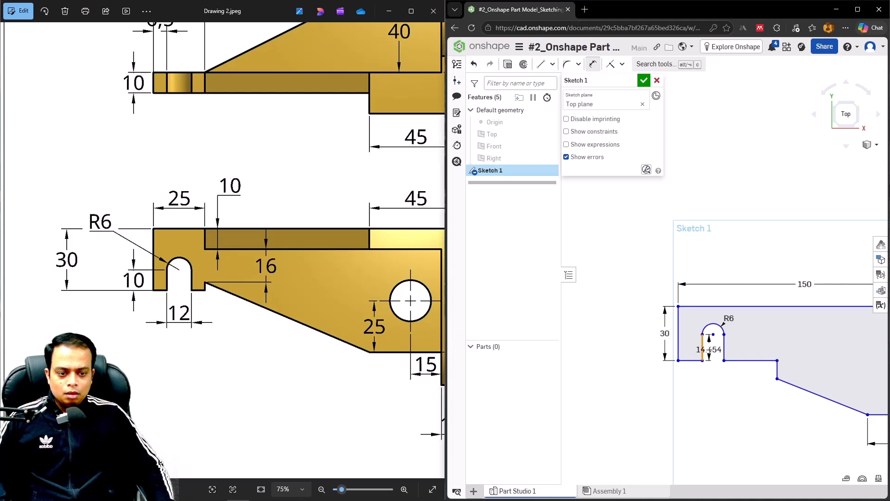
pyautogui.click(709, 350)
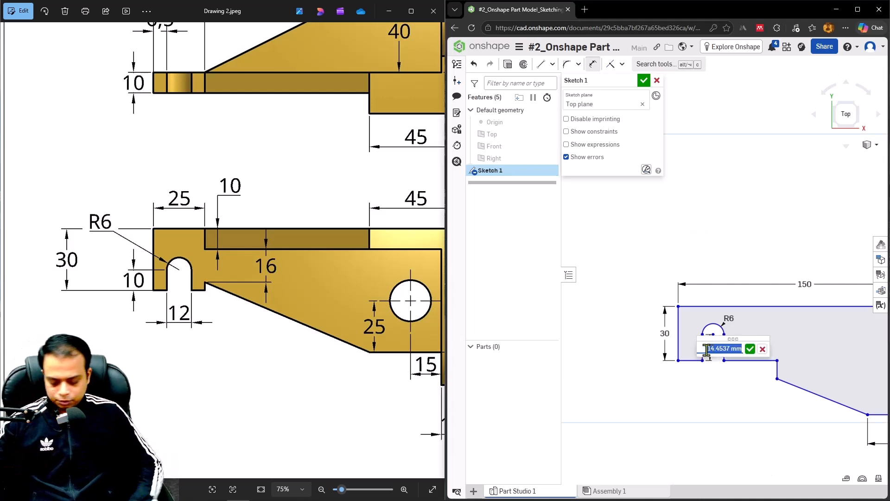
pyautogui.write('10')
pyautogui.press('Return')
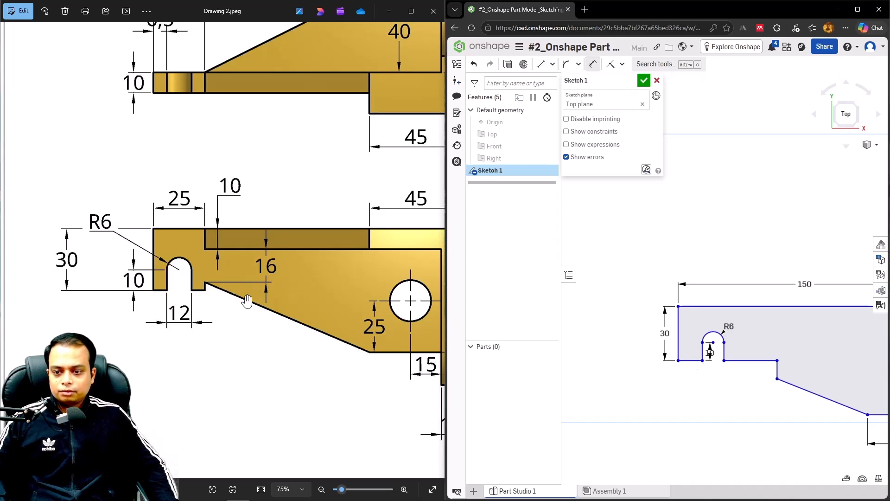
# Dimension the short horizontal bottom edges on both sides of the slot to 6.5 mm each.
pyautogui.scroll(5, 150, 298)
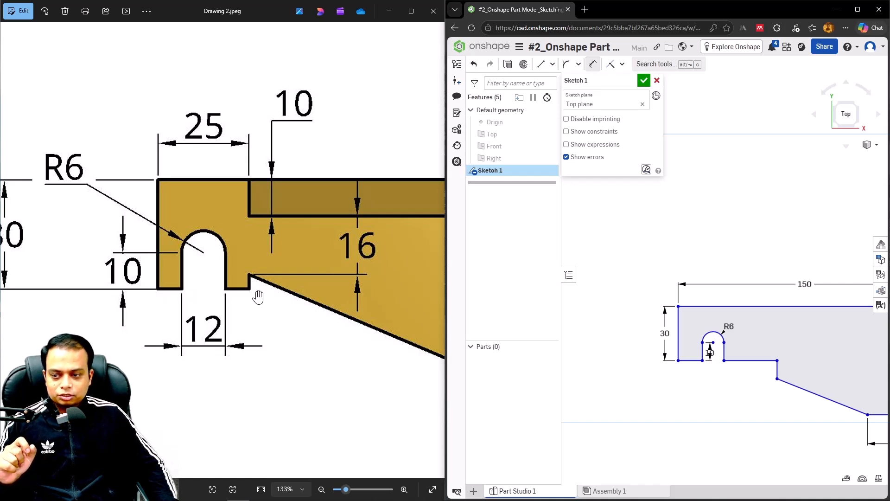
pyautogui.click(691, 361)
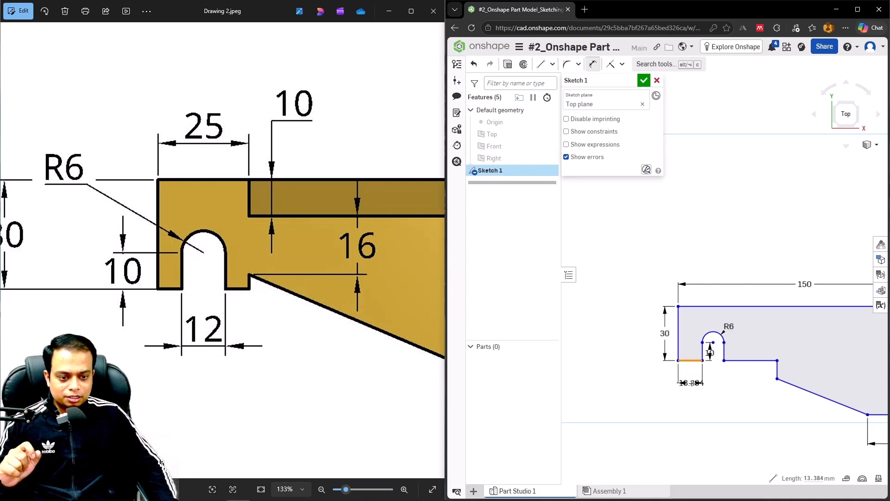
pyautogui.click(691, 382)
pyautogui.write('6.5')
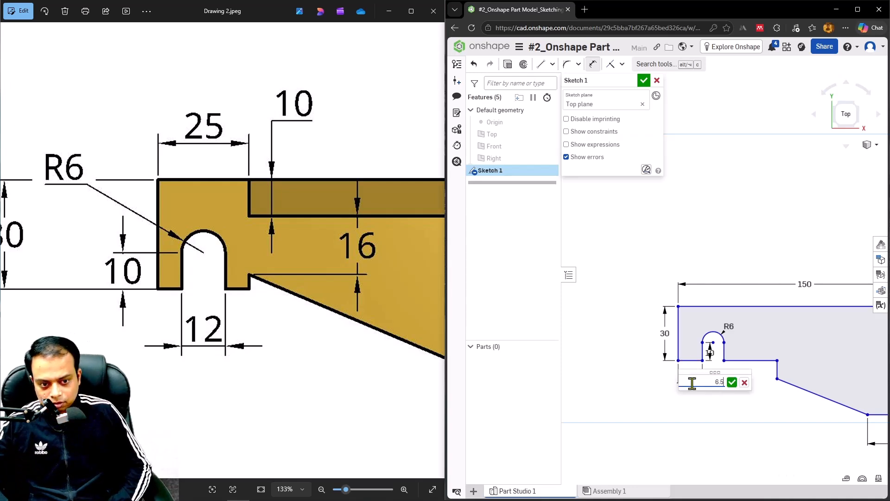
pyautogui.press('Return')
pyautogui.click(741, 361)
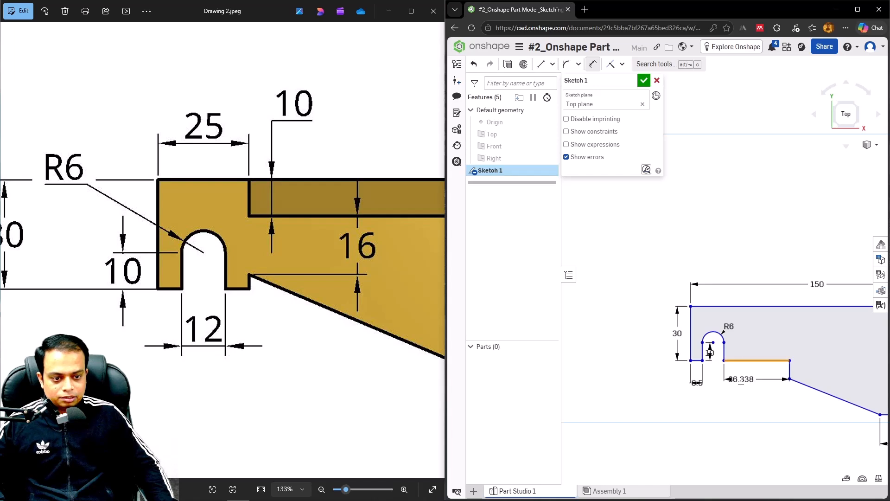
pyautogui.click(741, 385)
pyautogui.write('6.5')
pyautogui.press('Return')
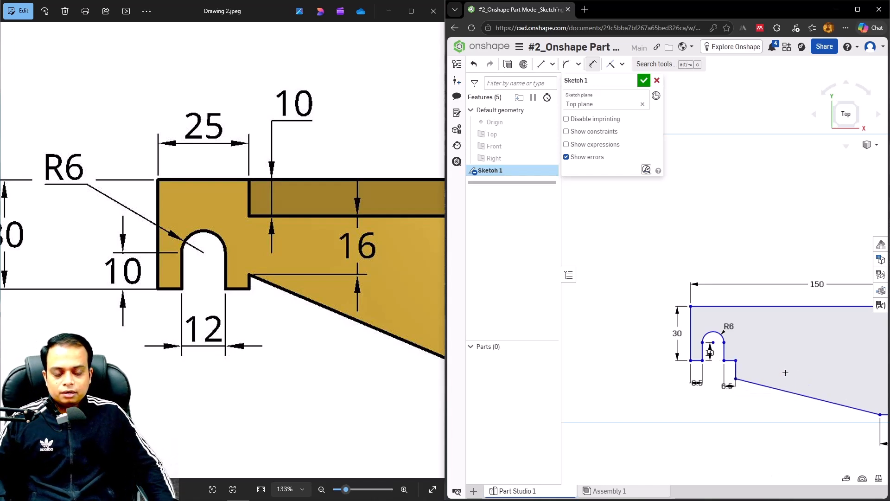
# Dimension the vertical distance from the profile's long top edge to the upper end of the sloped edge as 26 mm.
pyautogui.moveTo(785, 371); pyautogui.dragTo(686, 389, button='middle')
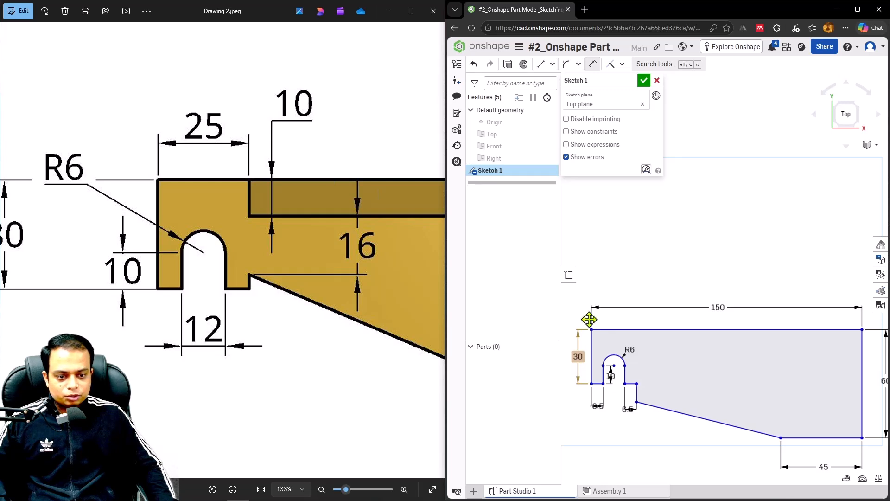
pyautogui.click(647, 329)
pyautogui.scroll(3, 649, 385)
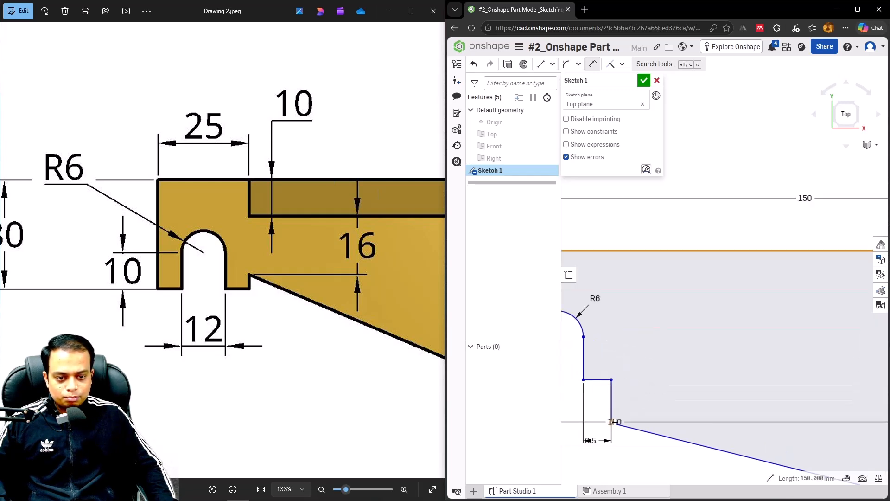
pyautogui.click(612, 422)
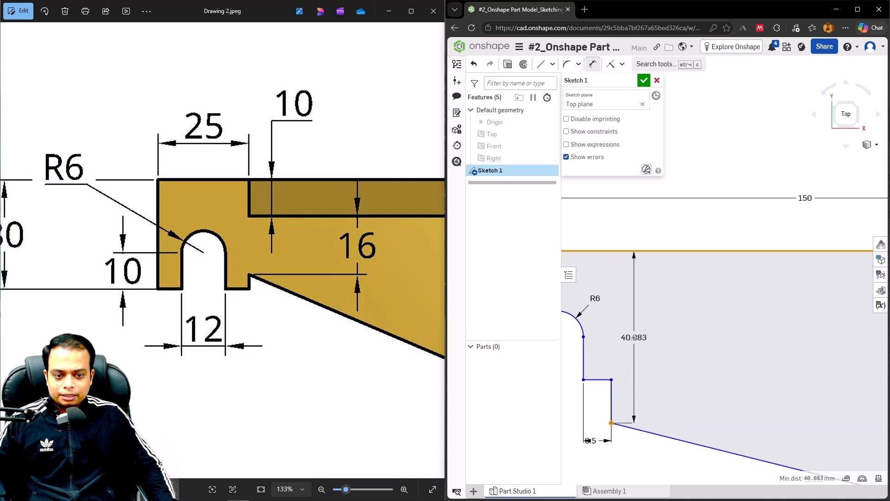
pyautogui.click(633, 337)
pyautogui.write('26')
pyautogui.press('Return')
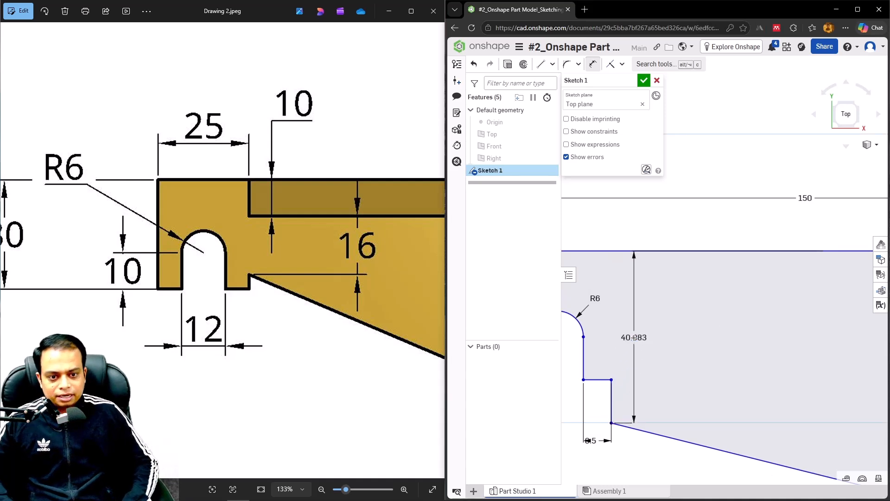
pyautogui.scroll(-5, 646, 409)
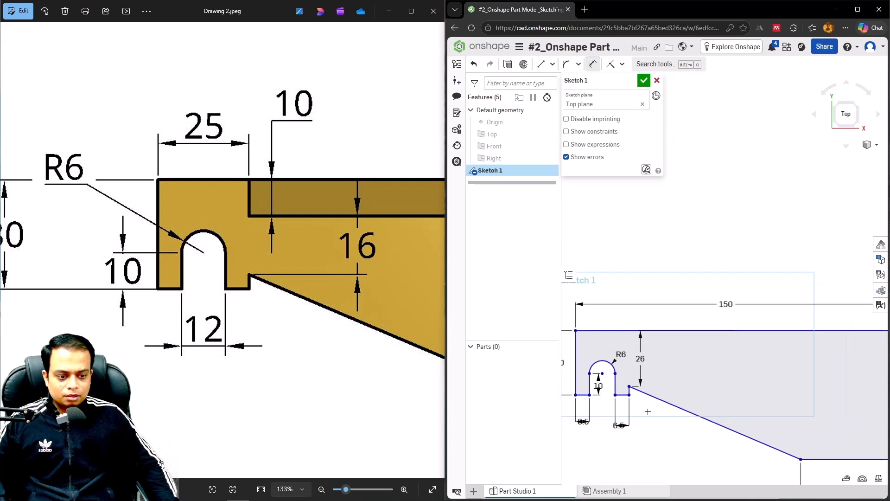
# Reposition the two 6.5 mm dimension labels below the slot so that both are readable.
pyautogui.scroll(-2, 659, 396)
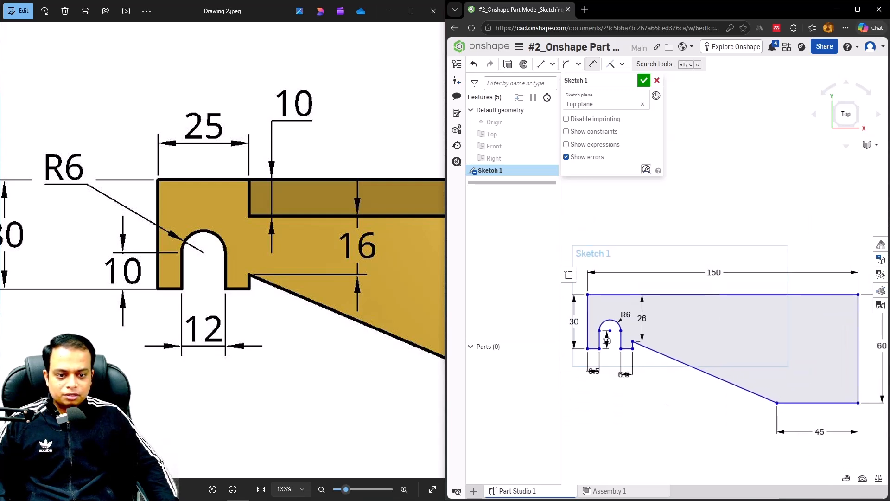
pyautogui.moveTo(692, 409); pyautogui.dragTo(685, 407, button='middle')
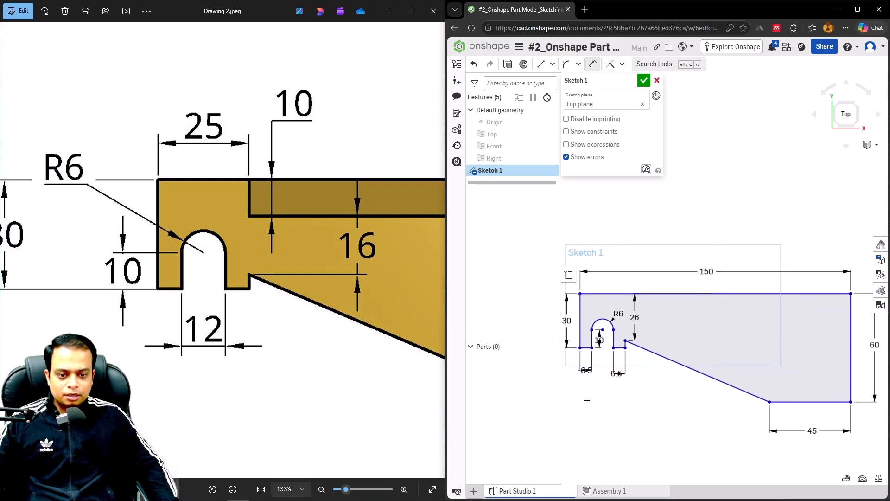
pyautogui.scroll(5, 588, 368)
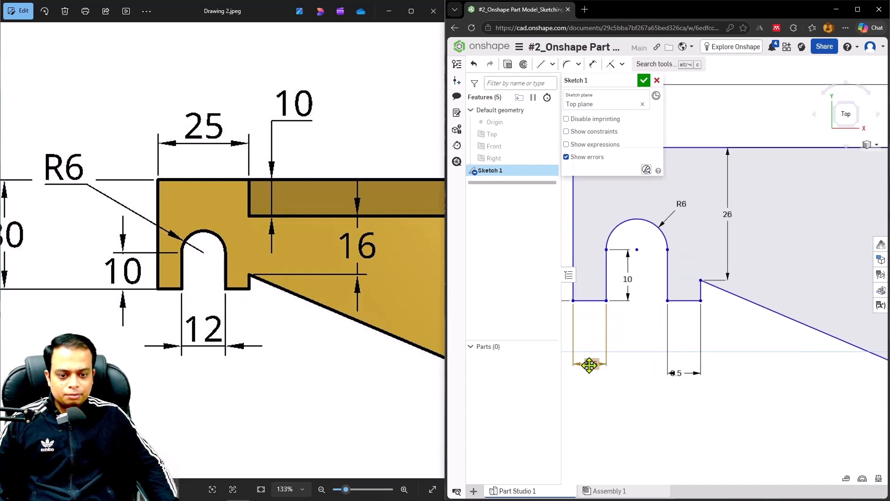
pyautogui.moveTo(589, 365); pyautogui.dragTo(653, 374)
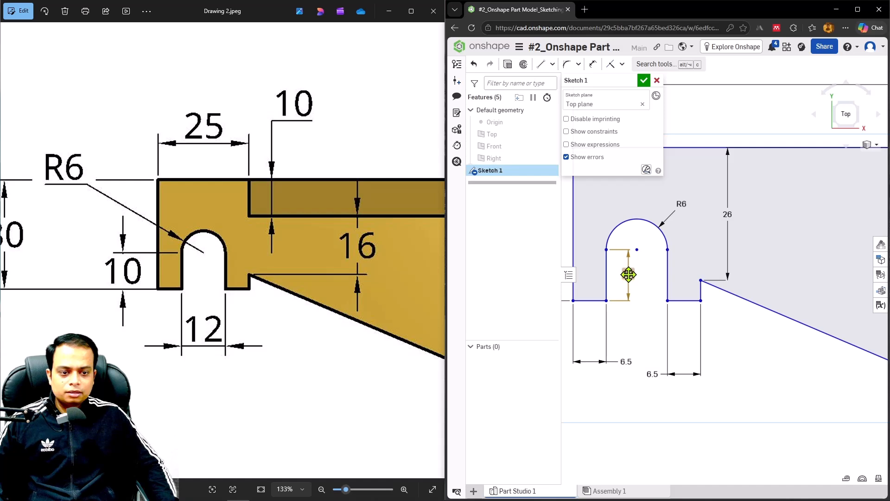
pyautogui.scroll(-3, 737, 353)
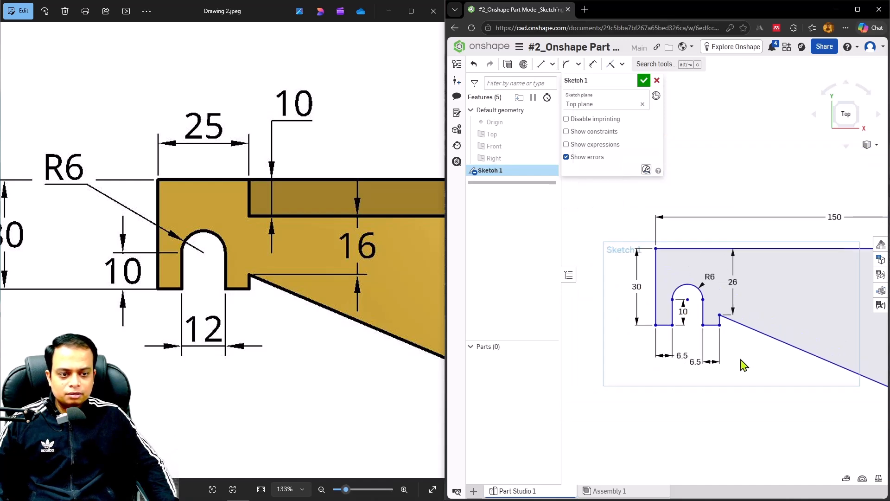
pyautogui.scroll(-4, 743, 365)
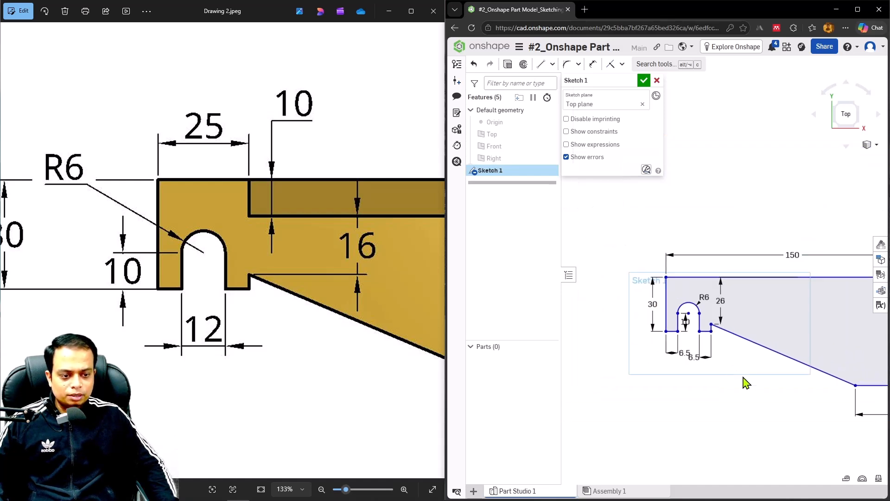
pyautogui.moveTo(692, 367); pyautogui.dragTo(690, 365, button='middle')
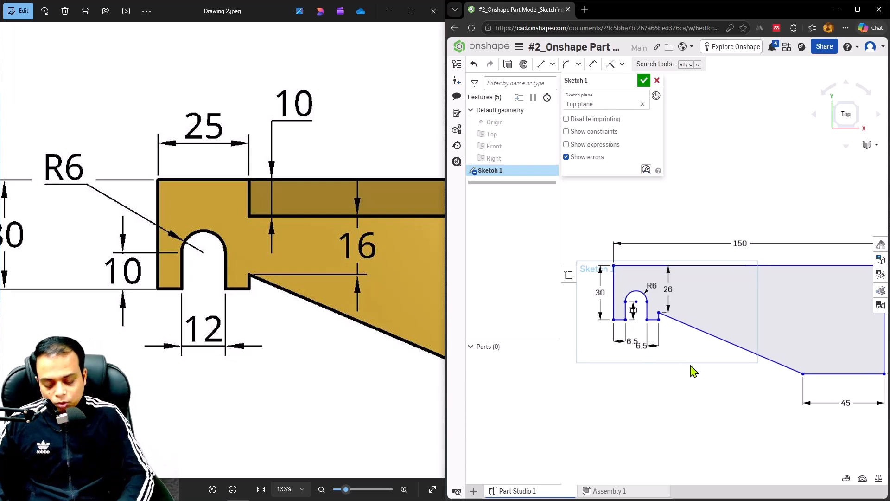
# Extrude the base plate profile region upward as a new solid with a blind depth of 10 mm, per the reference drawing.
pyautogui.hotkey('shift', '7')
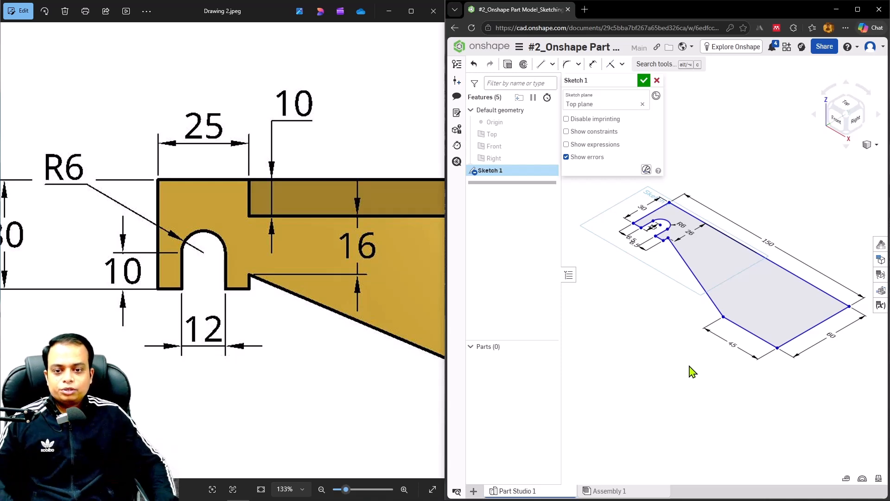
pyautogui.scroll(-5, 308, 294)
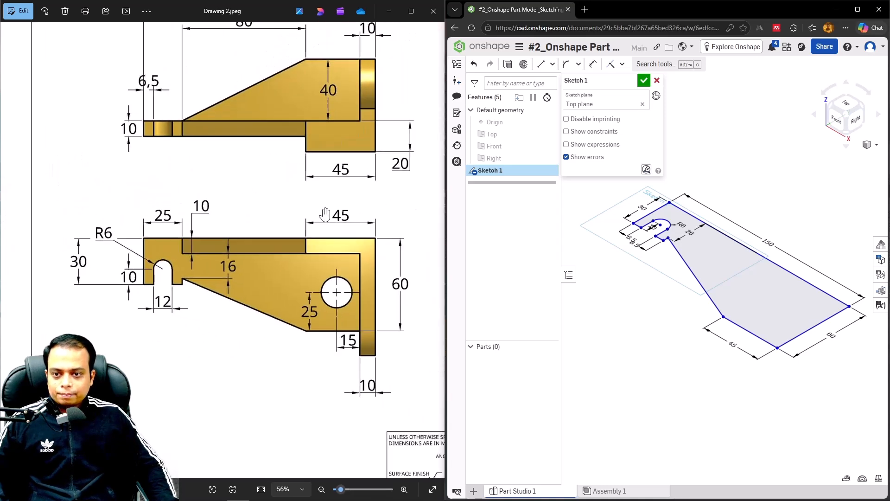
pyautogui.moveTo(324, 214); pyautogui.dragTo(307, 230)
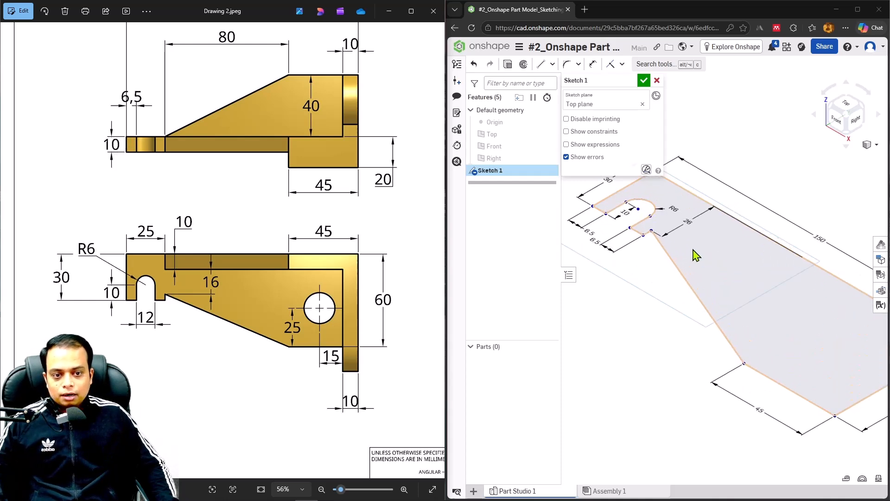
pyautogui.scroll(3, 695, 254)
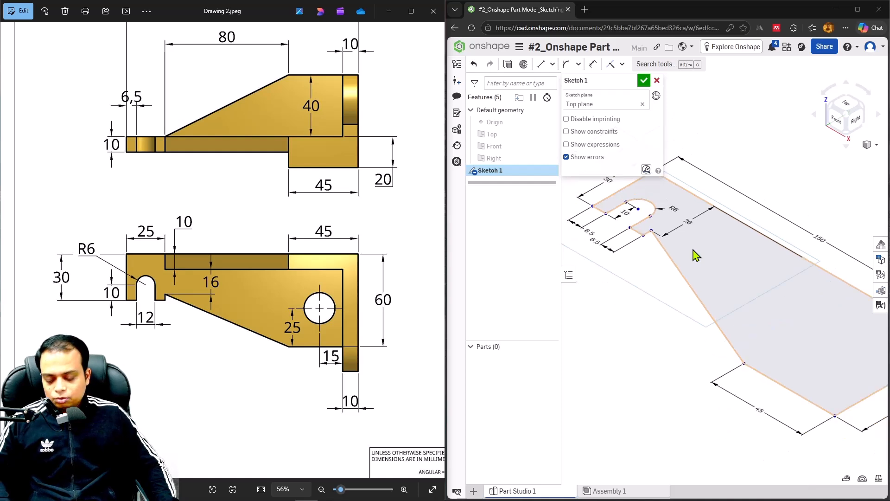
pyautogui.moveTo(696, 256); pyautogui.dragTo(714, 286, button='middle')
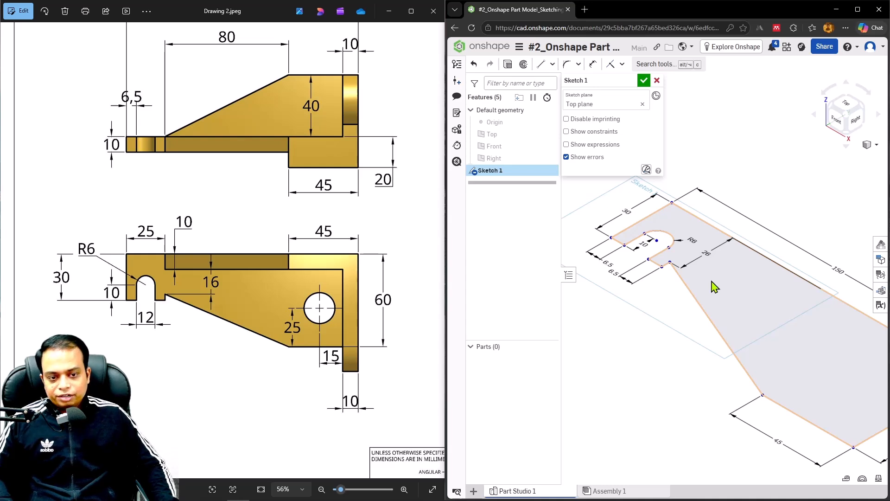
pyautogui.hotkey('shift', 'e')
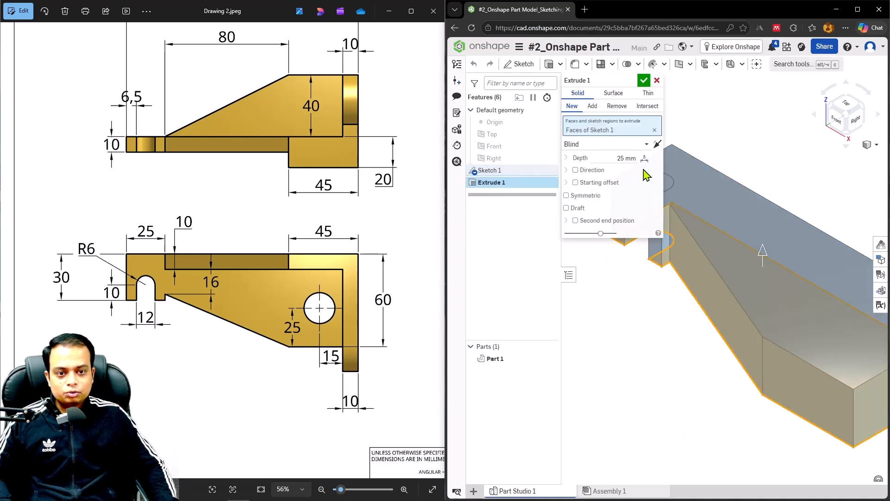
pyautogui.click(654, 130)
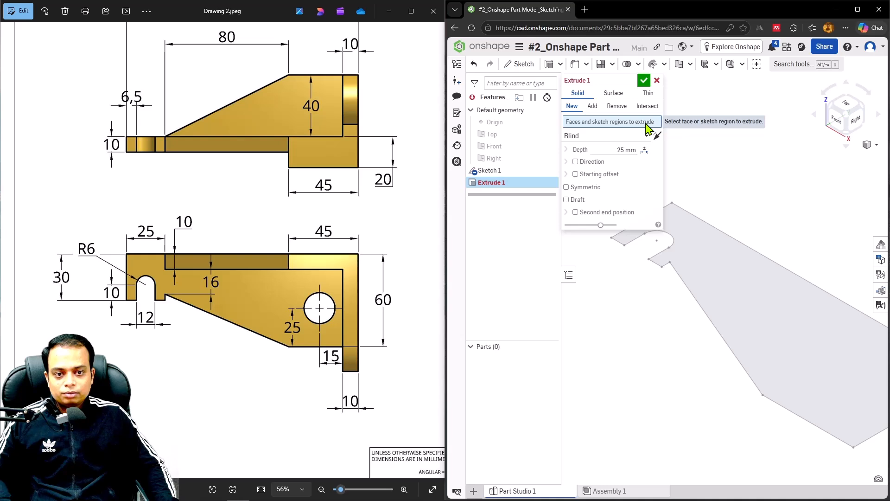
pyautogui.click(727, 287)
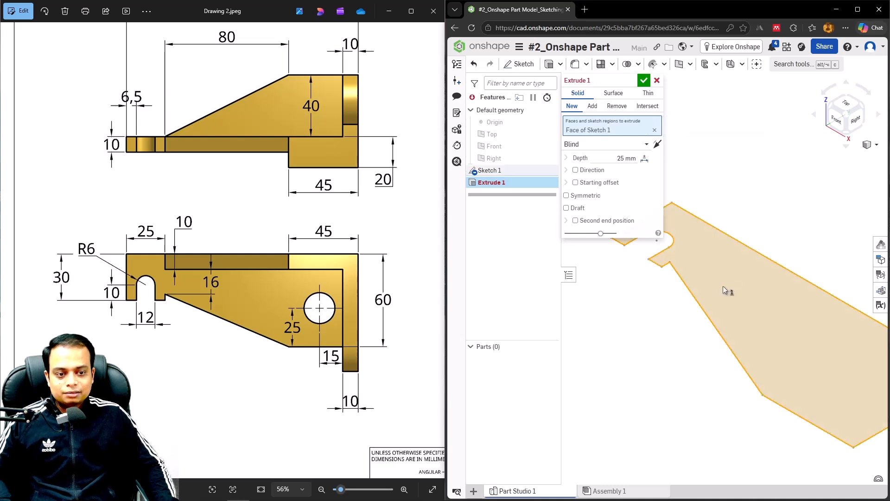
pyautogui.click(625, 159)
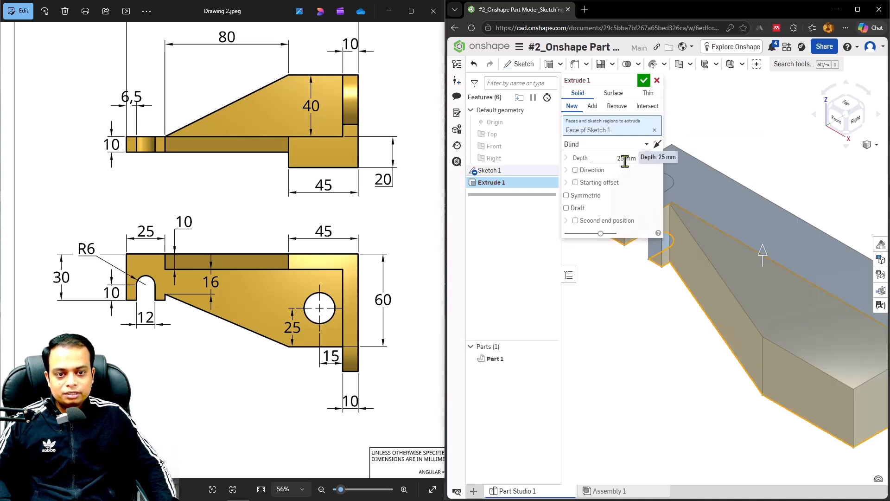
pyautogui.write('10')
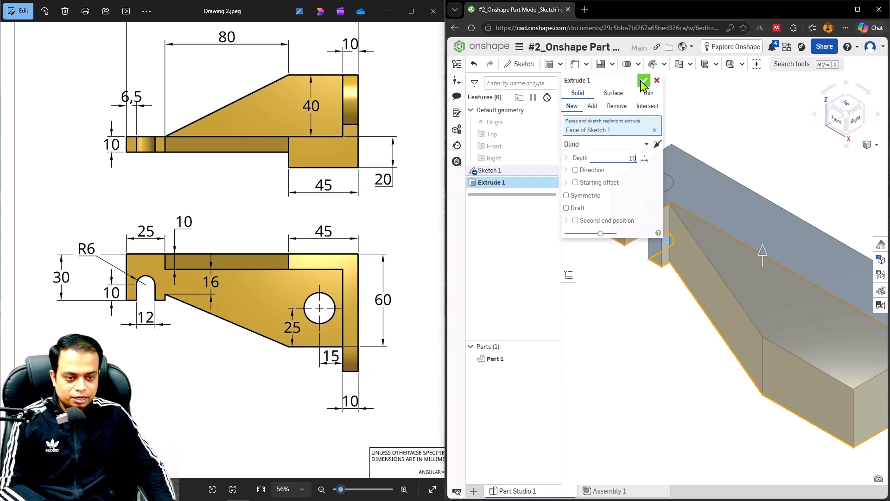
pyautogui.press('Return')
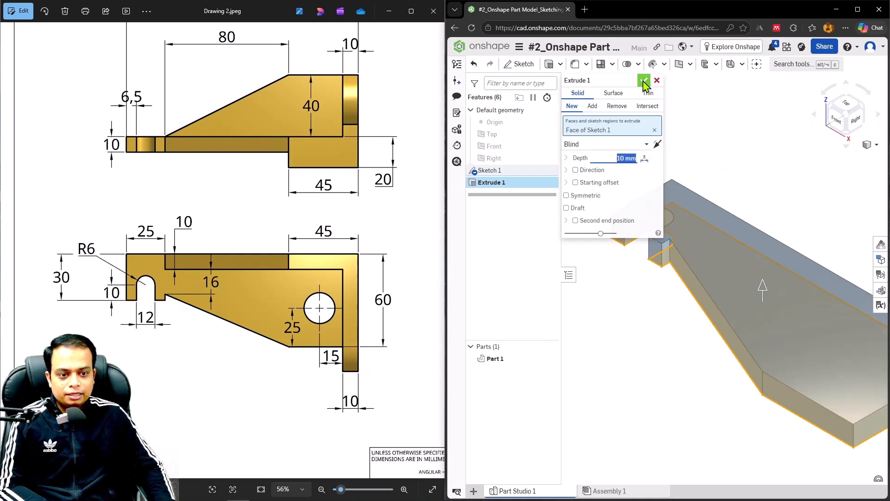
pyautogui.click(644, 82)
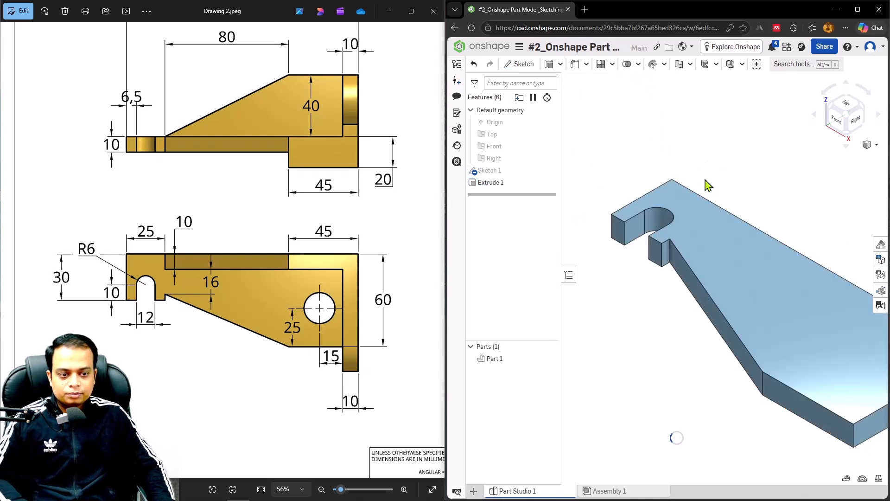
pyautogui.moveTo(713, 172); pyautogui.dragTo(666, 153, button='middle')
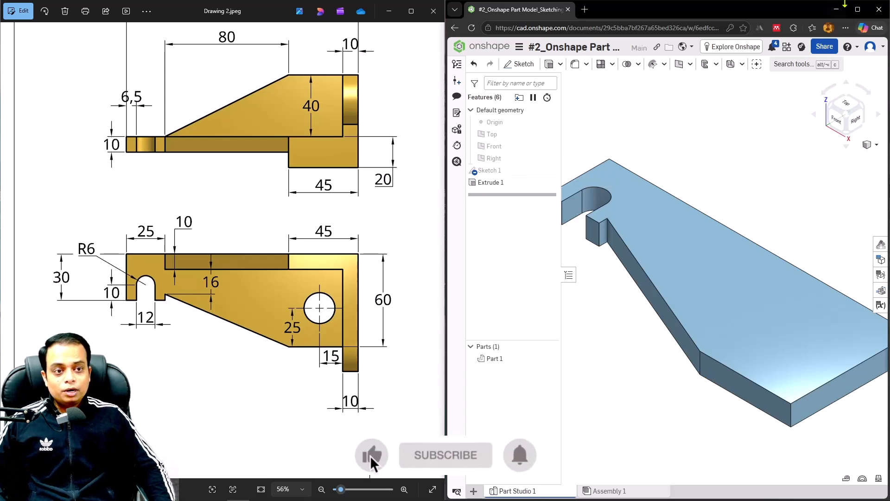
# Arrange the windows side by side, with Drawing 2.jpeg on the left half of the screen and the Onshape window on the right.
pyautogui.click(853, 12)
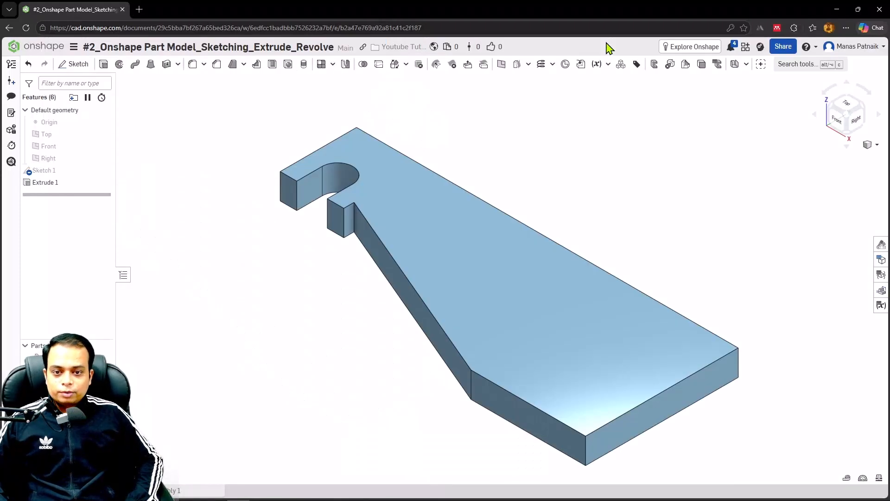
pyautogui.press('super+Right')
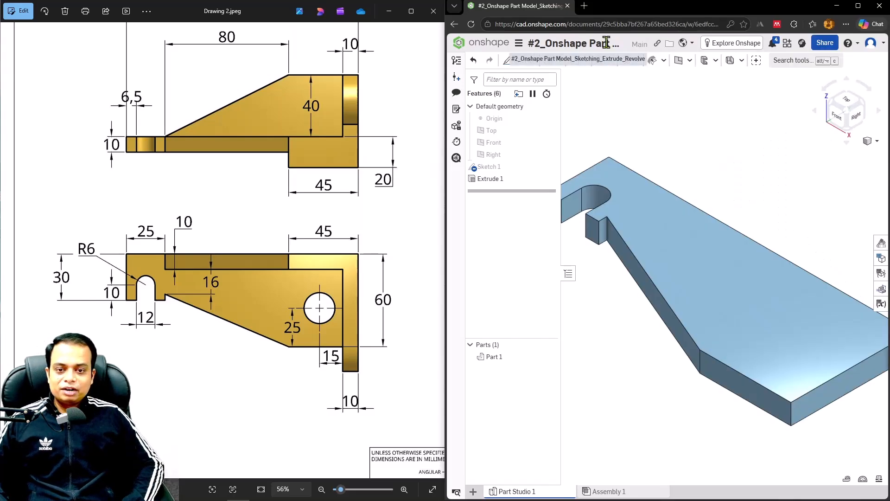
pyautogui.press('super+Left')
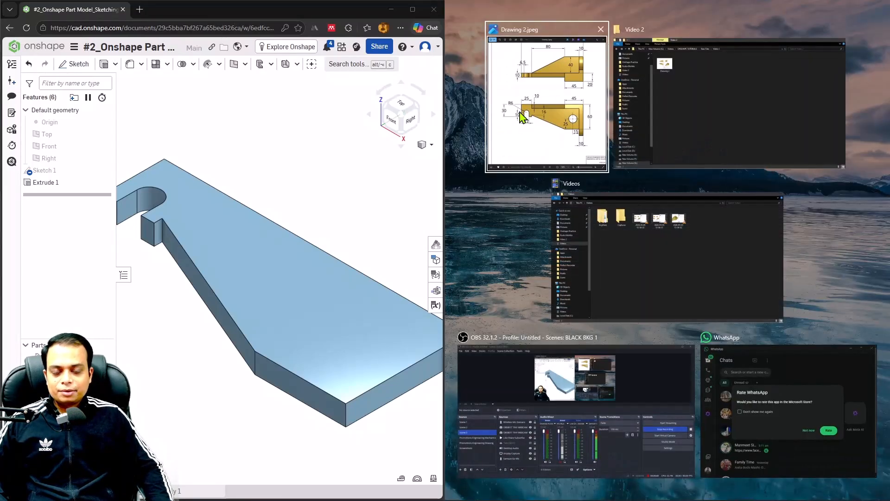
pyautogui.click(566, 125)
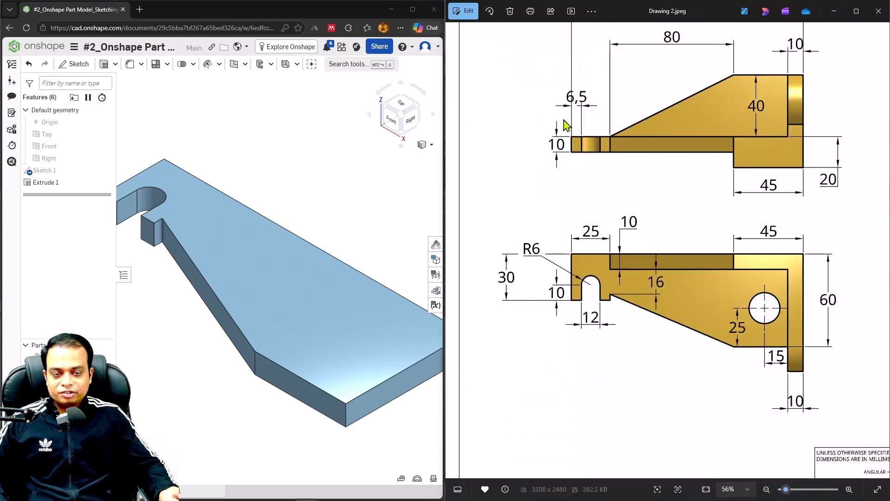
pyautogui.doubleClick(295, 16)
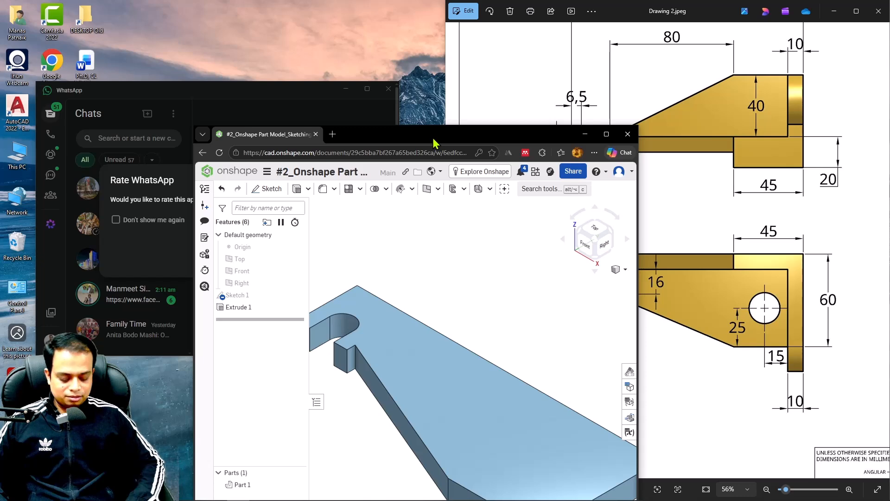
pyautogui.press('super+Right')
pyautogui.click(132, 123)
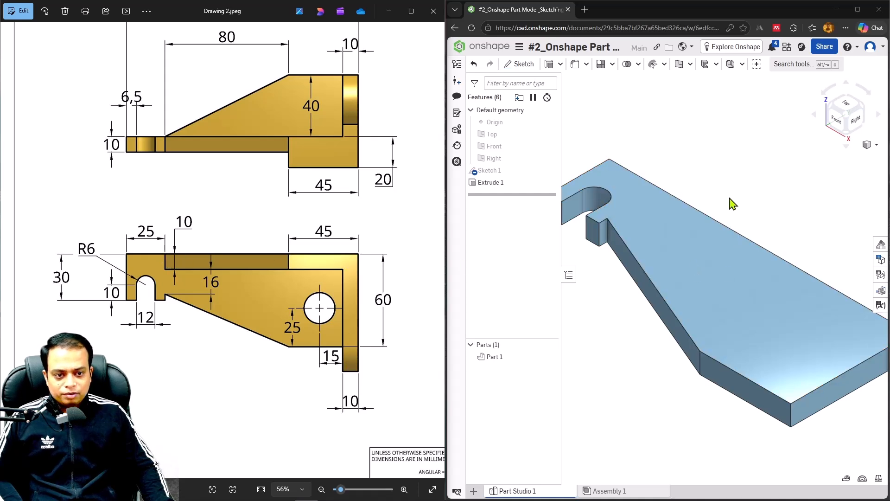
# On the plate's top face, sketch three connected perpendicular lines about 10, 106 and 50 mm long, starting on the long straight edge.
pyautogui.scroll(2, 717, 198)
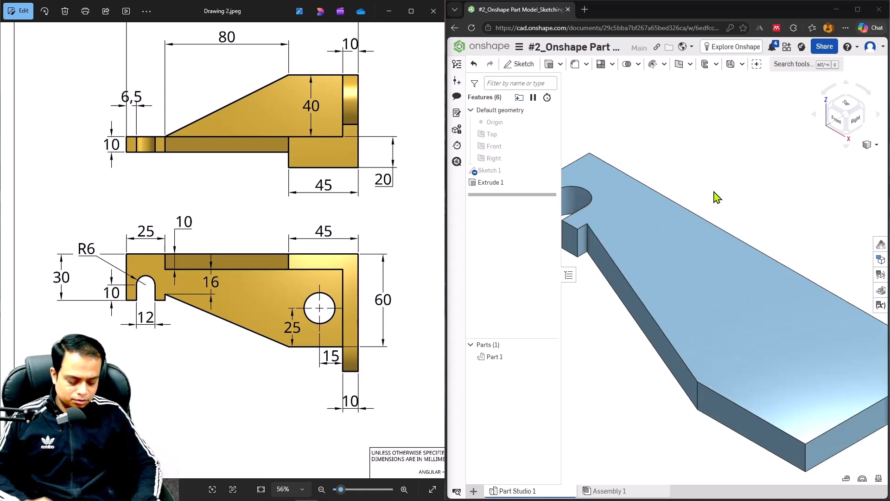
pyautogui.click(713, 254)
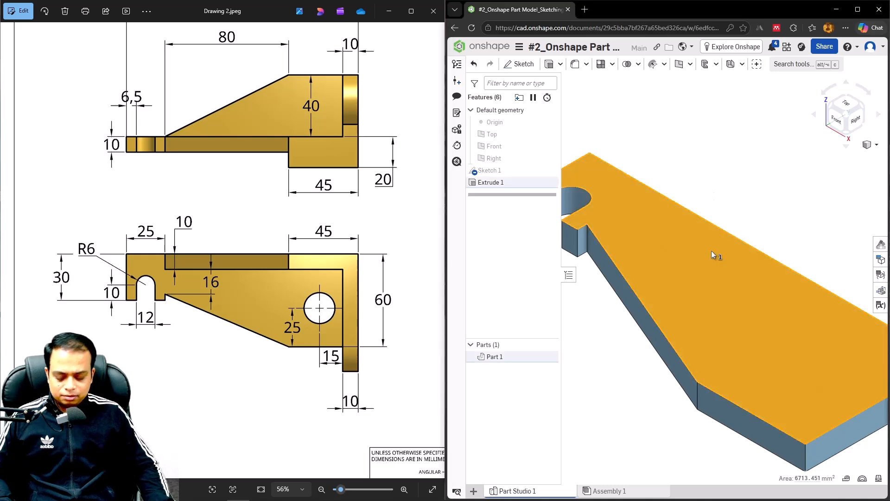
pyautogui.hotkey('shift', 's')
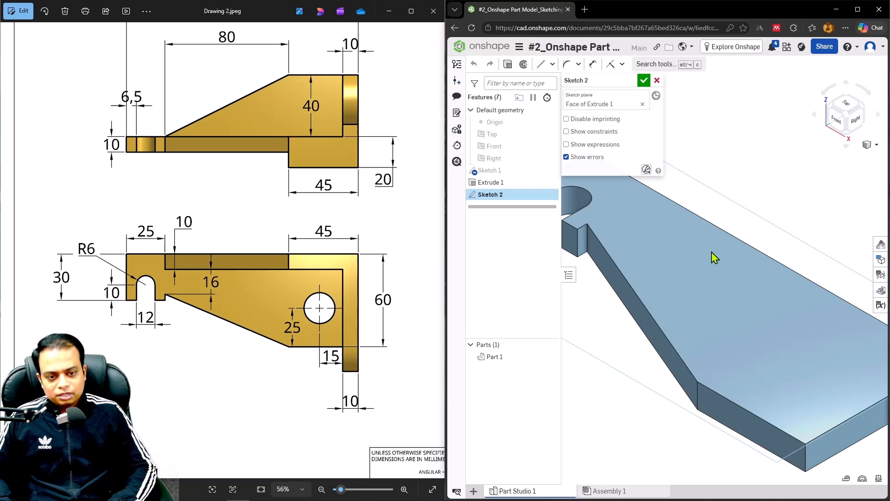
pyautogui.press('l')
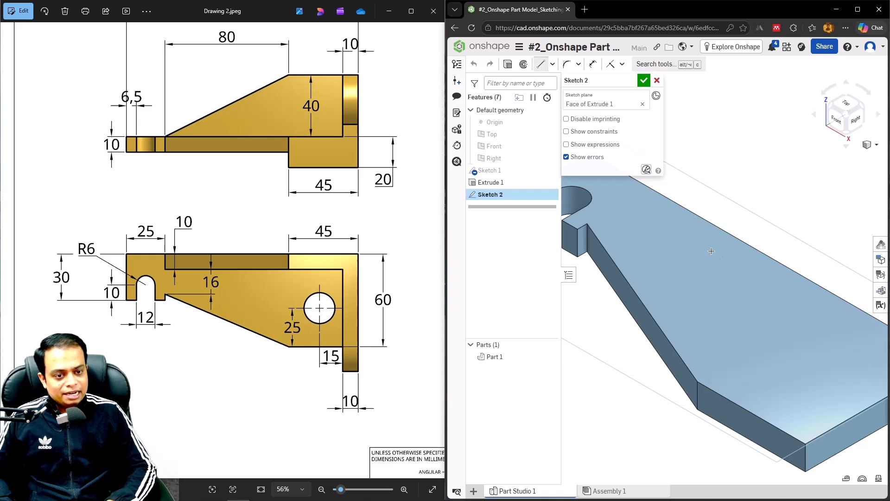
pyautogui.click(665, 197)
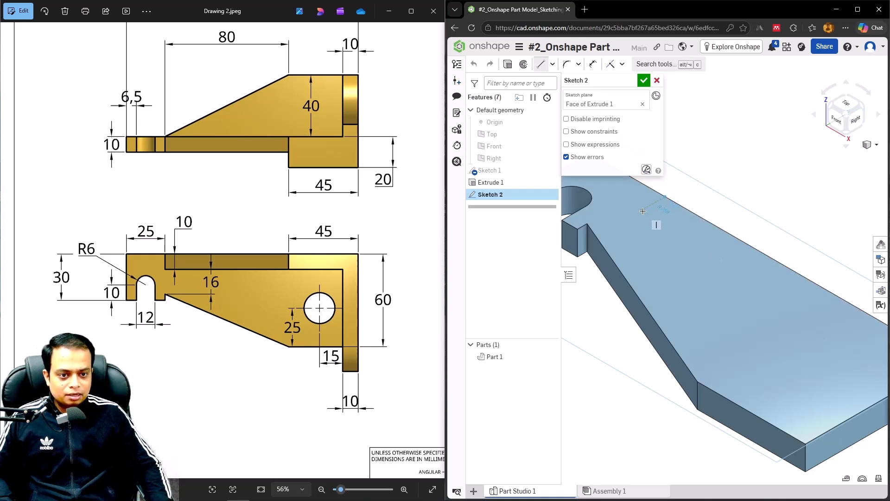
pyautogui.click(641, 210)
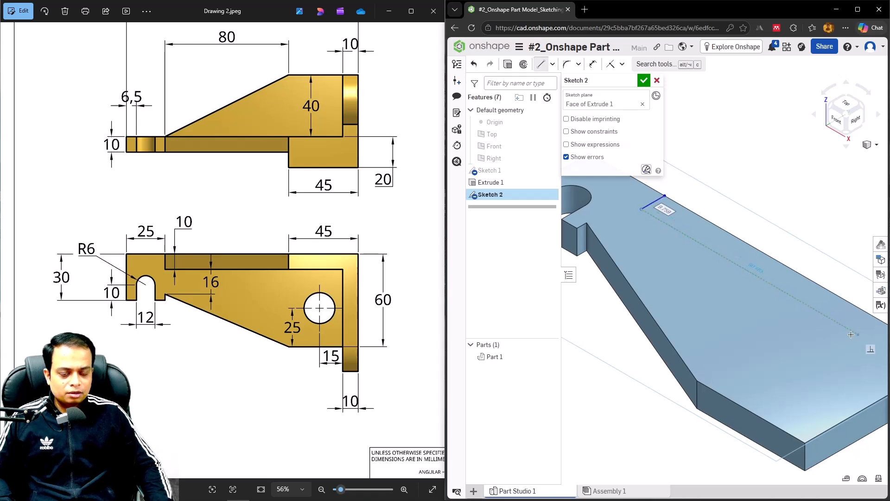
pyautogui.moveTo(851, 334); pyautogui.dragTo(786, 333, button='middle')
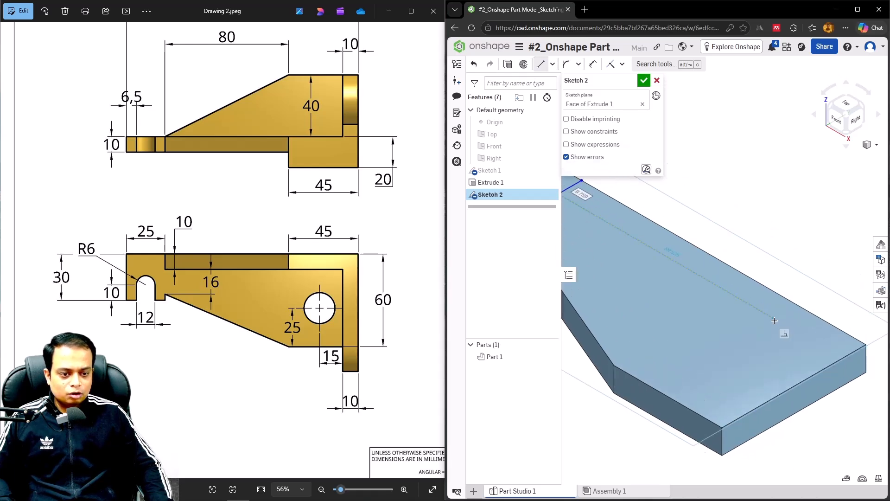
pyautogui.click(812, 341)
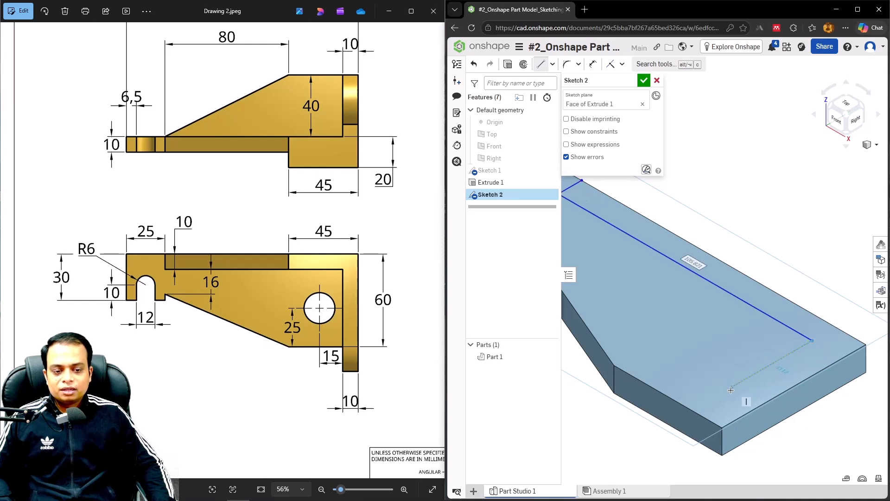
pyautogui.click(692, 410)
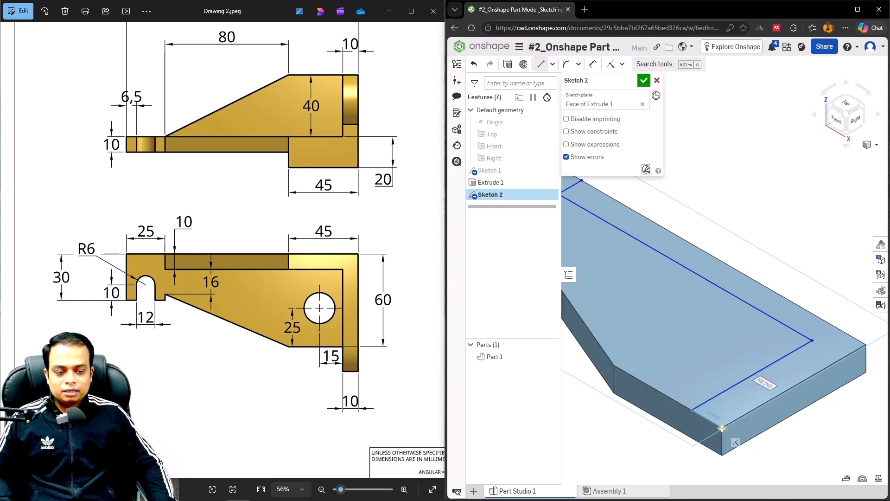
pyautogui.press('Escape')
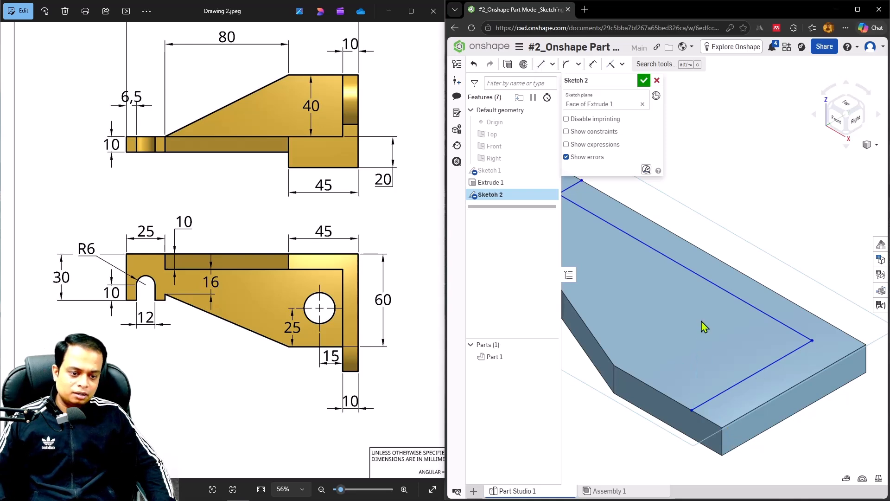
# Dimension the short sketch line starting on the plate's long edge to 10 mm.
pyautogui.moveTo(701, 321); pyautogui.dragTo(757, 352, button='middle')
pyautogui.press('d')
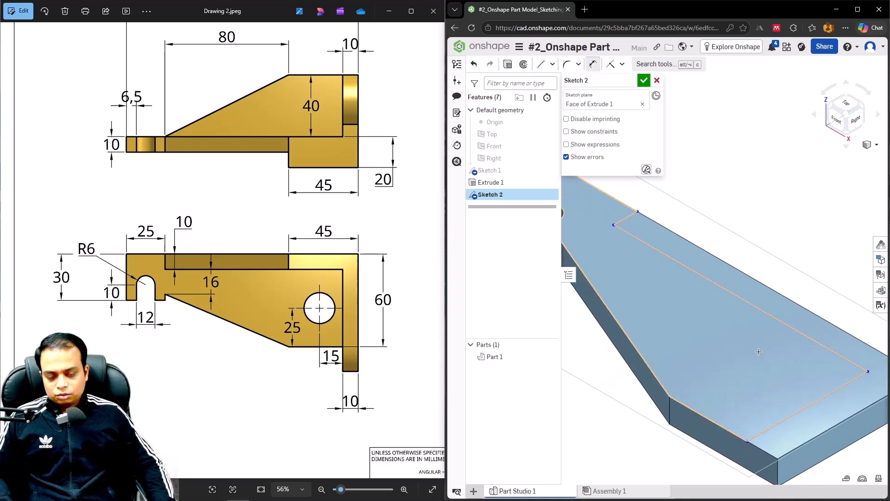
pyautogui.click(628, 216)
pyautogui.click(614, 211)
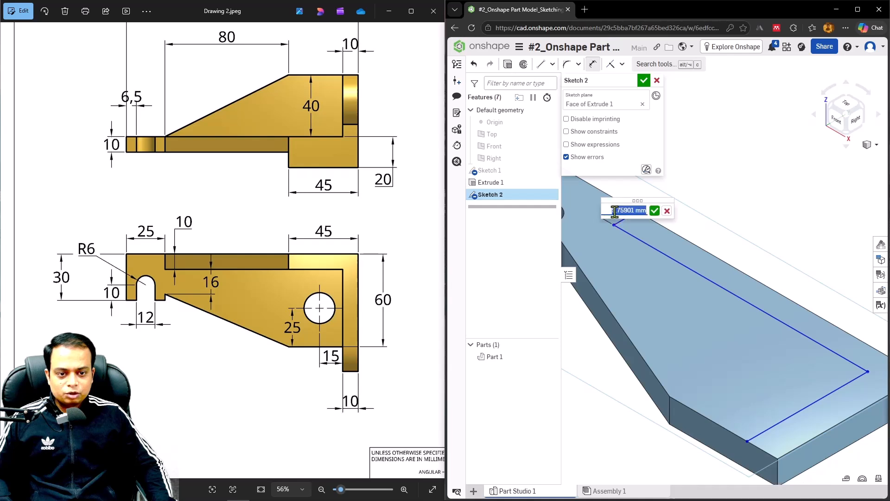
pyautogui.write('10')
pyautogui.press('Return')
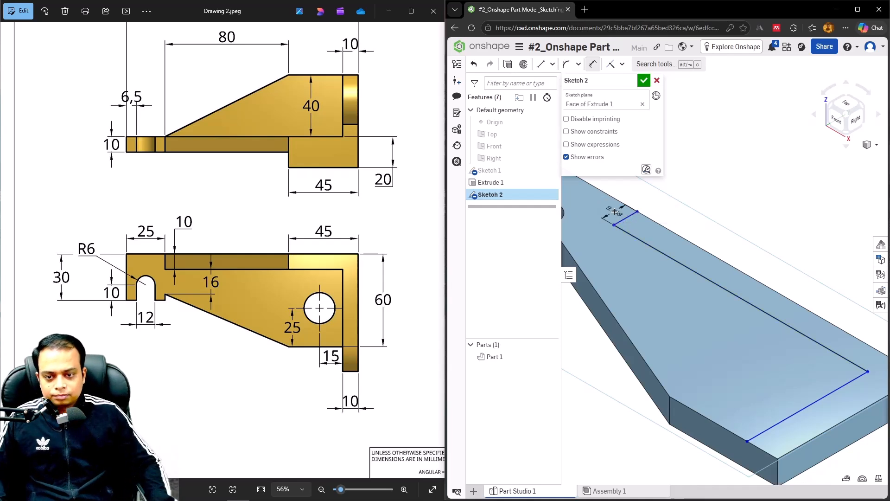
# Dimension the distance between the last sketch line and the parallel edge at the plate's wide end as 10 mm, per the reference drawing.
pyautogui.scroll(3, 174, 251)
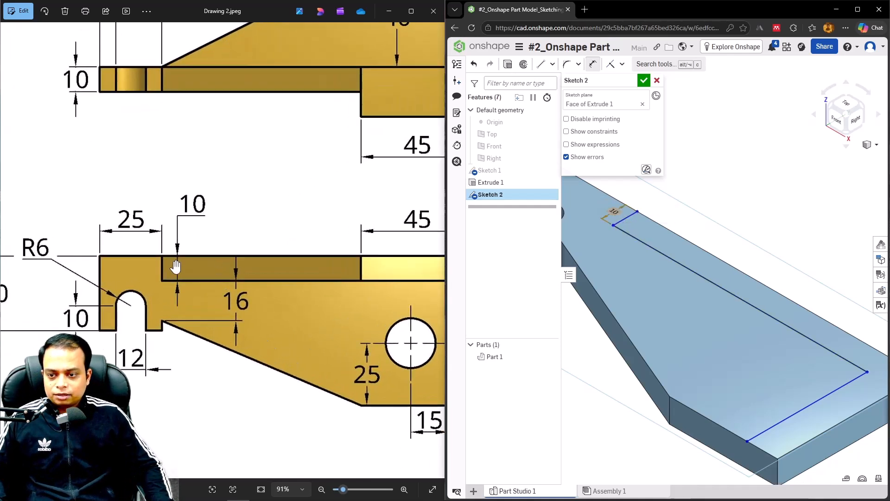
pyautogui.moveTo(218, 309); pyautogui.dragTo(97, 239)
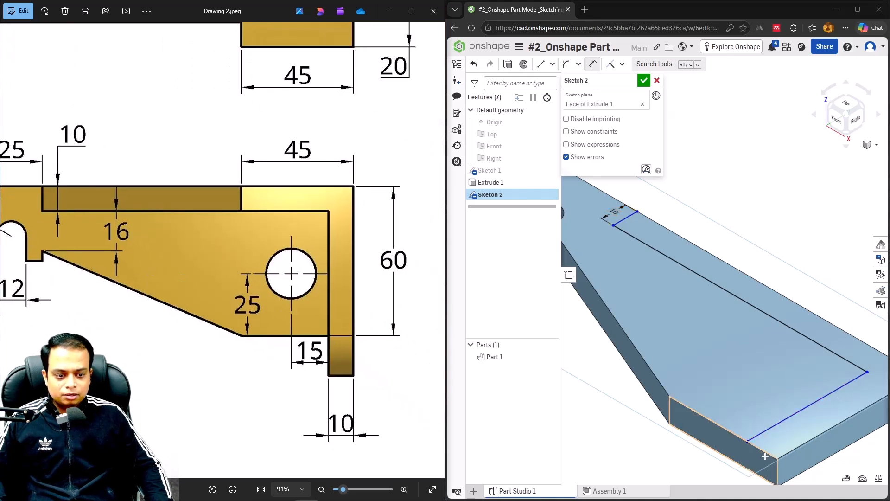
pyautogui.click(771, 425)
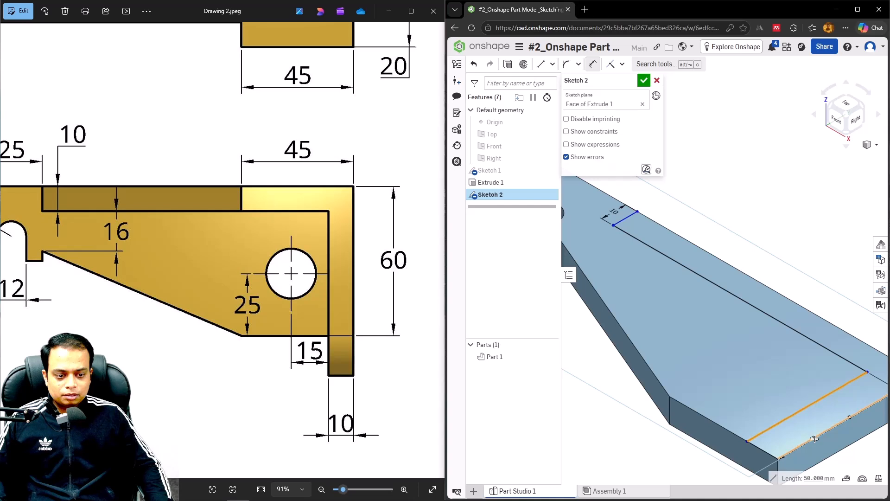
pyautogui.click(815, 438)
pyautogui.click(792, 435)
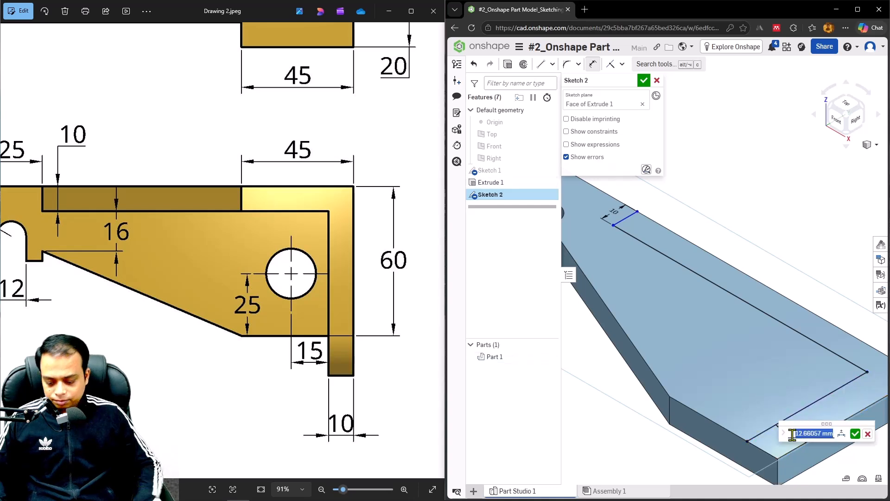
pyautogui.write('10')
pyautogui.press('Return')
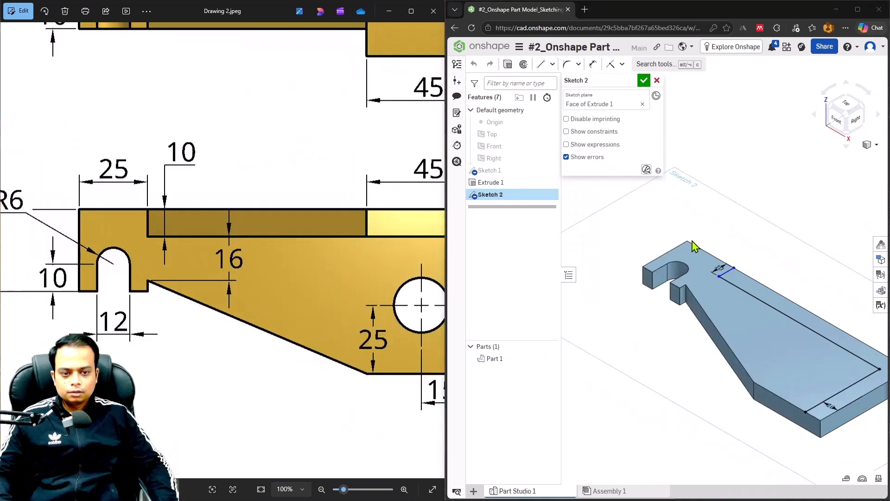
# Dimension the distance from the plate's outer edge at the slotted end to the short sketch line as 25 mm, per the reference drawing.
pyautogui.scroll(3, 713, 215)
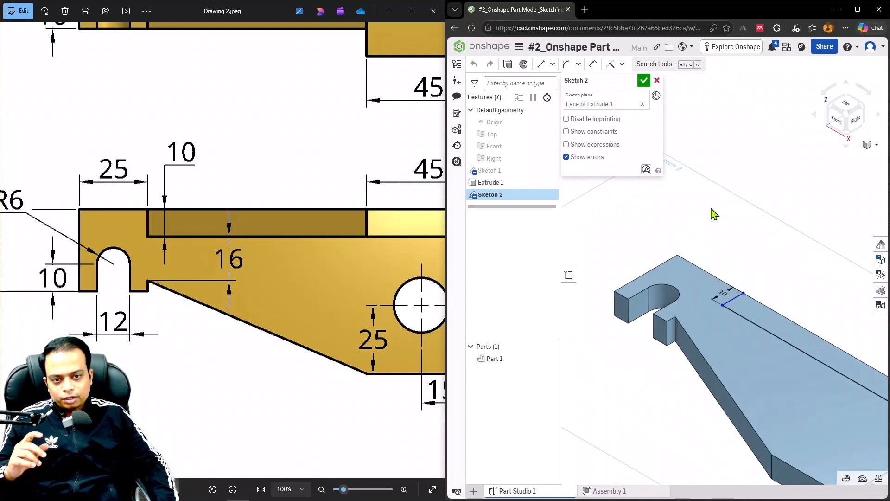
pyautogui.scroll(-5, 250, 232)
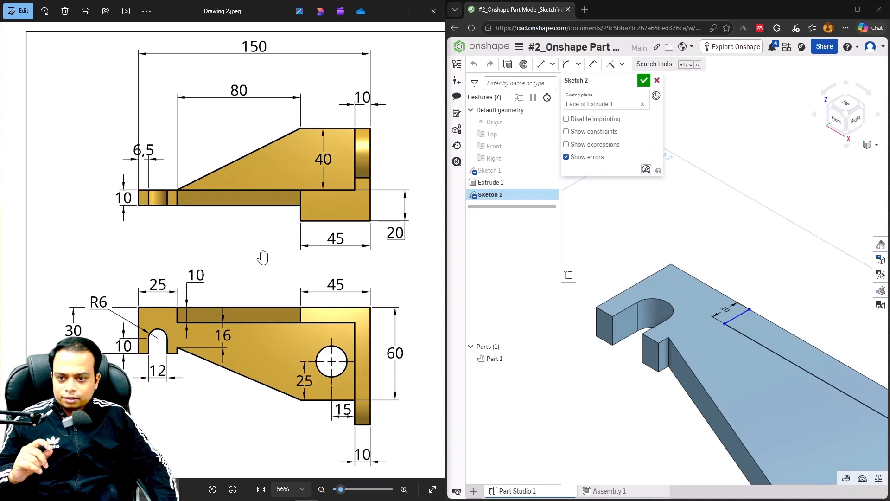
pyautogui.scroll(4, 141, 309)
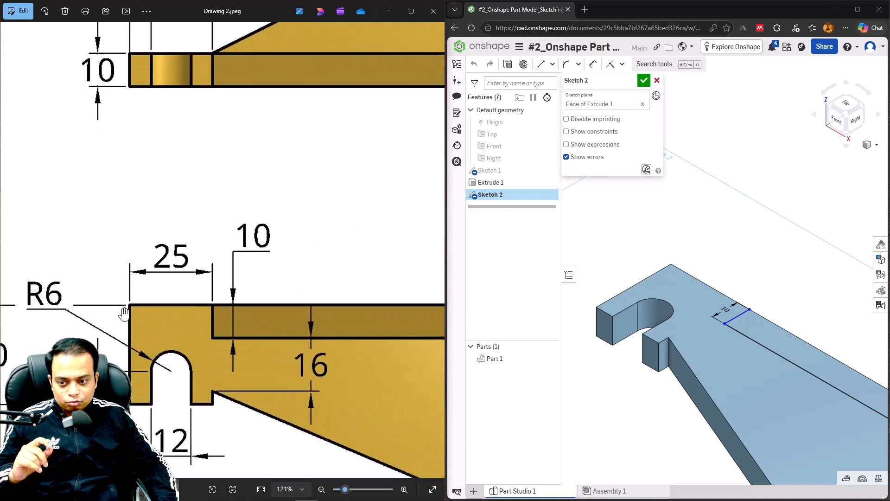
pyautogui.click(752, 250)
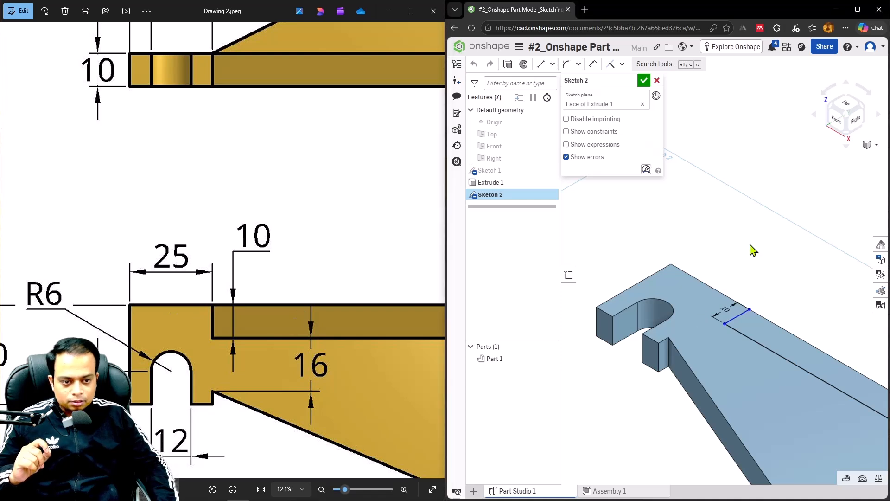
pyautogui.press('u')
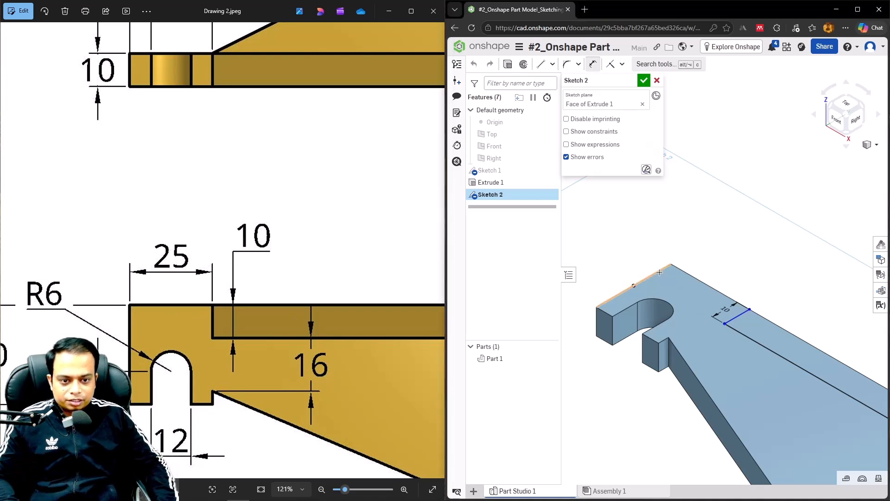
pyautogui.click(740, 314)
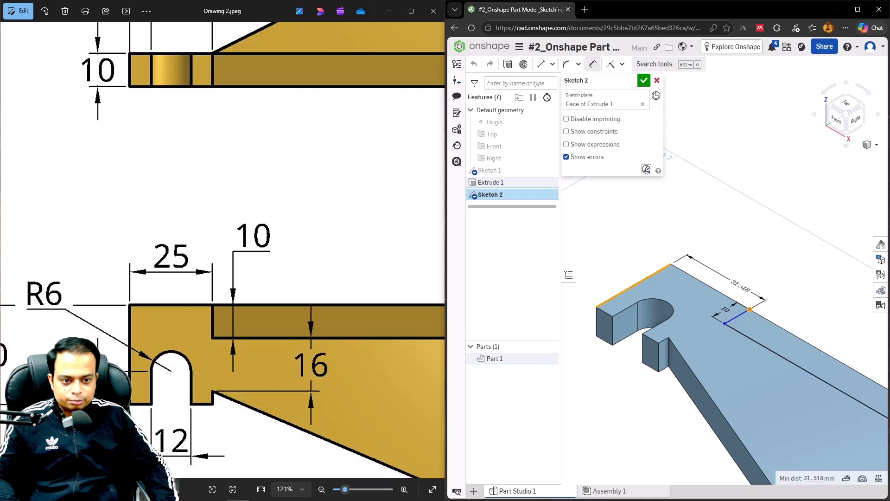
pyautogui.click(738, 278)
pyautogui.write('2')
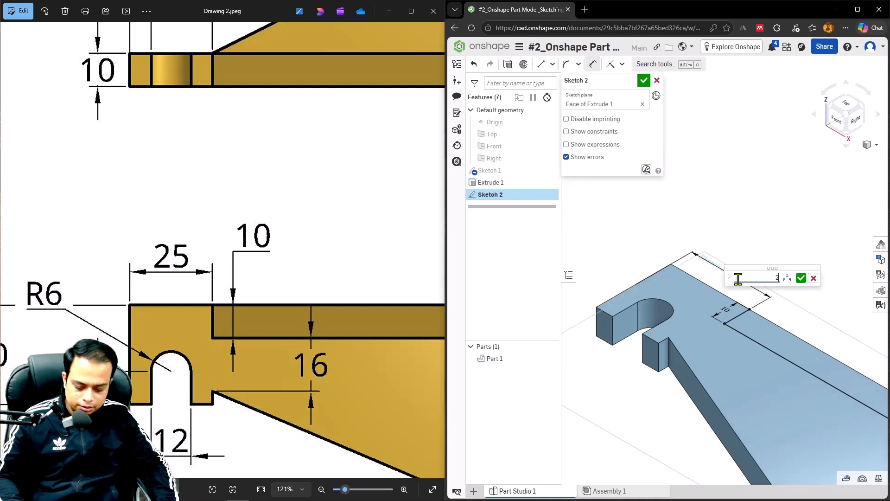
pyautogui.write('5')
pyautogui.press('Return')
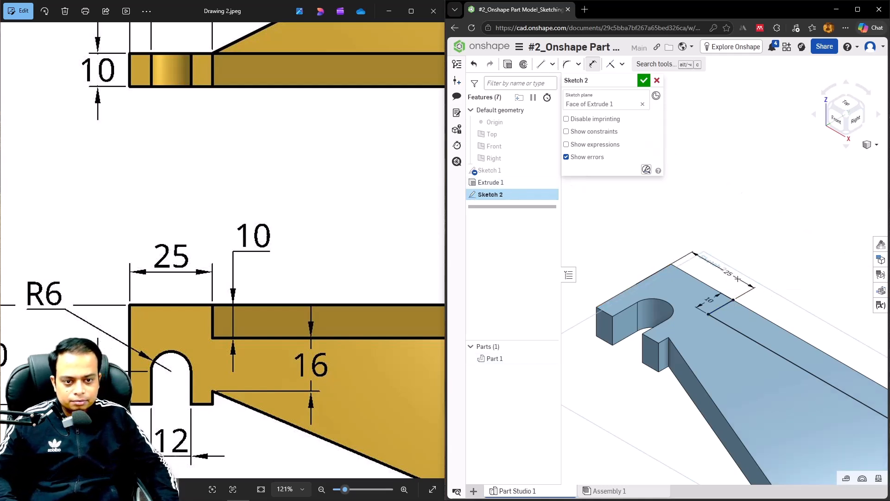
pyautogui.scroll(-3, 759, 243)
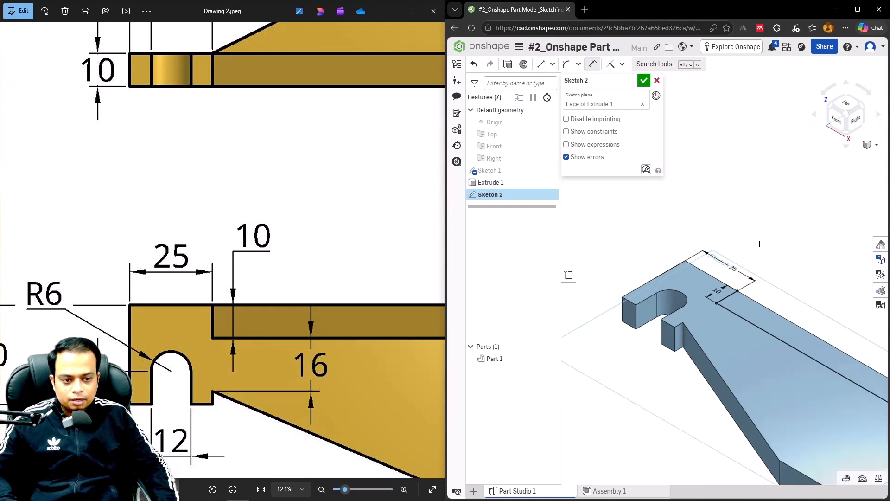
pyautogui.scroll(-1, 334, 289)
pyautogui.scroll(-4, 320, 269)
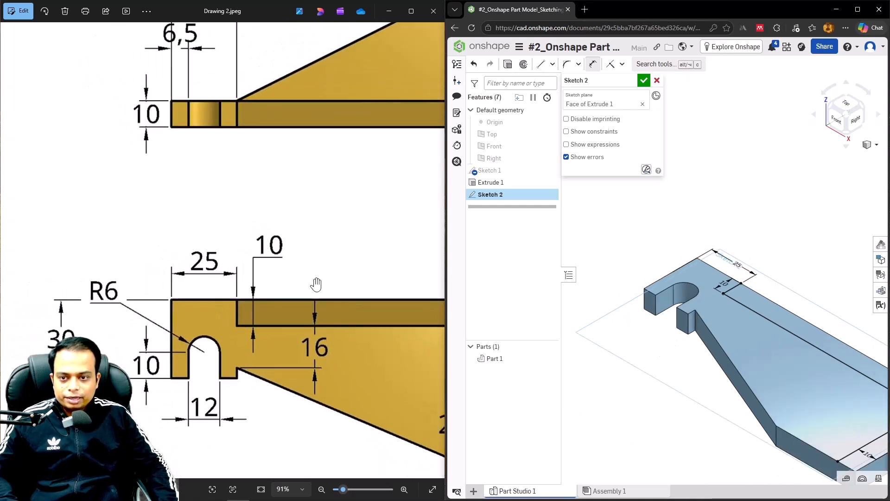
pyautogui.moveTo(370, 225); pyautogui.dragTo(269, 227)
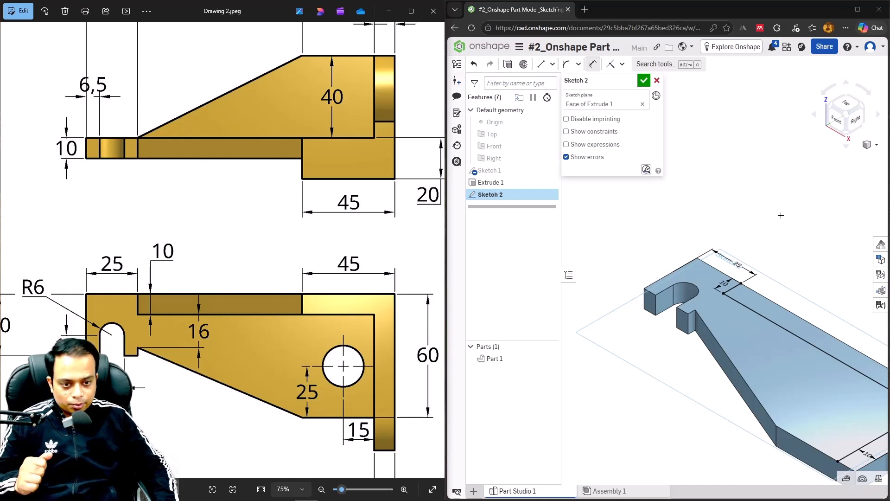
# Finish the wall sketch and extrude its L-shaped region 40 mm upward, adding it to the base plate.
pyautogui.moveTo(833, 241); pyautogui.dragTo(789, 231, button='middle')
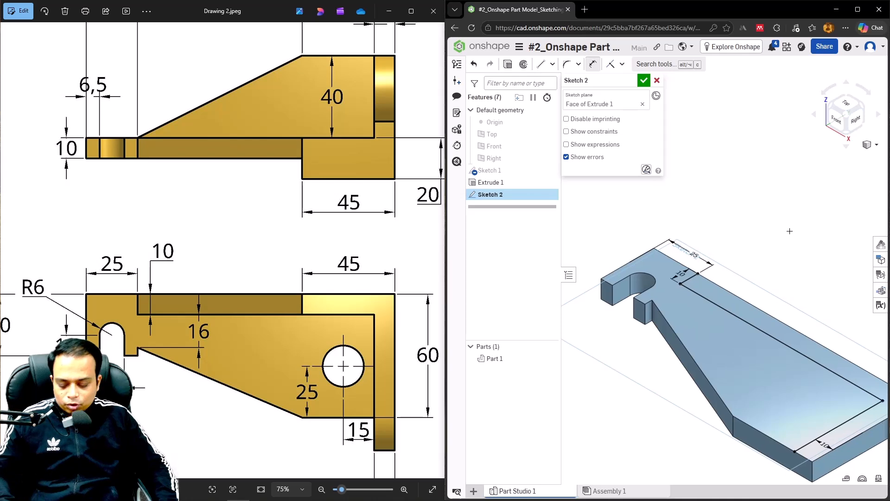
pyautogui.hotkey('shift', 'e')
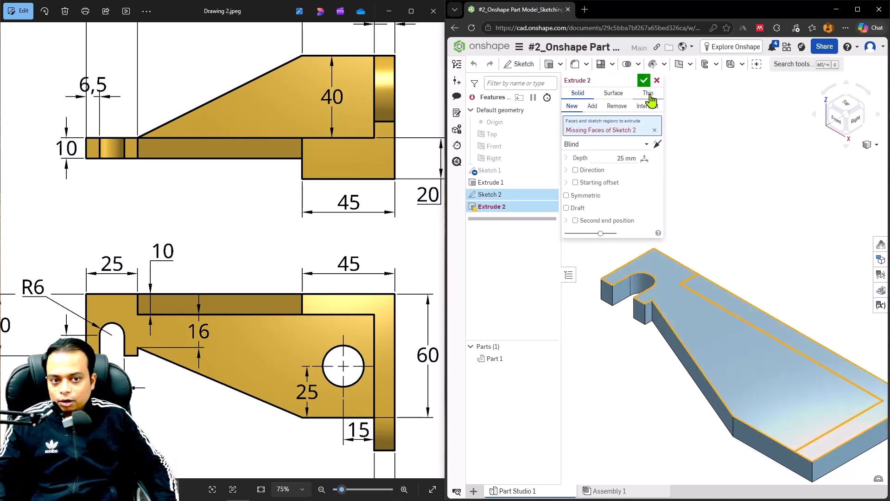
pyautogui.click(657, 81)
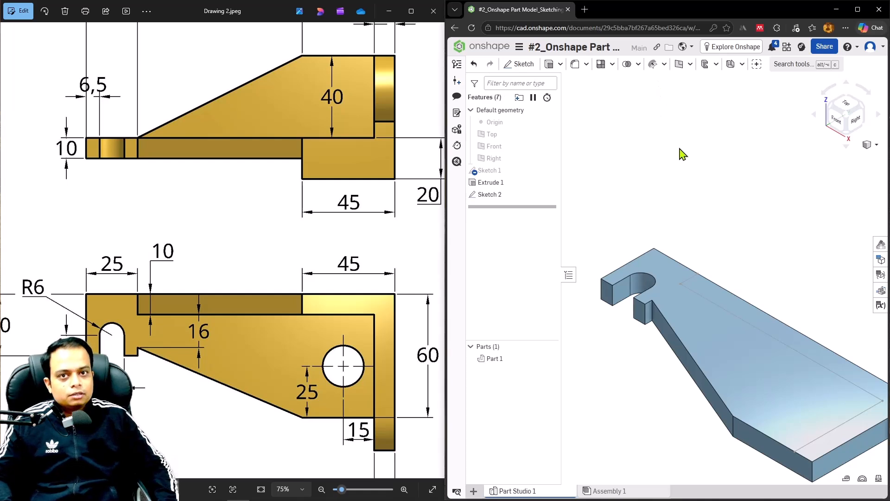
pyautogui.press('s')
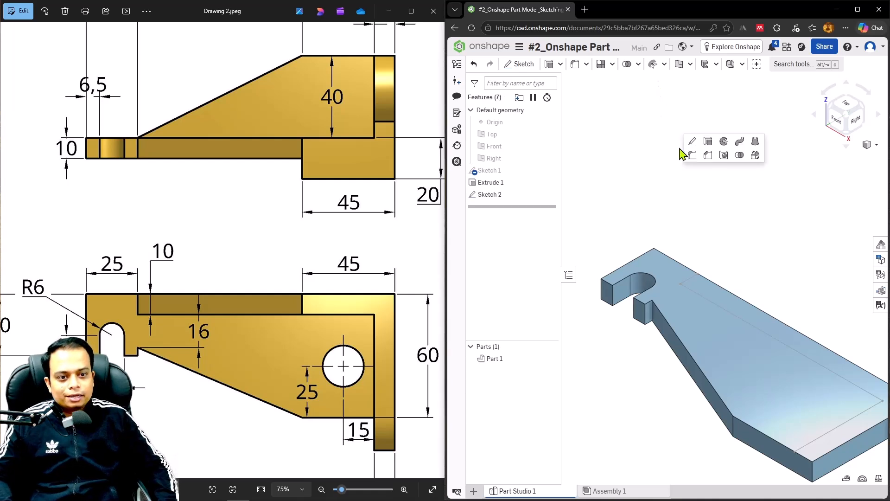
pyautogui.click(707, 144)
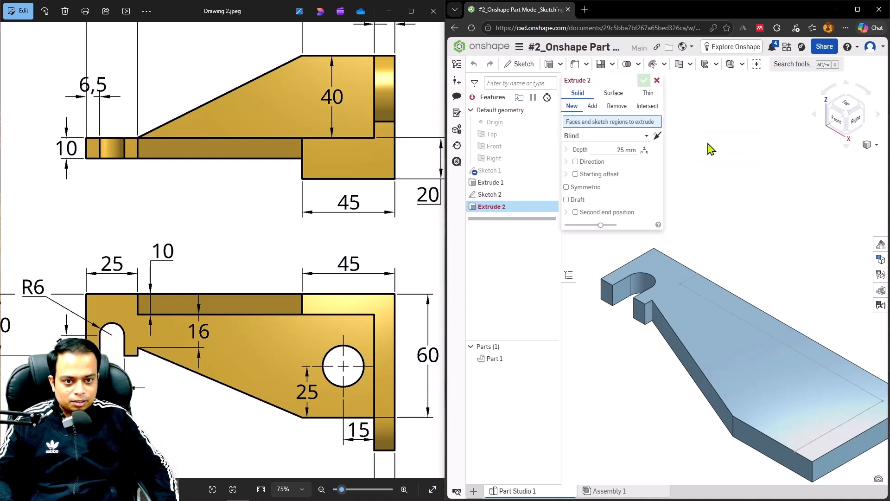
pyautogui.click(727, 309)
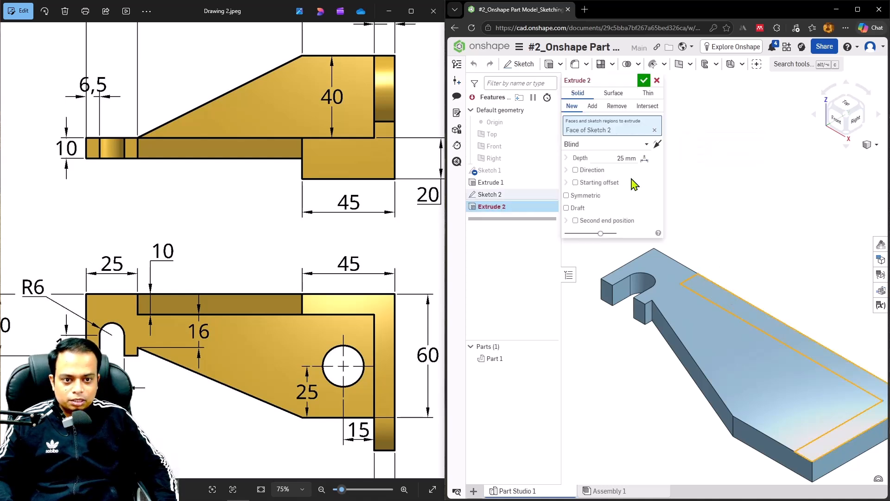
pyautogui.click(622, 158)
pyautogui.write('40')
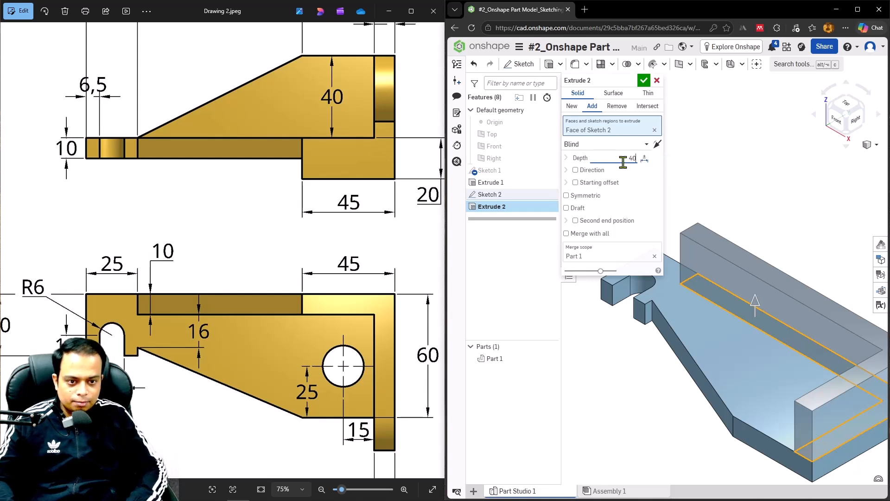
pyautogui.press('Return')
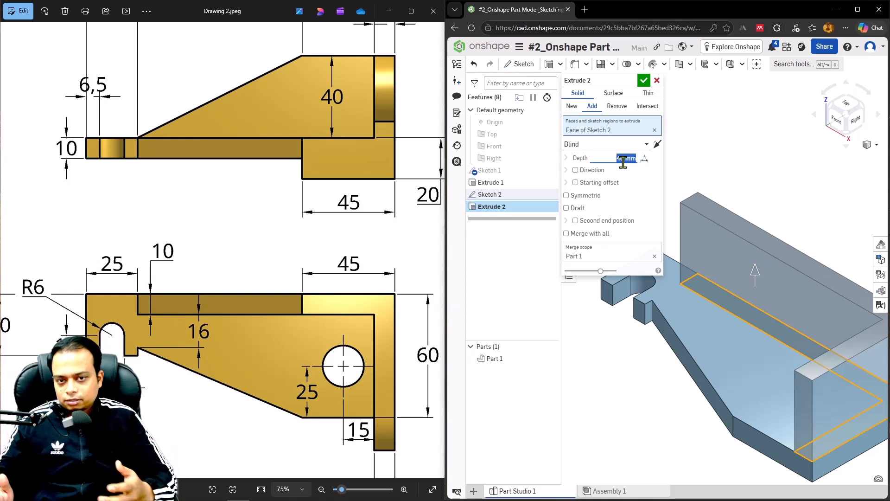
pyautogui.click(643, 81)
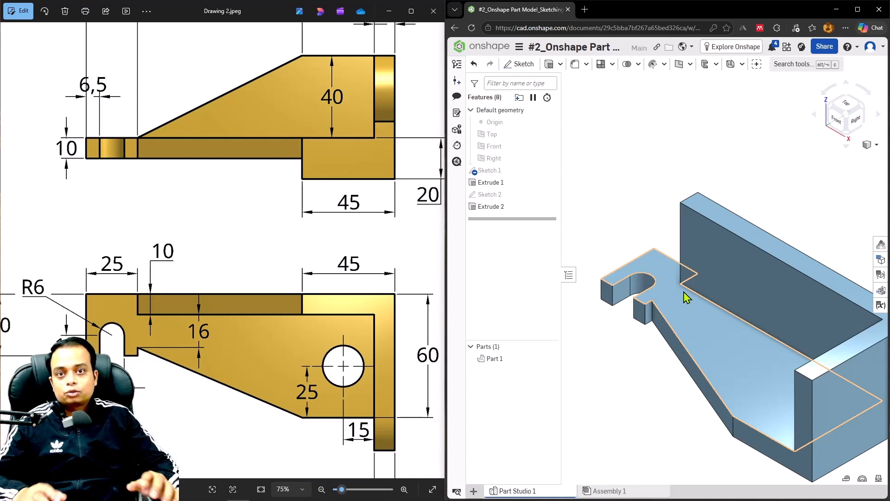
# On the long wall's inner face, sketch a closed triangle at the slotted end, about 63 mm along the top edge and down the full end edge.
pyautogui.click(727, 276)
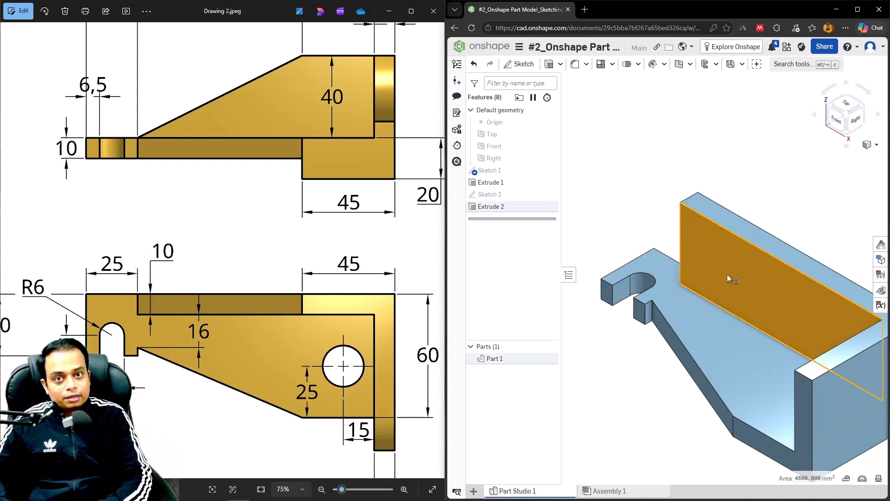
pyautogui.hotkey('shift', 's')
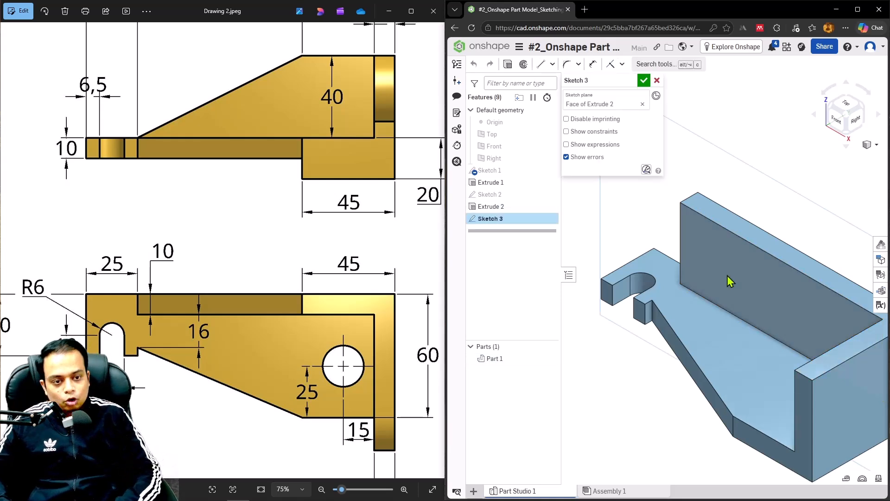
pyautogui.press('n')
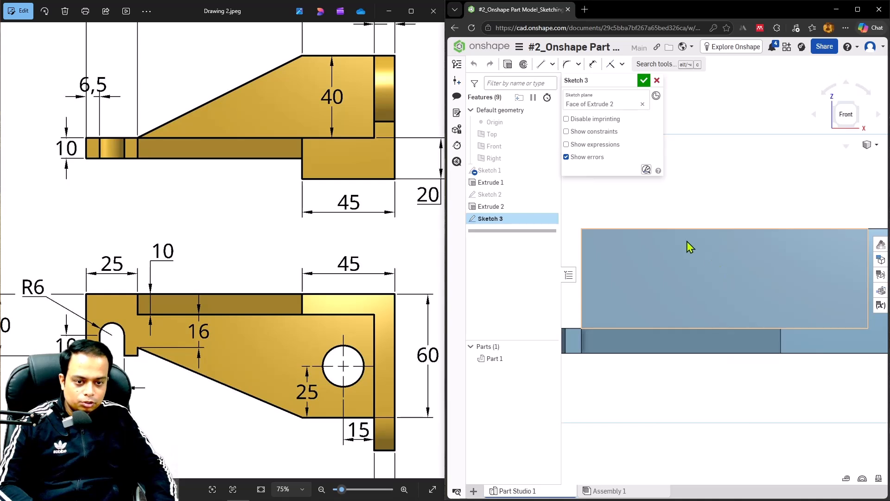
pyautogui.press('l')
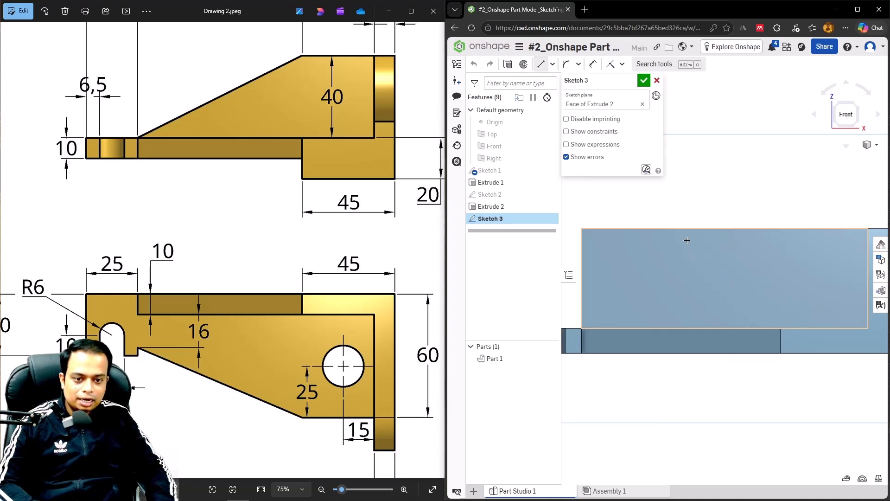
pyautogui.click(581, 228)
pyautogui.click(738, 229)
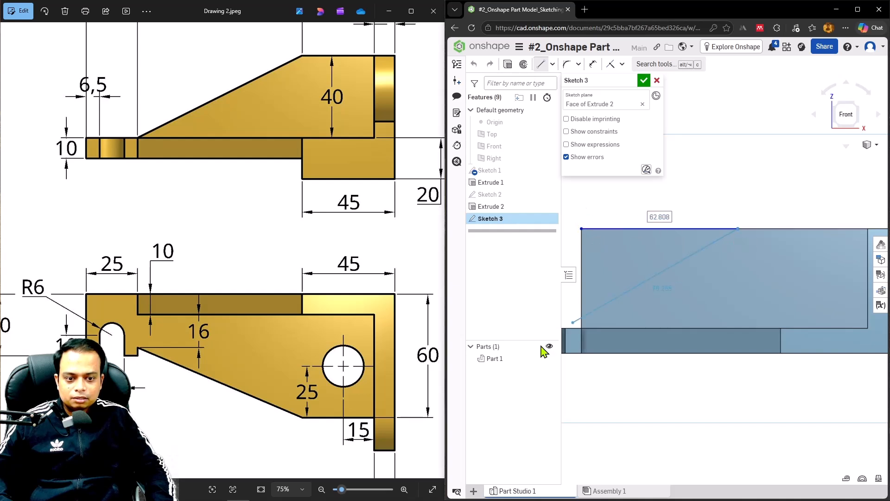
pyautogui.click(580, 328)
pyautogui.click(581, 229)
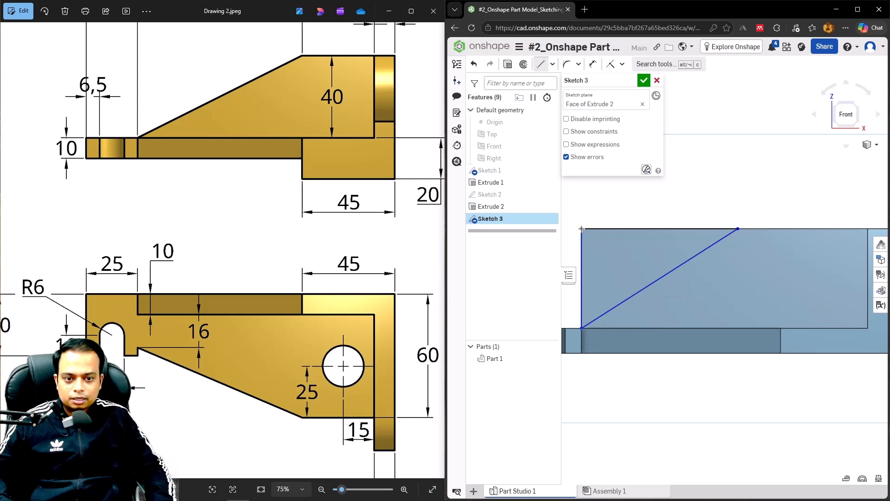
pyautogui.hotkey('shift', '7')
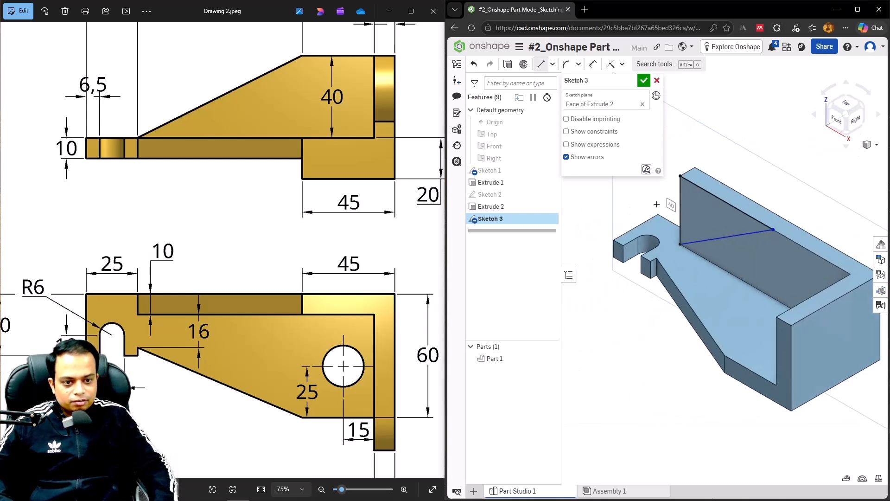
pyautogui.press('Escape')
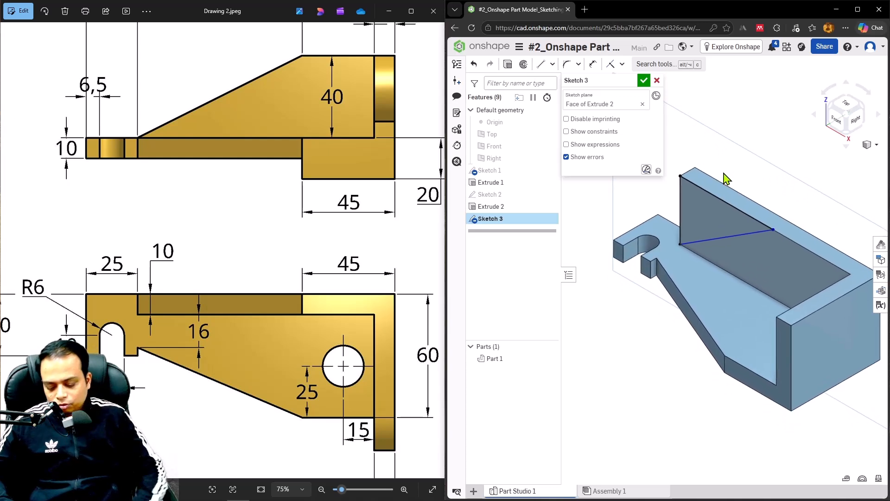
# Cut the triangular sketch region through all of the long wall with a Remove extrude.
pyautogui.hotkey('shift', 'e')
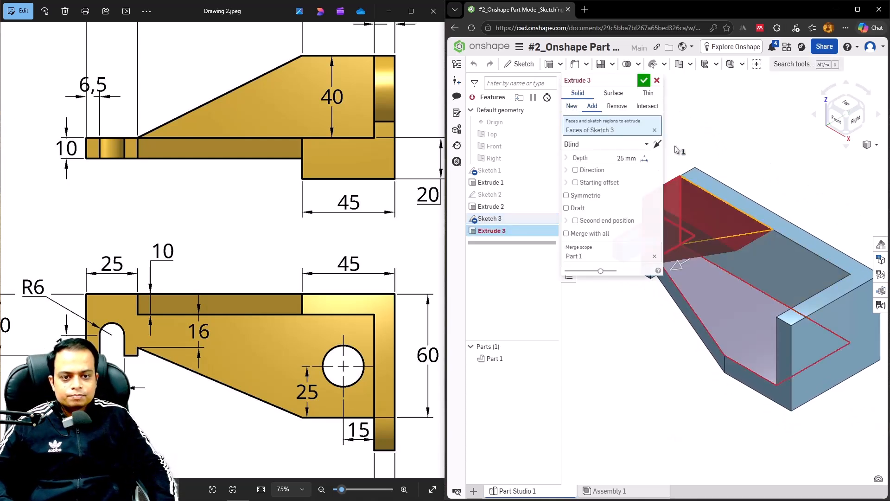
pyautogui.click(655, 130)
pyautogui.click(616, 106)
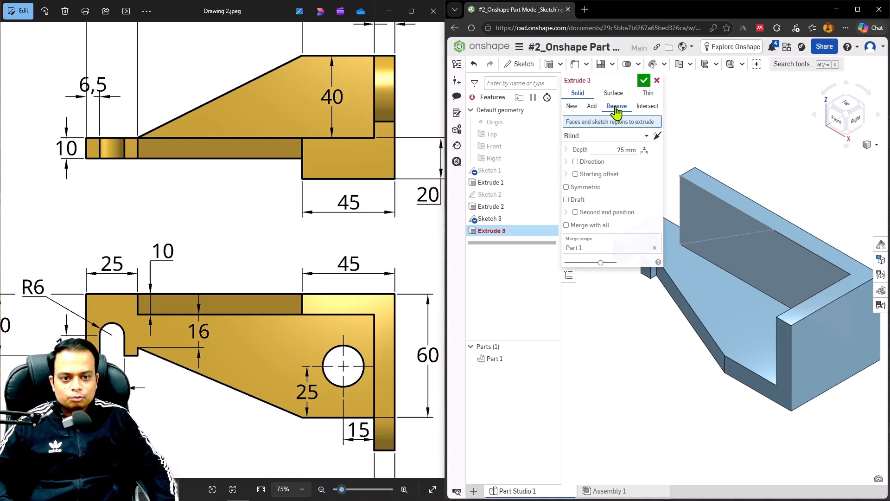
pyautogui.click(612, 148)
pyautogui.click(593, 211)
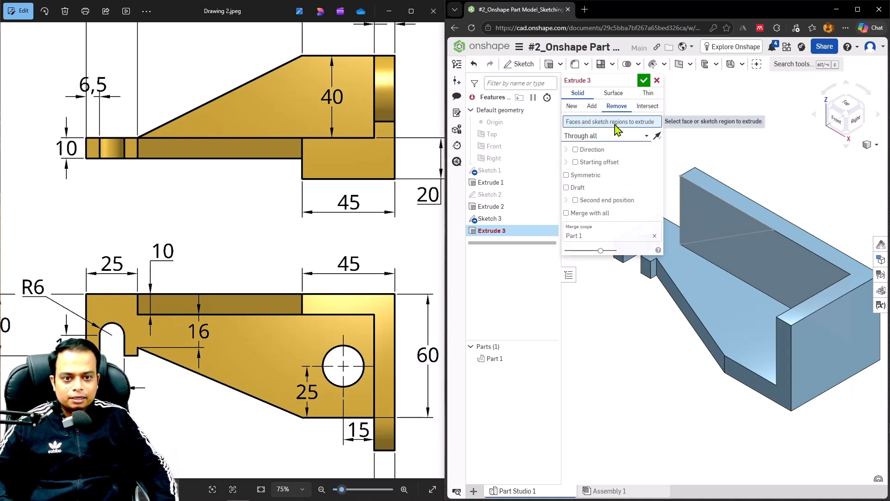
pyautogui.click(730, 226)
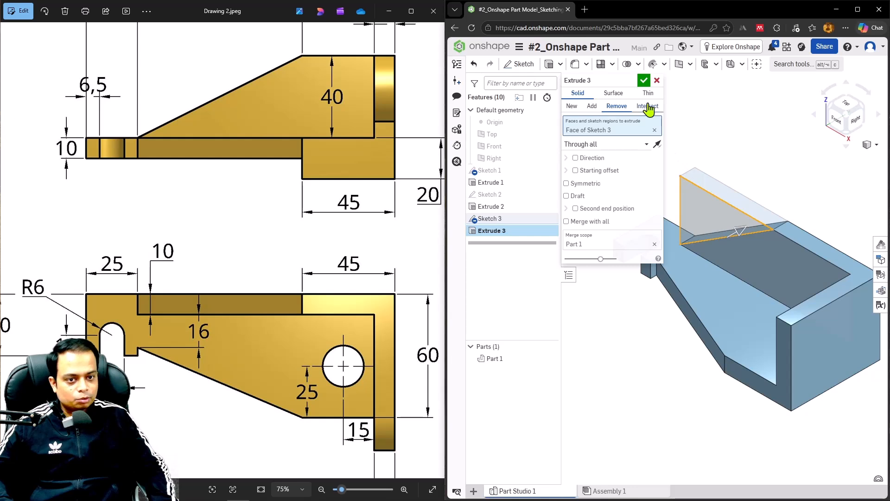
pyautogui.click(644, 81)
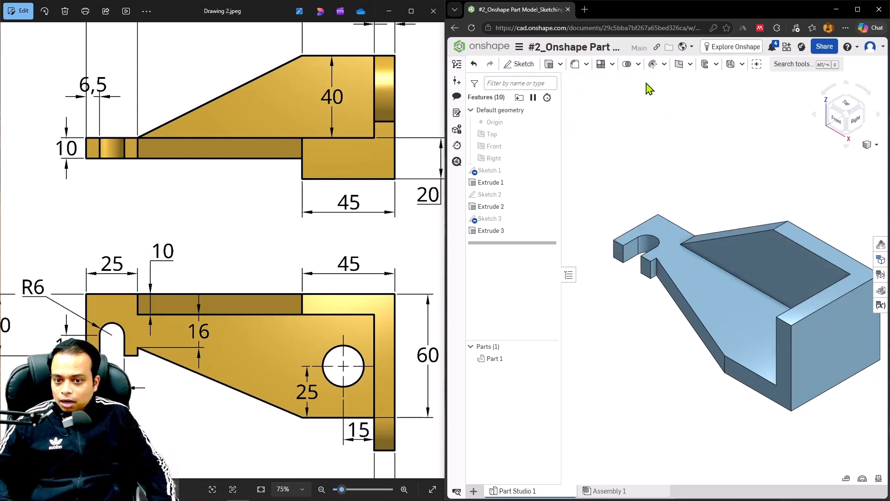
# Edit the triangle sketch and dimension its line along the wall's top edge to 80 mm, per the reference drawing.
pyautogui.moveTo(183, 197); pyautogui.dragTo(190, 291)
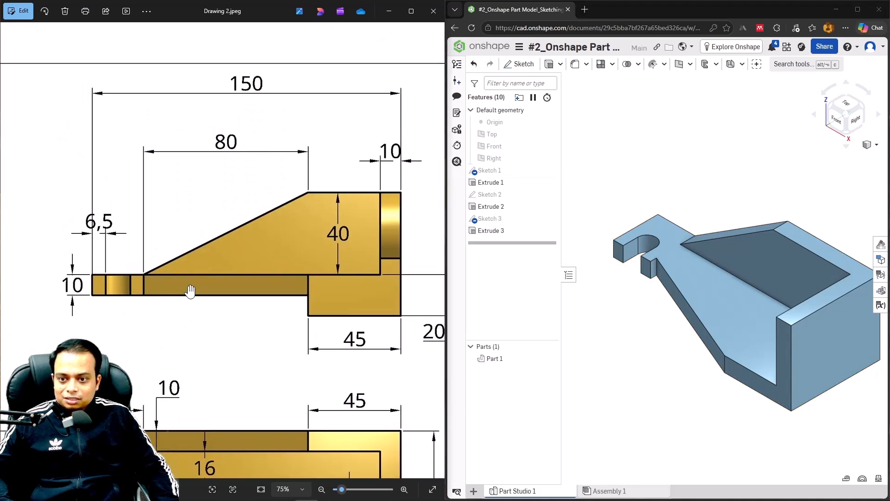
pyautogui.doubleClick(506, 222)
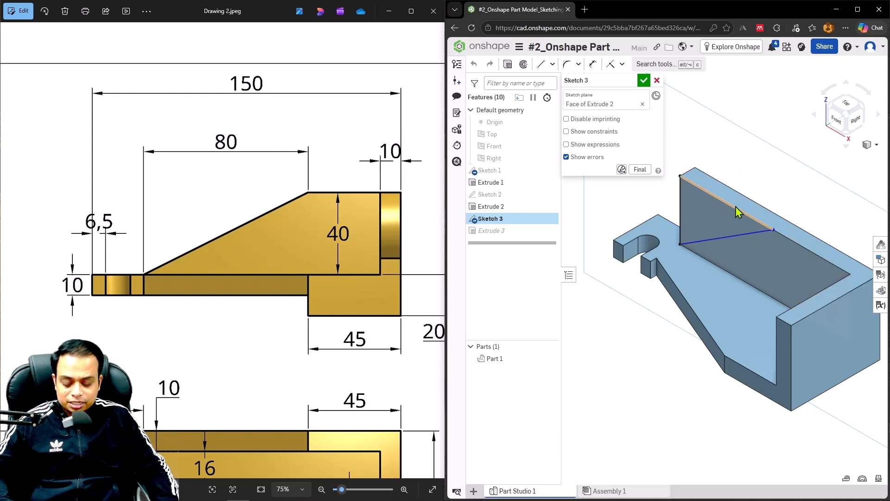
pyautogui.press('u')
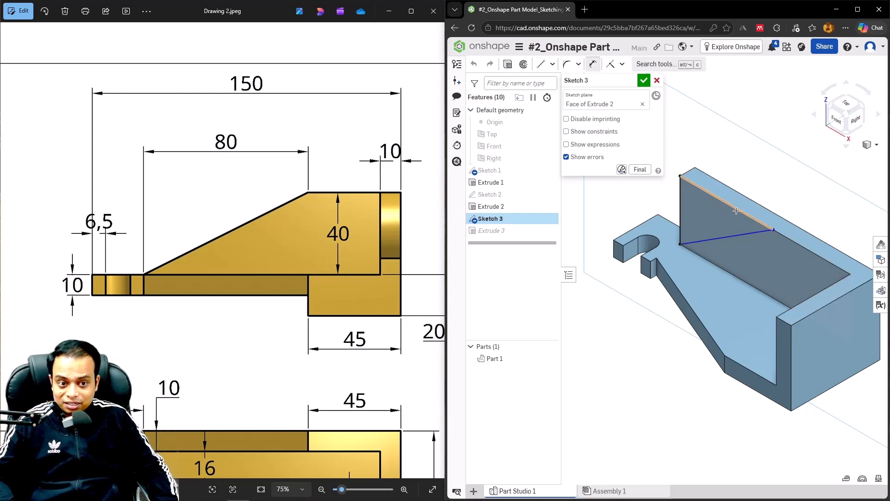
pyautogui.click(736, 211)
pyautogui.click(733, 163)
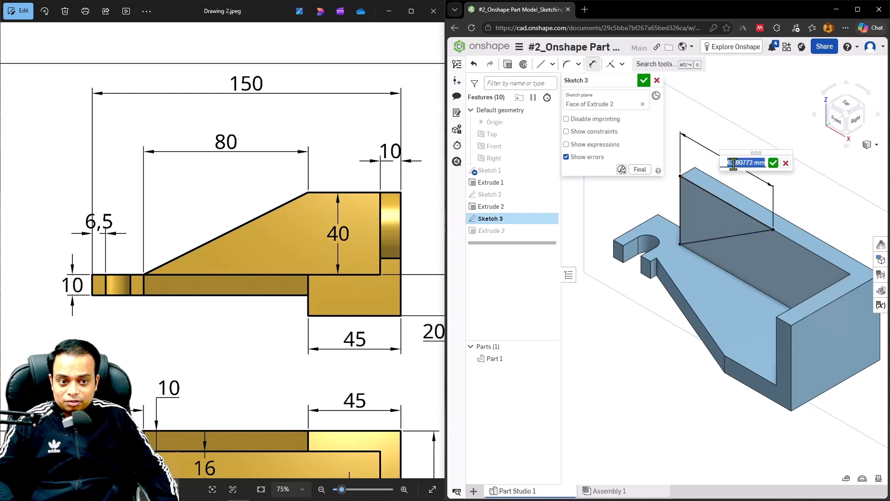
pyautogui.write('8')
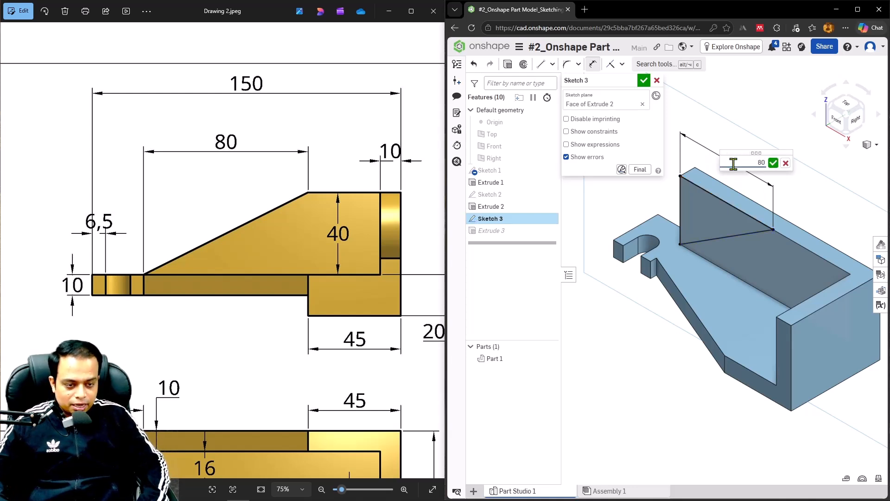
pyautogui.write('0')
pyautogui.press('Return')
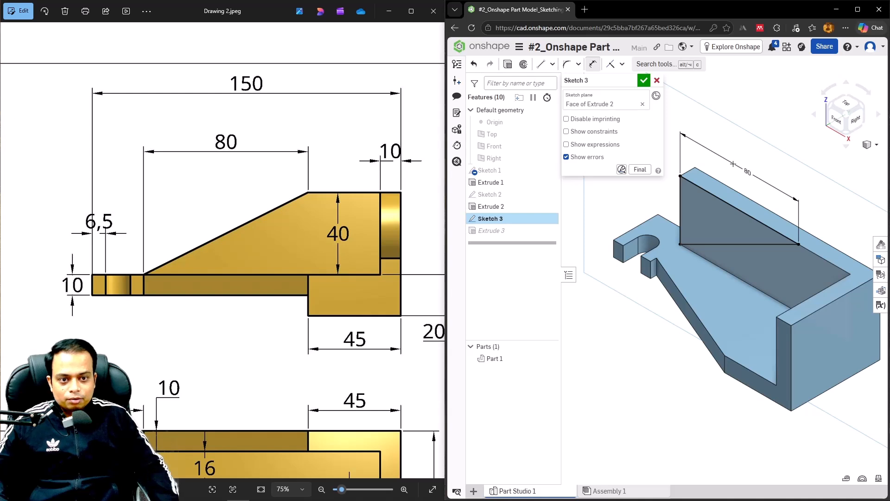
pyautogui.click(644, 81)
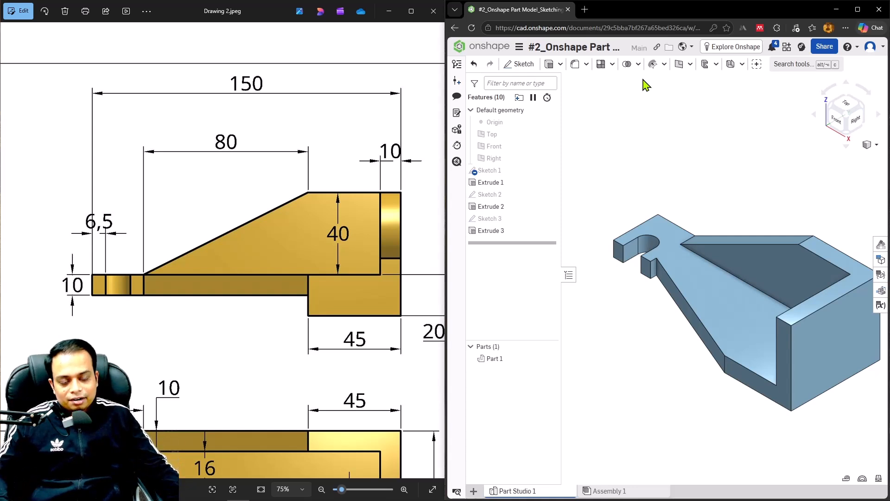
# Start a sketch on the base plate's top face and draw an 18 mm diameter circle at the walled end.
pyautogui.moveTo(738, 206); pyautogui.dragTo(713, 194, button='middle')
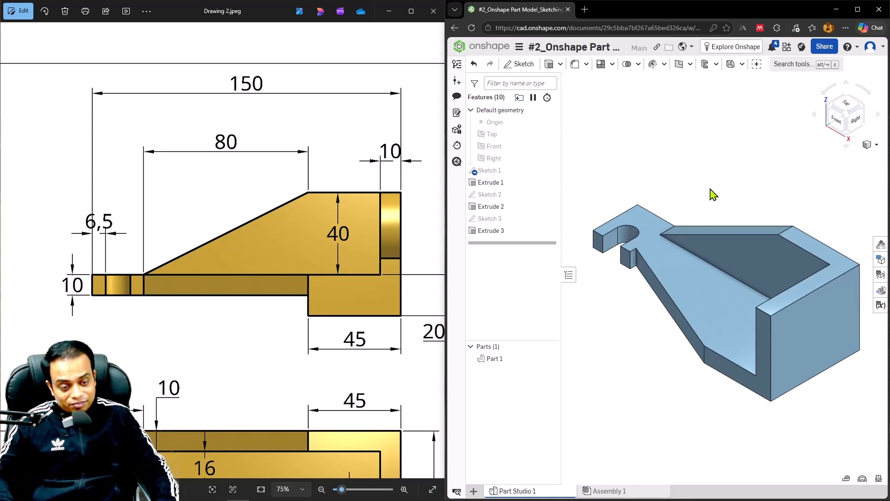
pyautogui.moveTo(724, 243); pyautogui.dragTo(733, 248, button='middle')
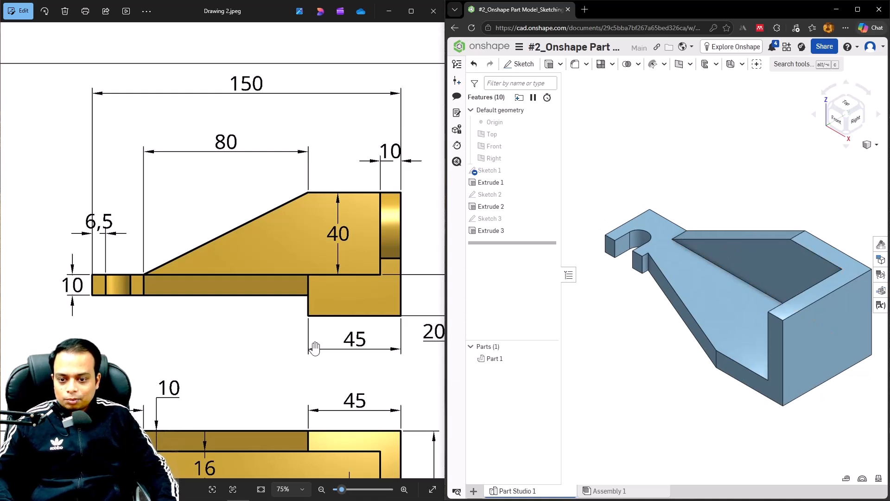
pyautogui.moveTo(314, 347); pyautogui.dragTo(301, 238)
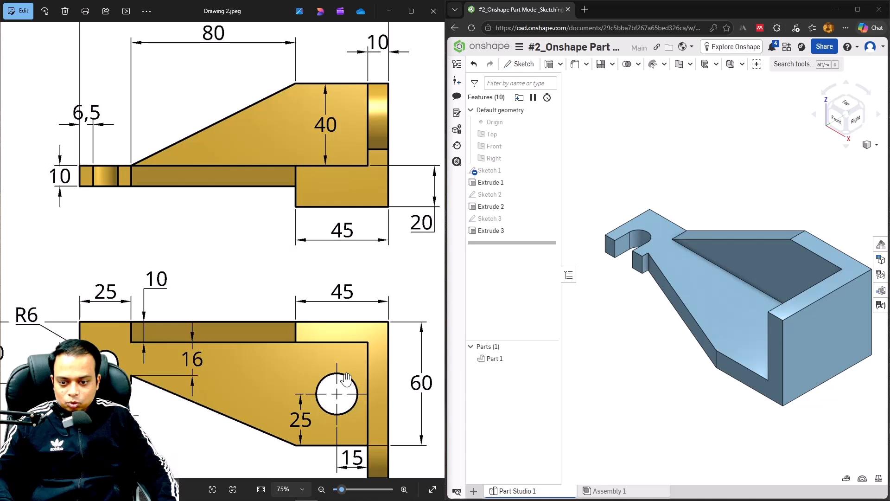
pyautogui.click(748, 332)
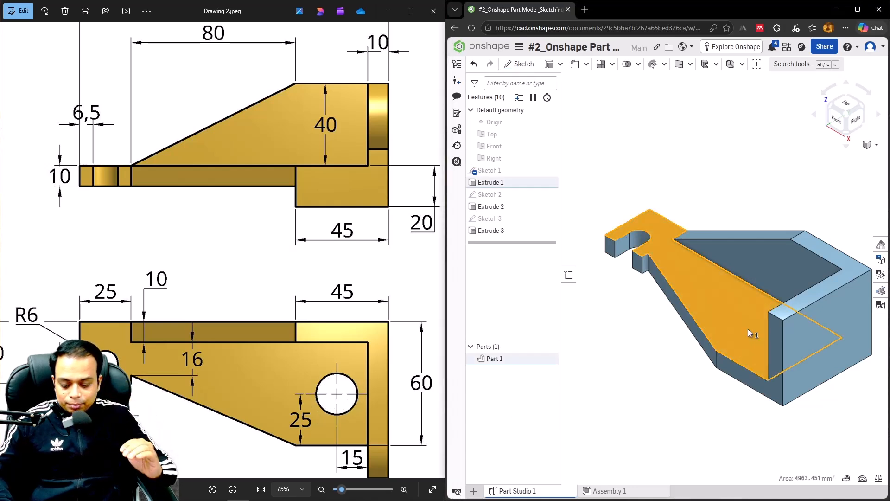
pyautogui.hotkey('shift', 's')
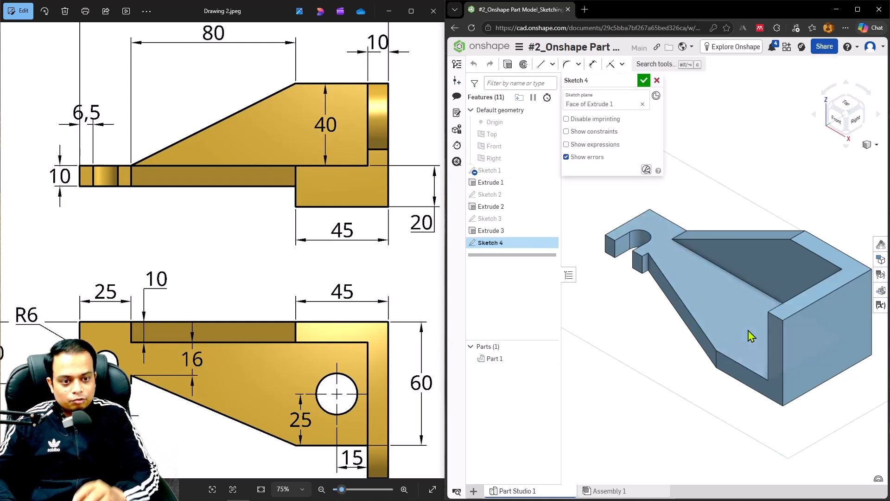
pyautogui.press('n')
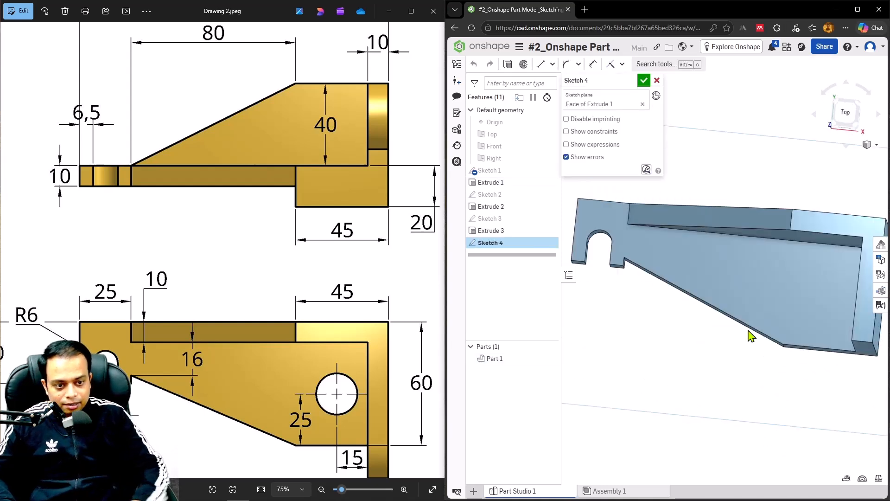
pyautogui.moveTo(841, 300); pyautogui.dragTo(711, 329, button='middle')
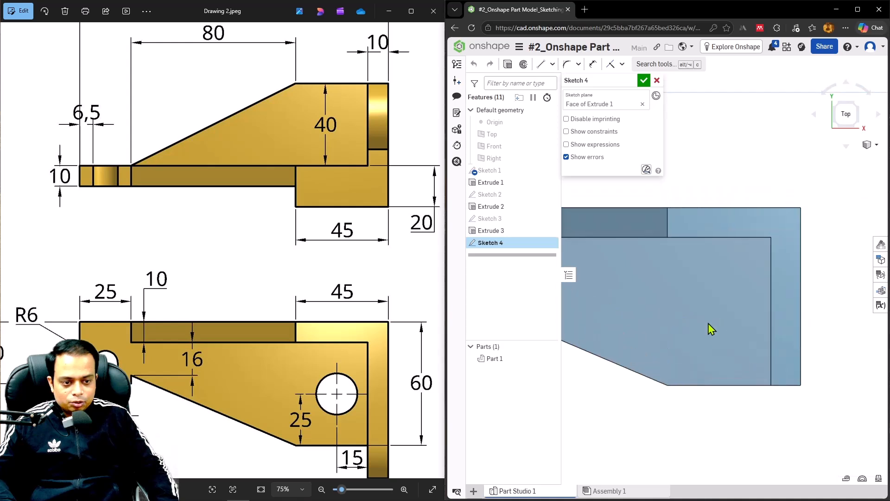
pyautogui.press('c')
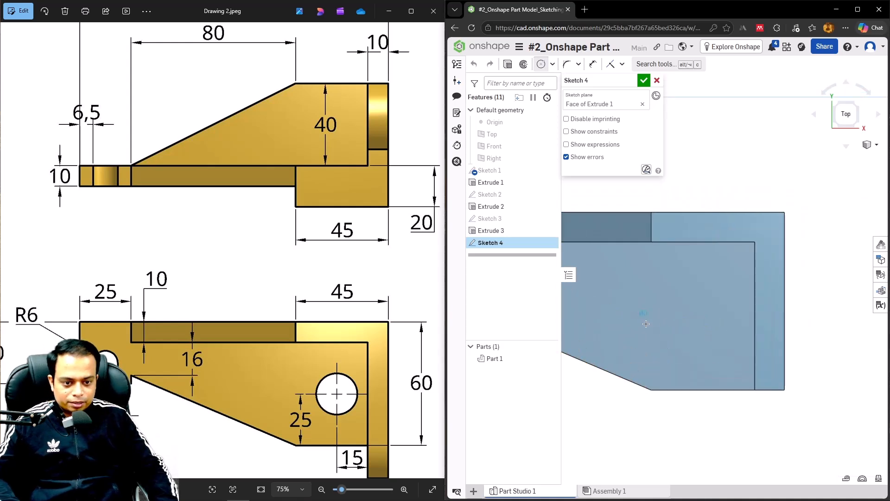
pyautogui.click(662, 344)
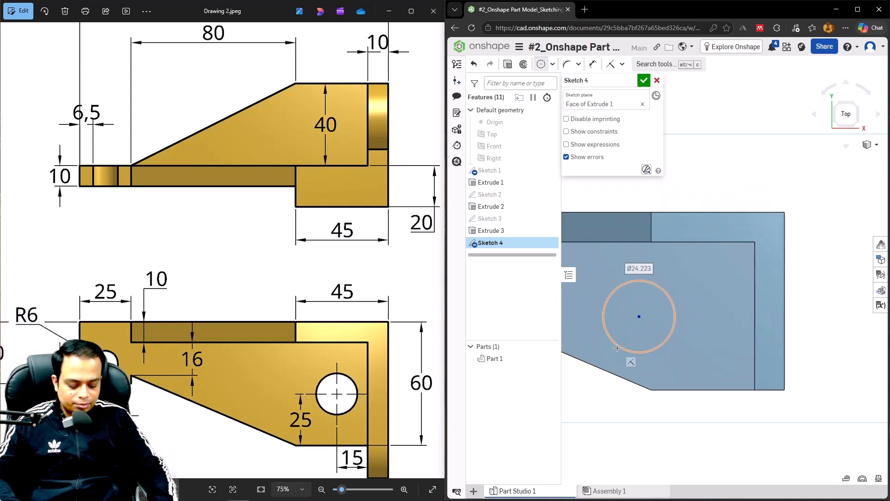
pyautogui.write('18')
pyautogui.press('Return')
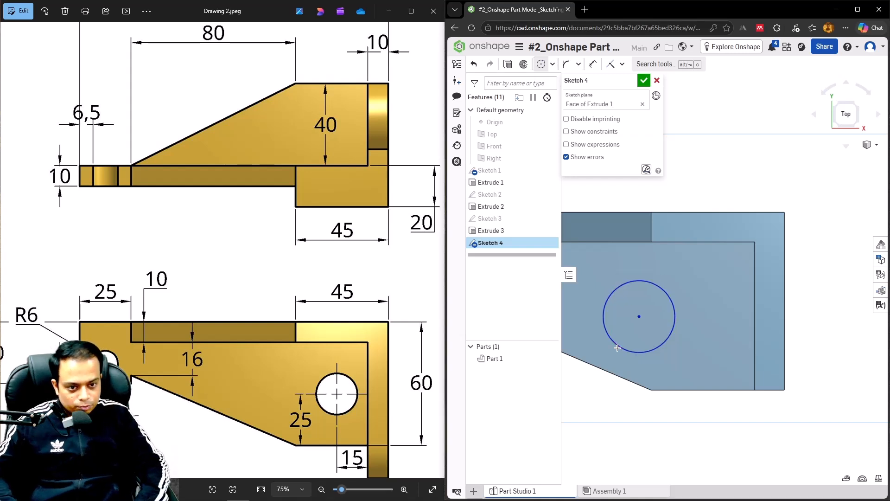
# Examine the reference drawing for the base plate hole's diameter and its distances from the plate edge and end wall.
pyautogui.scroll(-1, 416, 328)
pyautogui.moveTo(413, 302); pyautogui.dragTo(281, 295)
pyautogui.moveTo(345, 296); pyautogui.dragTo(301, 290)
pyautogui.scroll(-1, 301, 290)
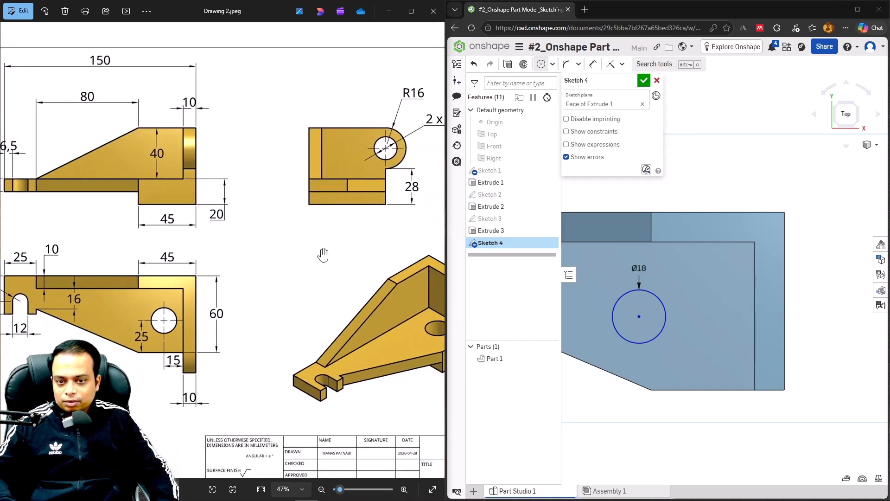
pyautogui.moveTo(322, 258); pyautogui.dragTo(246, 268)
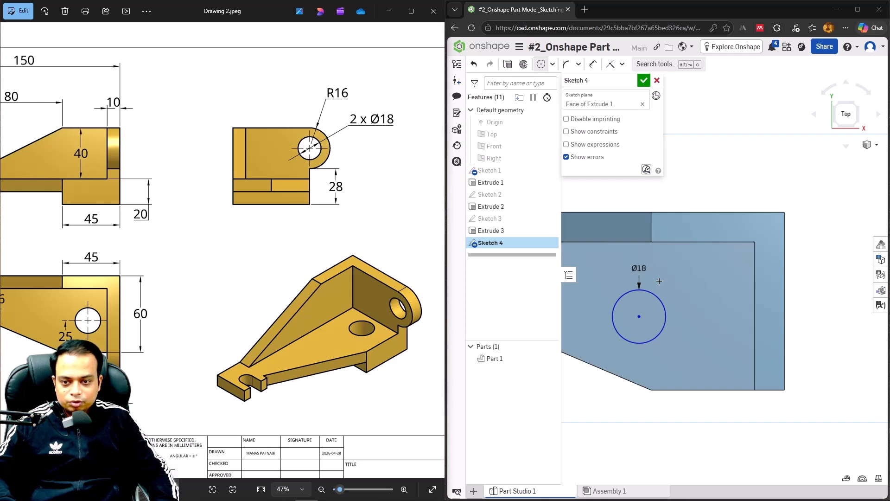
pyautogui.scroll(3, 96, 301)
pyautogui.moveTo(96, 301)
pyautogui.mouseDown()
pyautogui.moveTo(229, 282)
pyautogui.moveTo(280, 256)
pyautogui.mouseUp()
pyautogui.moveTo(266, 290); pyautogui.dragTo(289, 282)
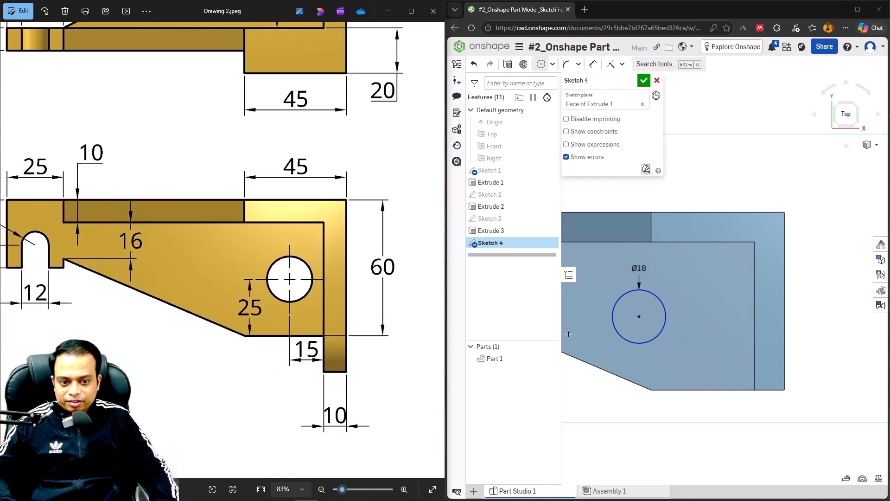
pyautogui.press('Escape')
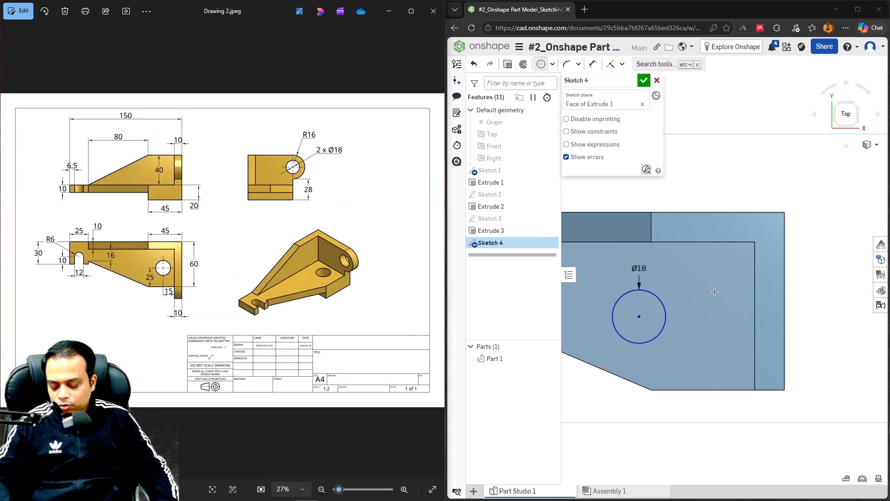
pyautogui.scroll(5, 135, 274)
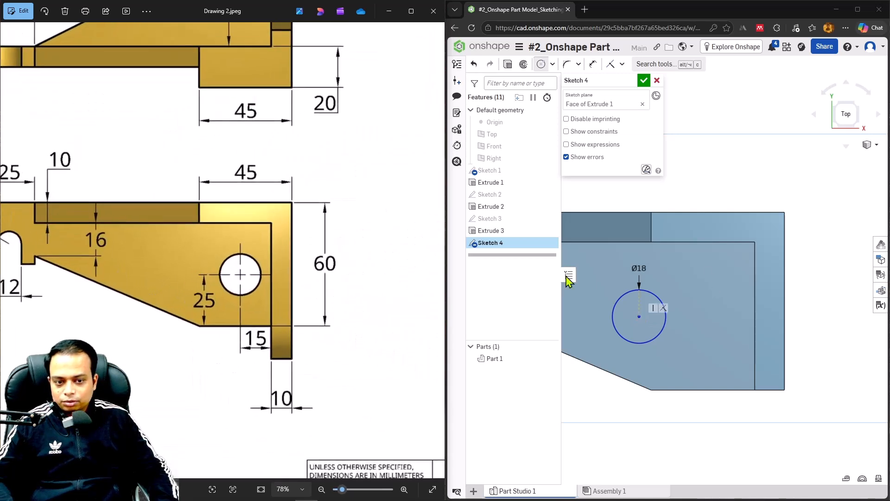
# Dimension the circle's center 25 mm from the plate's straight open edge and 15 mm from the end wall's inner face.
pyautogui.click(827, 280)
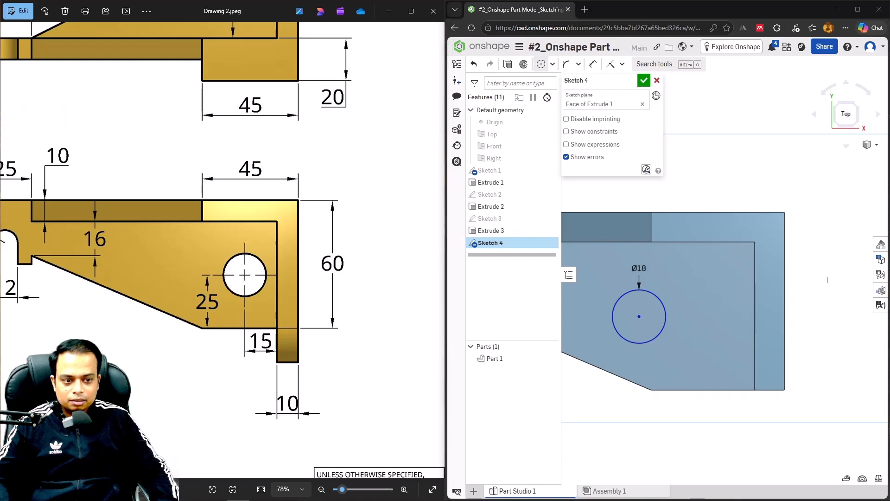
pyautogui.press('Escape')
pyautogui.press('l')
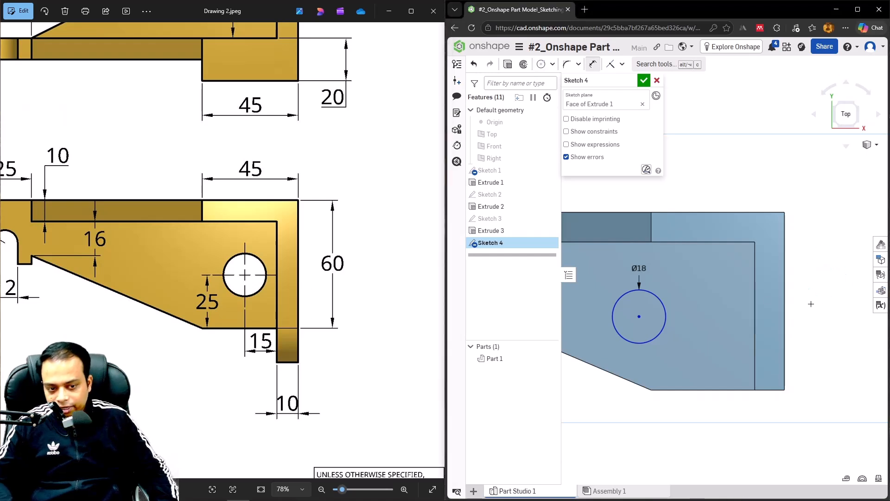
pyautogui.click(681, 389)
pyautogui.click(690, 353)
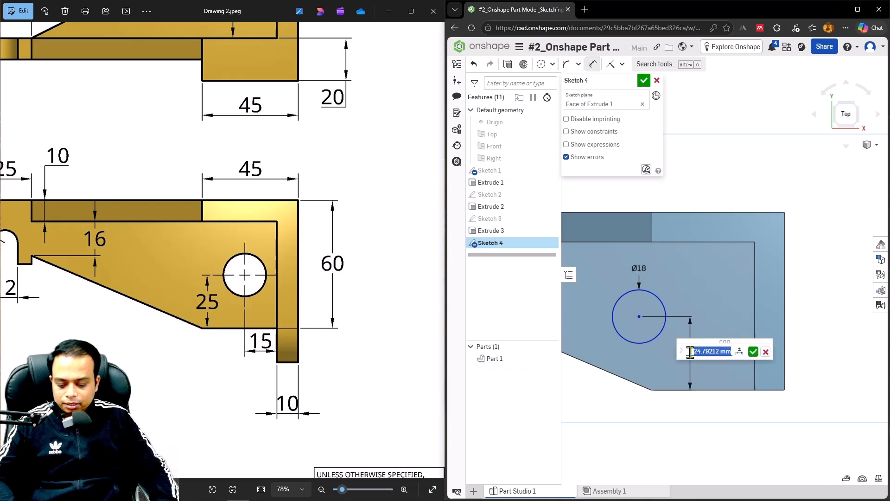
pyautogui.write('25')
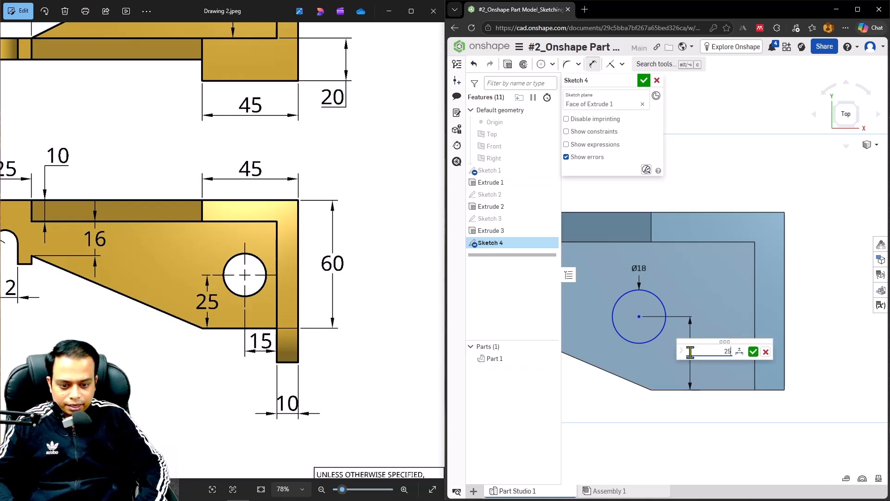
pyautogui.press('Return')
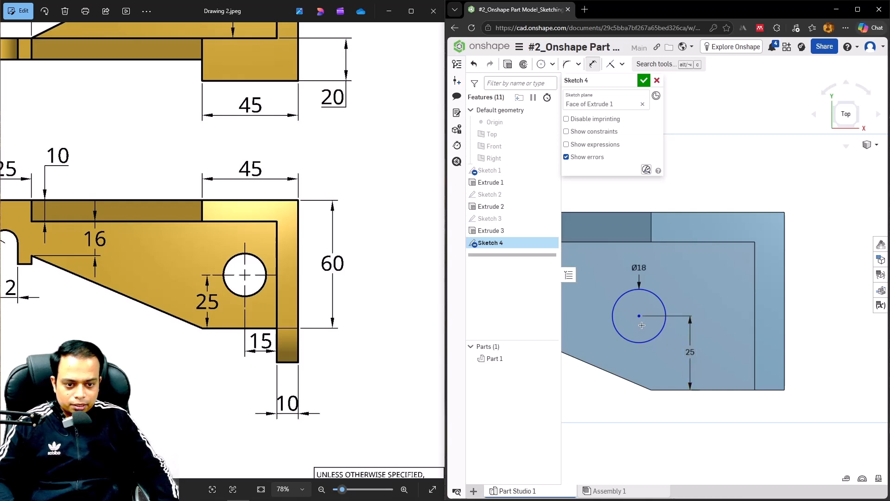
pyautogui.click(753, 314)
pyautogui.click(712, 300)
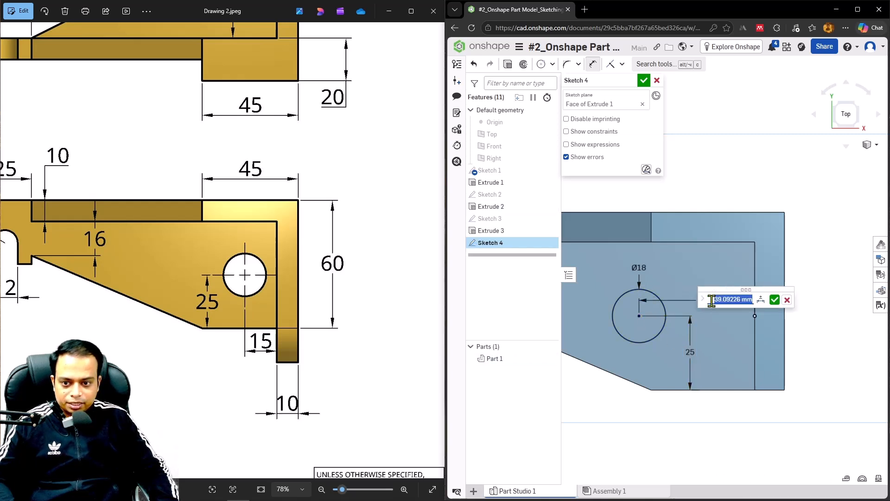
pyautogui.write('15')
pyautogui.press('Return')
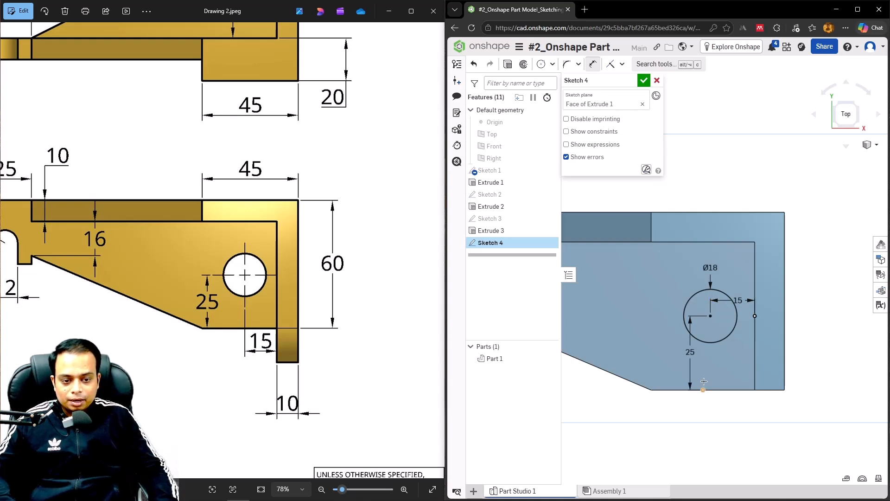
# Finish the hole sketch and start a new sketch on the underside of the base plate, viewed face-on.
pyautogui.moveTo(702, 388)
pyautogui.mouseDown(button='right')
pyautogui.moveTo(686, 355)
pyautogui.moveTo(688, 325)
pyautogui.moveTo(704, 356)
pyautogui.mouseUp(button='right')
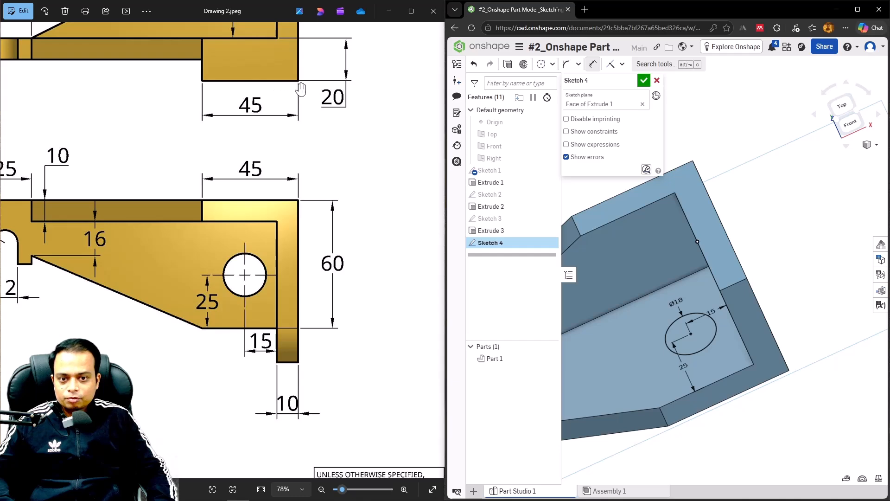
pyautogui.moveTo(704, 314); pyautogui.dragTo(772, 268, button='middle')
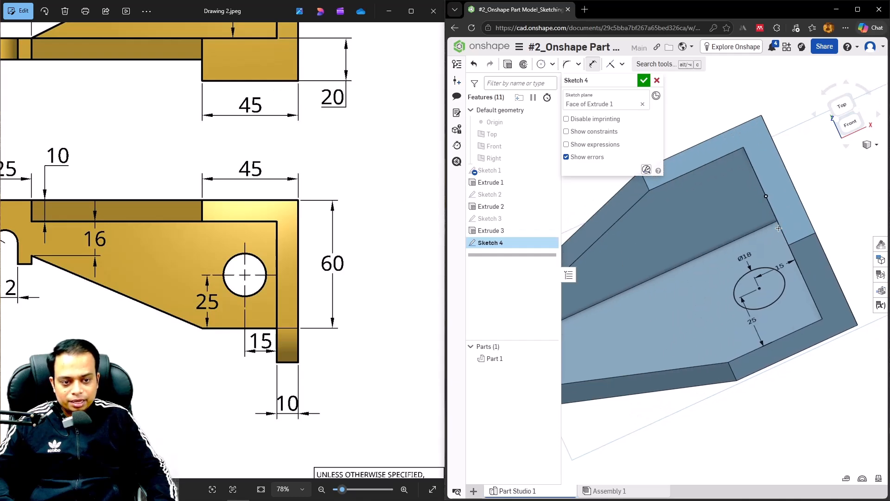
pyautogui.moveTo(704, 322)
pyautogui.mouseDown(button='right')
pyautogui.moveTo(693, 316)
pyautogui.moveTo(731, 310)
pyautogui.mouseUp(button='right')
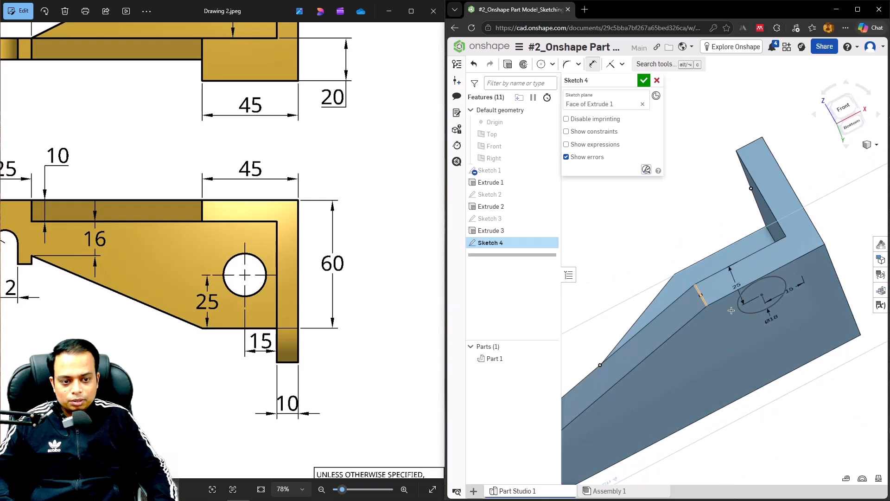
pyautogui.click(644, 82)
pyautogui.click(801, 310)
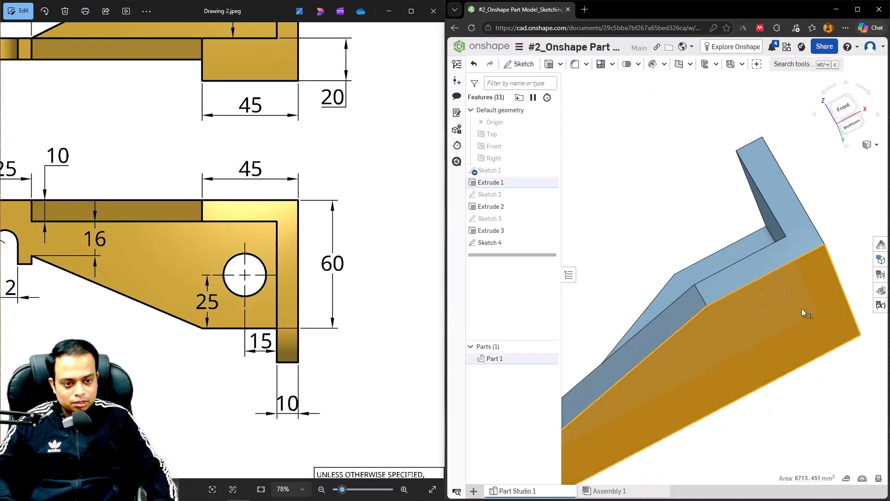
pyautogui.hotkey('shift', 's')
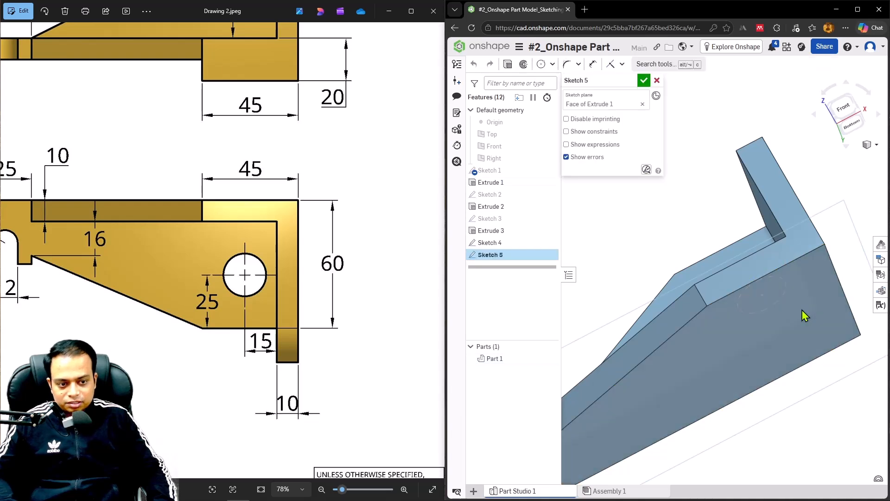
pyautogui.press('n')
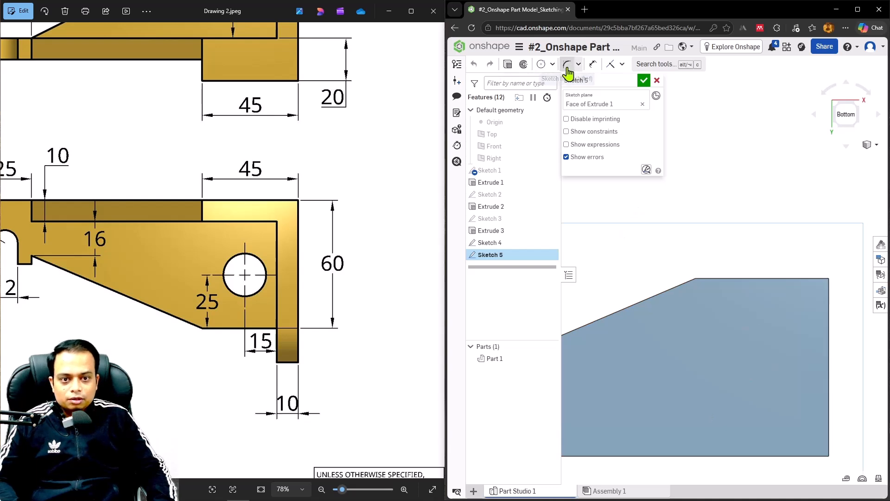
pyautogui.click(541, 64)
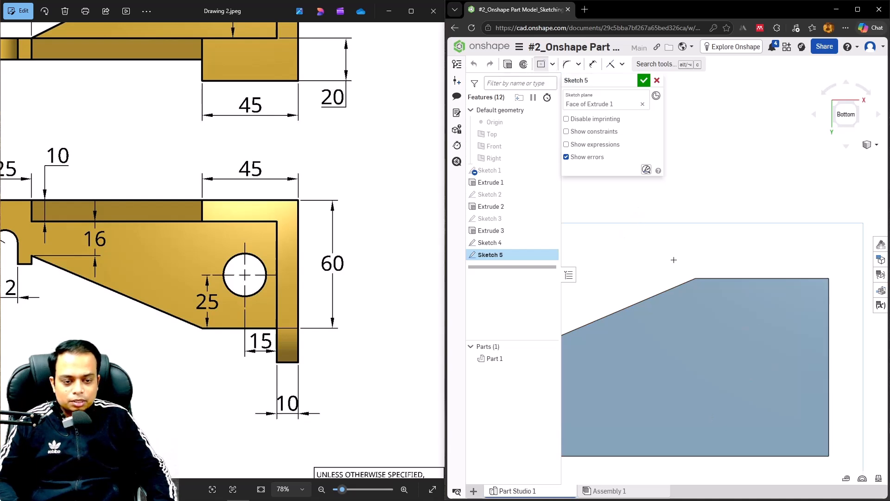
pyautogui.click(696, 279)
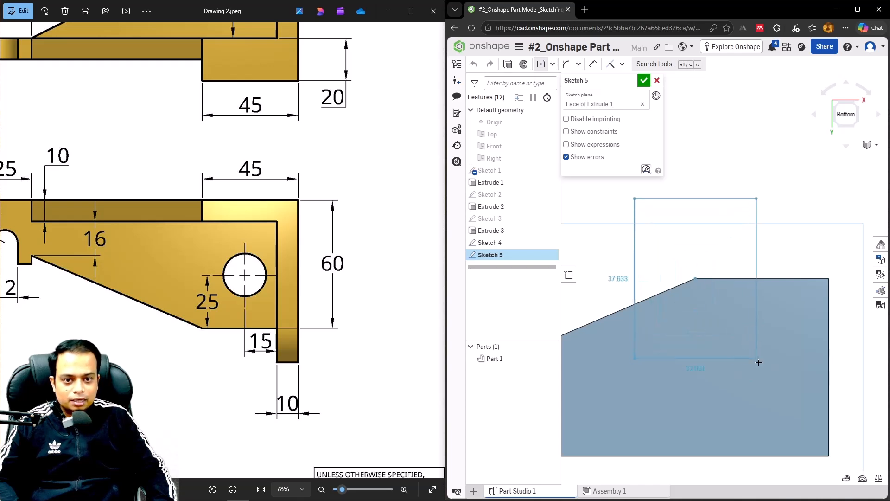
pyautogui.press('Escape')
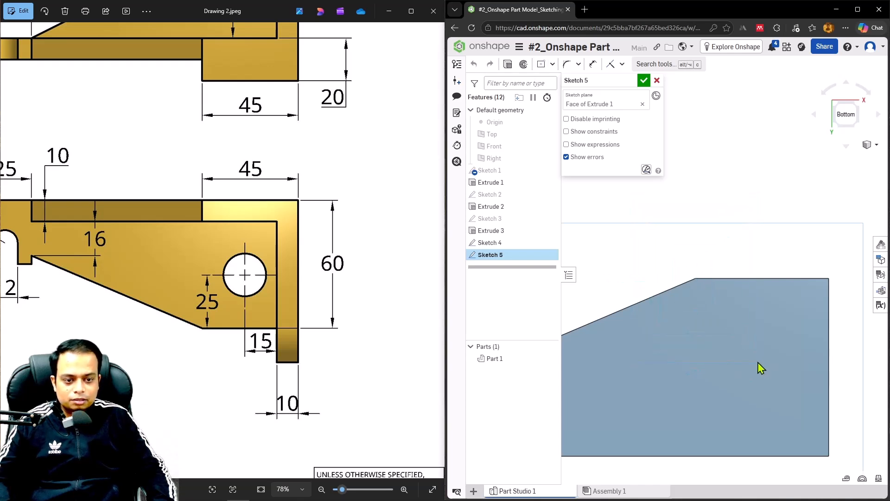
# Sketch a 45 mm wide corner rectangle on the underside, from the sloped edge's end vertex to the diagonally opposite outer corner.
pyautogui.click(552, 64)
pyautogui.click(556, 112)
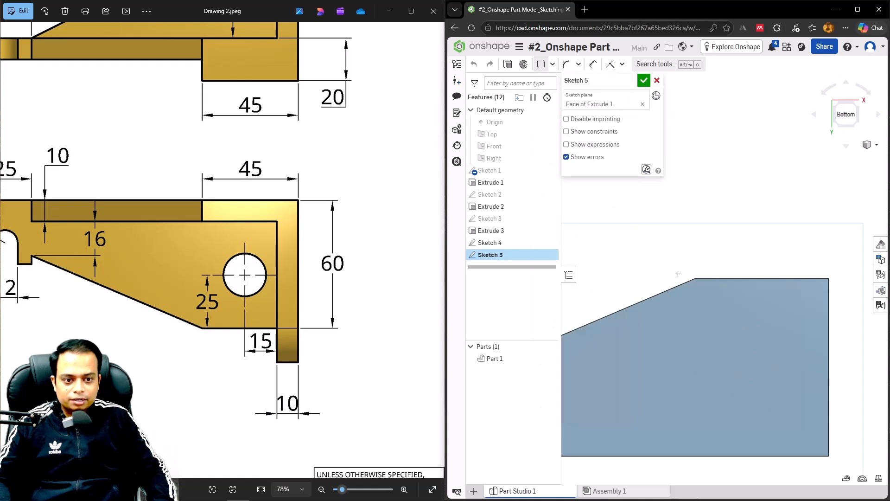
pyautogui.click(695, 278)
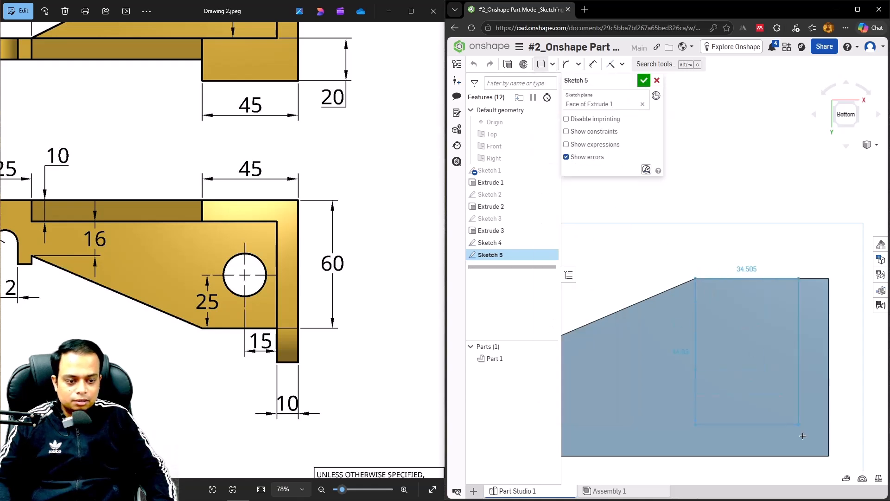
pyautogui.click(827, 455)
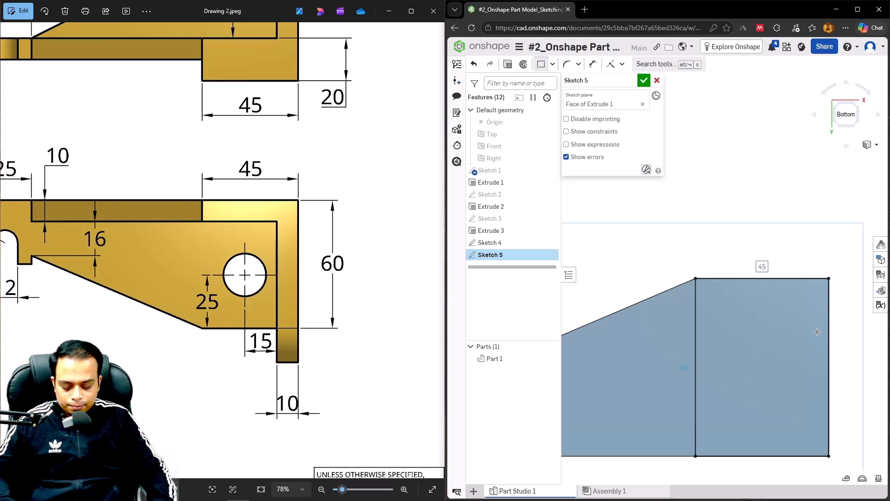
pyautogui.hotkey('shift', '7')
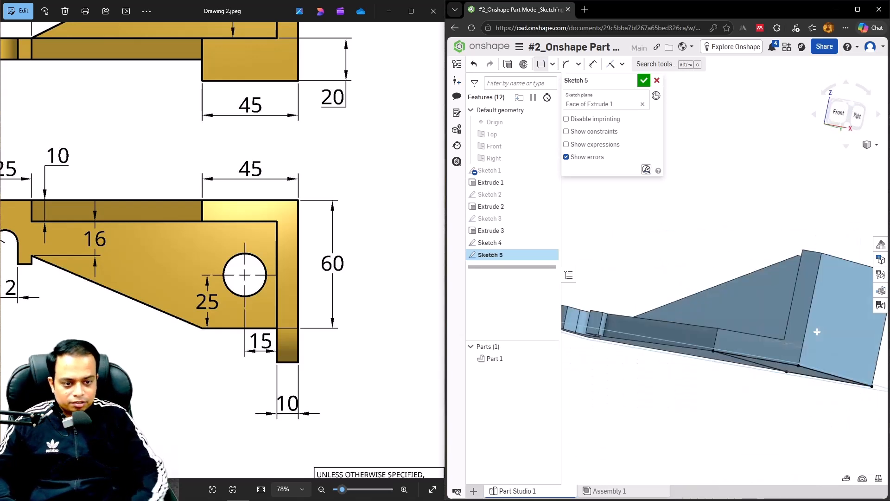
# Extrude the 45 mm wide rectangle 10 mm downward from the base plate's underside, adding it to the part.
pyautogui.moveTo(819, 364); pyautogui.dragTo(778, 281, button='right')
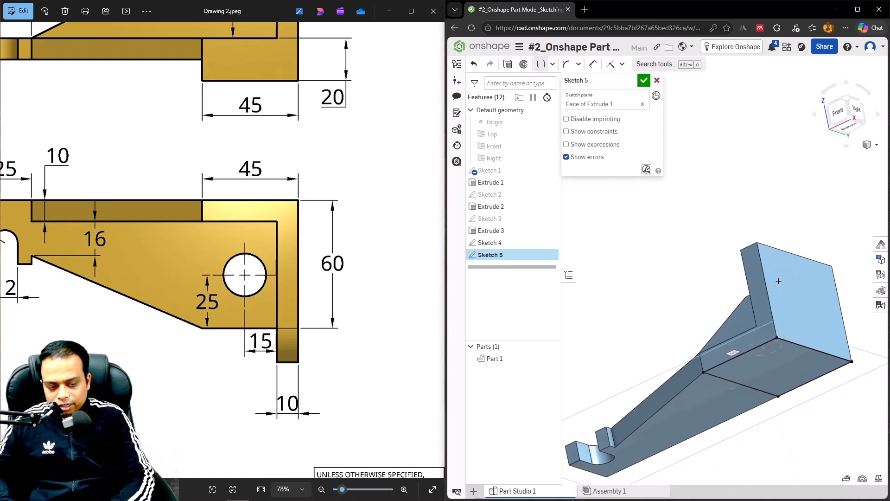
pyautogui.hotkey('shift', 'e')
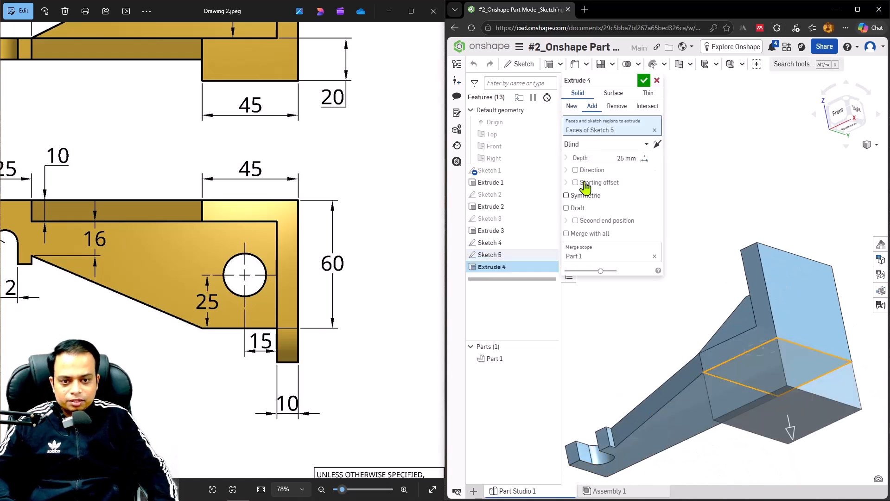
pyautogui.click(612, 159)
pyautogui.write('10')
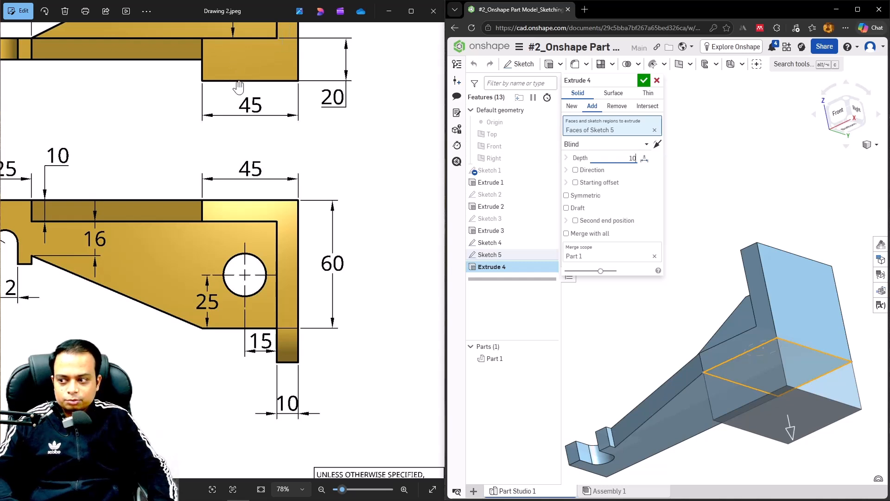
pyautogui.press('Return')
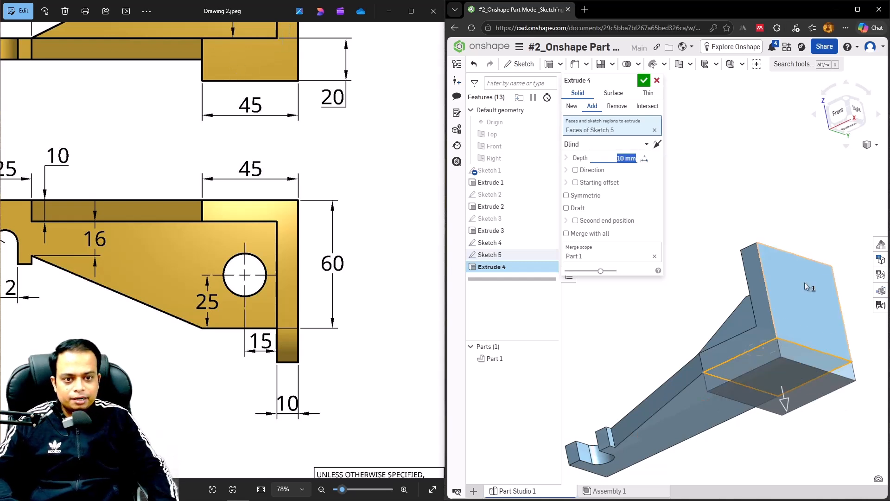
pyautogui.click(644, 82)
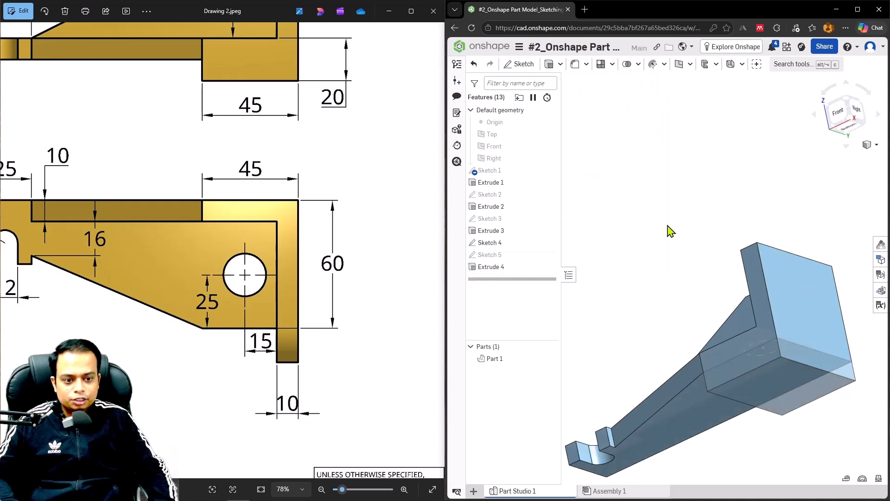
# Extrude the 18 mm circle on the base plate as a through-all removal to cut the hole.
pyautogui.moveTo(667, 246); pyautogui.dragTo(712, 323, button='right')
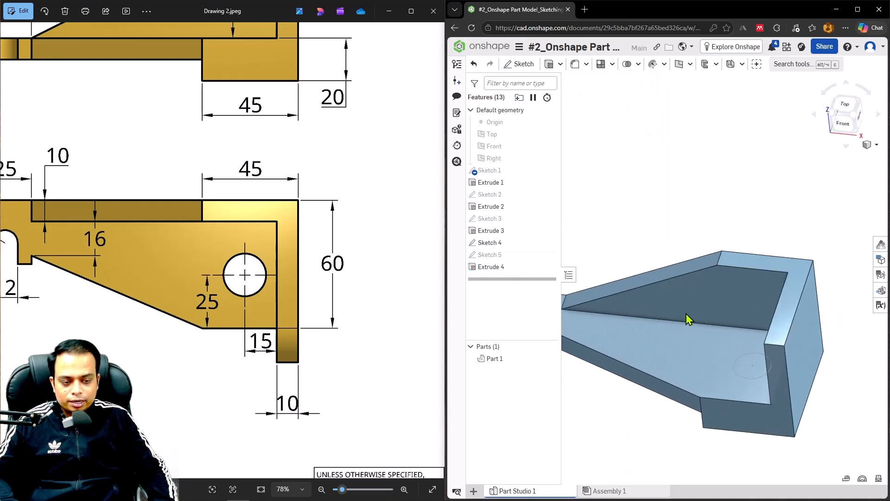
pyautogui.scroll(3, 728, 372)
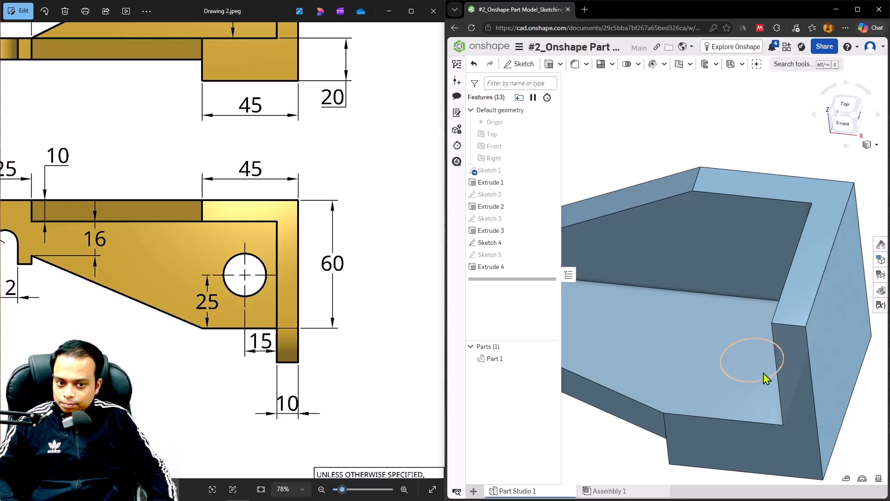
pyautogui.click(741, 344)
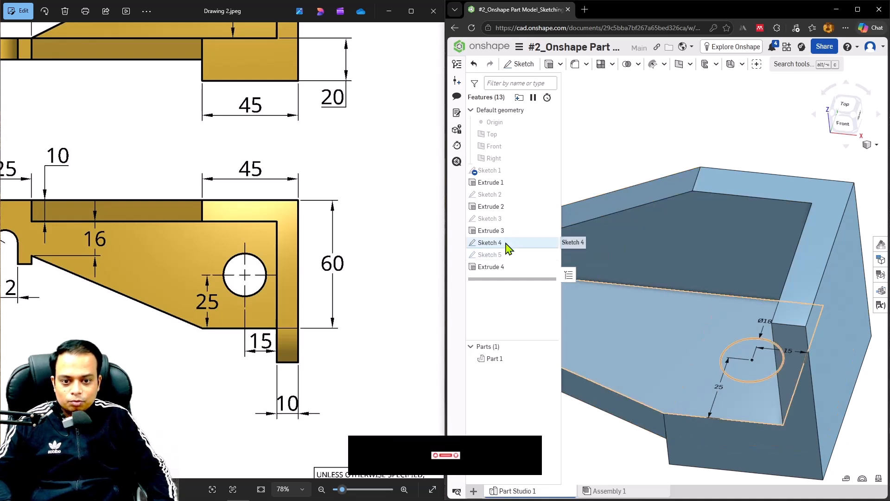
pyautogui.doubleClick(491, 244)
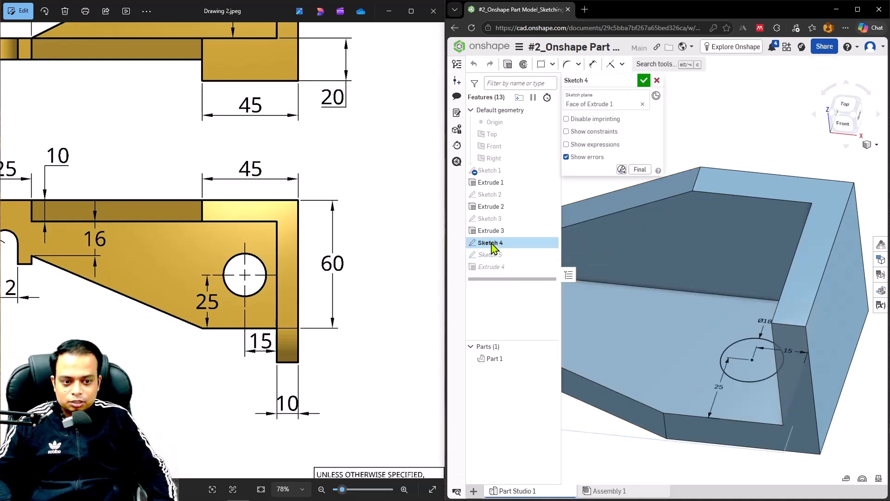
pyautogui.click(644, 82)
pyautogui.moveTo(642, 216); pyautogui.dragTo(672, 201, button='middle')
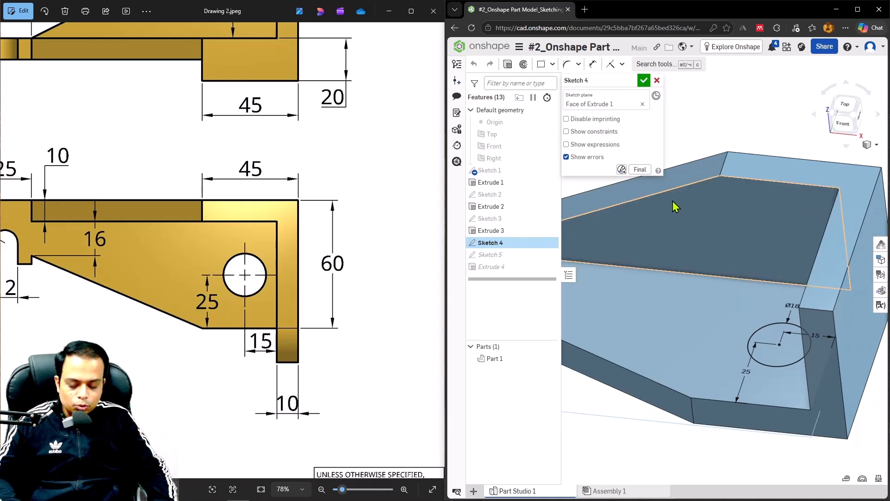
pyautogui.hotkey('shift', 'e')
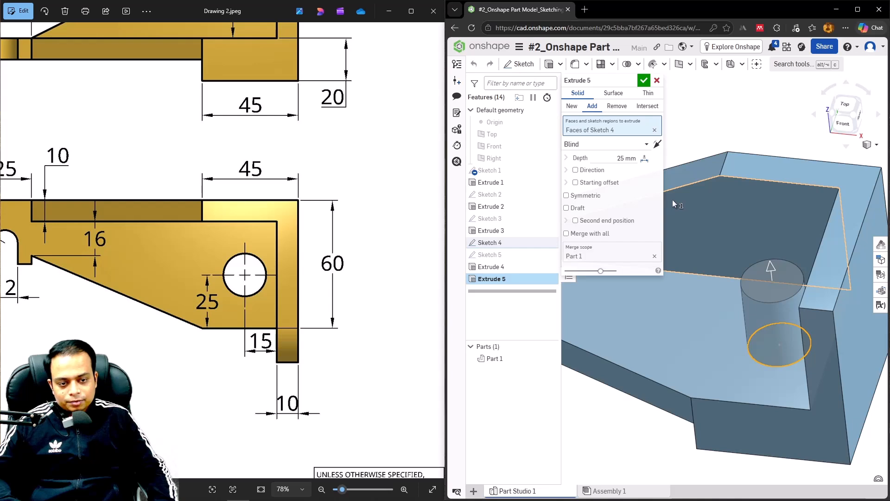
pyautogui.click(617, 107)
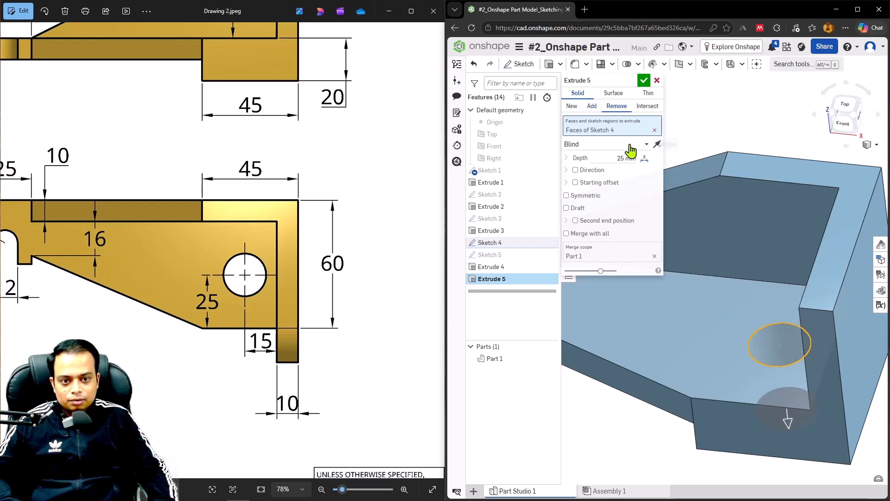
pyautogui.click(630, 144)
pyautogui.click(583, 218)
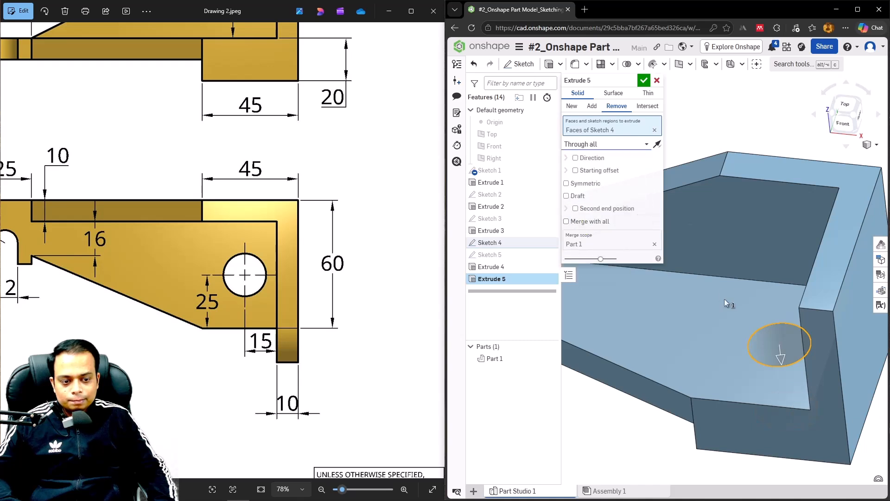
pyautogui.moveTo(764, 316)
pyautogui.mouseDown(button='right')
pyautogui.moveTo(768, 335)
pyautogui.moveTo(770, 325)
pyautogui.mouseUp(button='right')
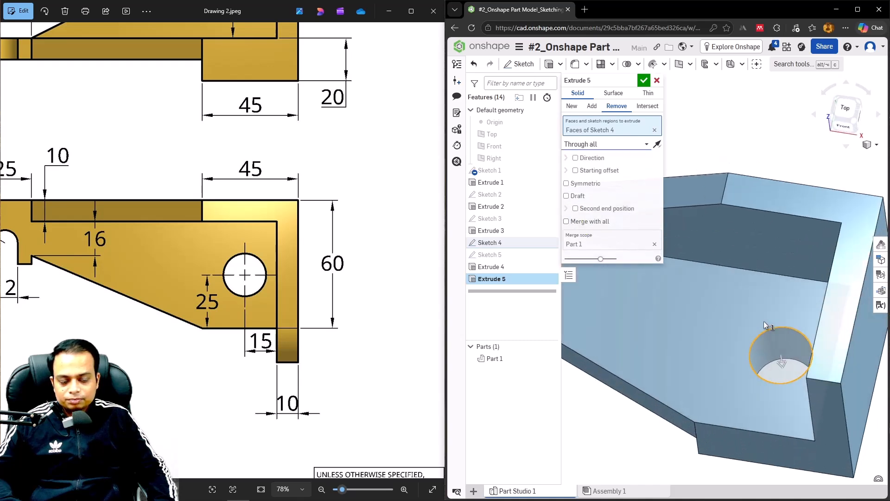
pyautogui.click(643, 80)
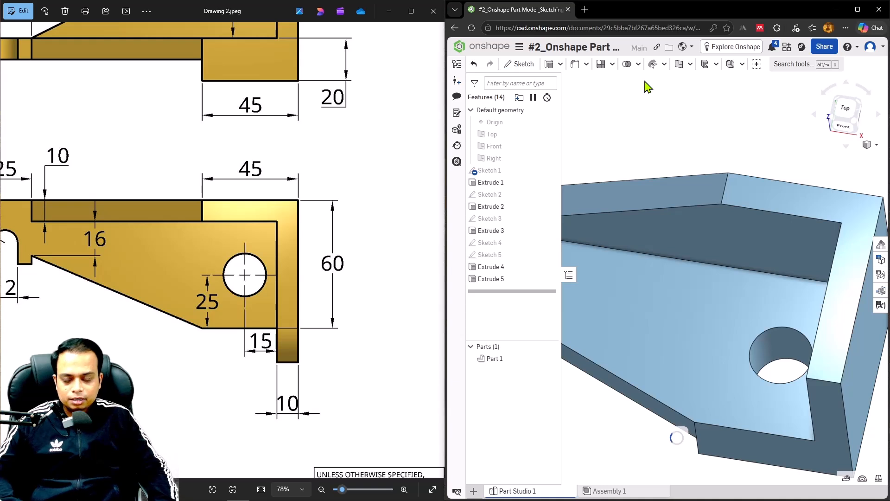
# Examine the drawing's side view of the rounded end wall and compare it with the model's front and left views.
pyautogui.moveTo(242, 133)
pyautogui.mouseDown()
pyautogui.moveTo(222, 242)
pyautogui.moveTo(183, 244)
pyautogui.mouseUp()
pyautogui.moveTo(267, 236); pyautogui.dragTo(156, 243)
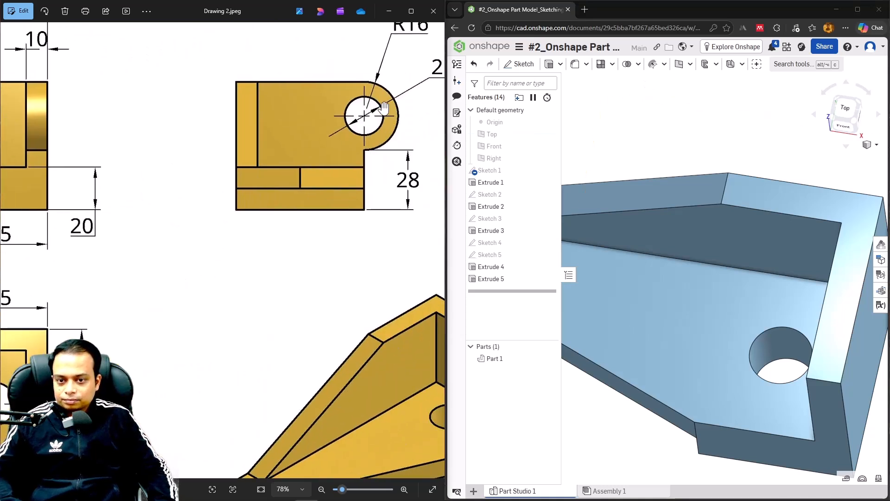
pyautogui.moveTo(767, 281); pyautogui.dragTo(785, 265, button='right')
pyautogui.moveTo(733, 258); pyautogui.dragTo(603, 308, button='middle')
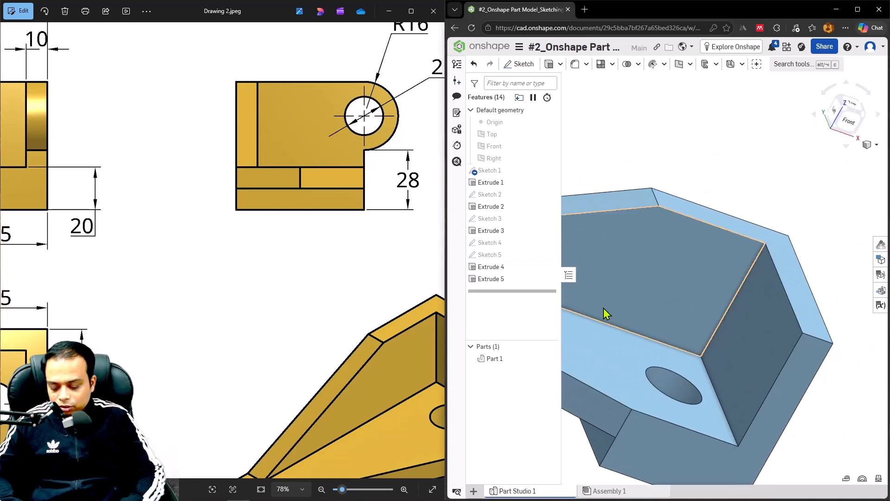
pyautogui.hotkey('shift', '1')
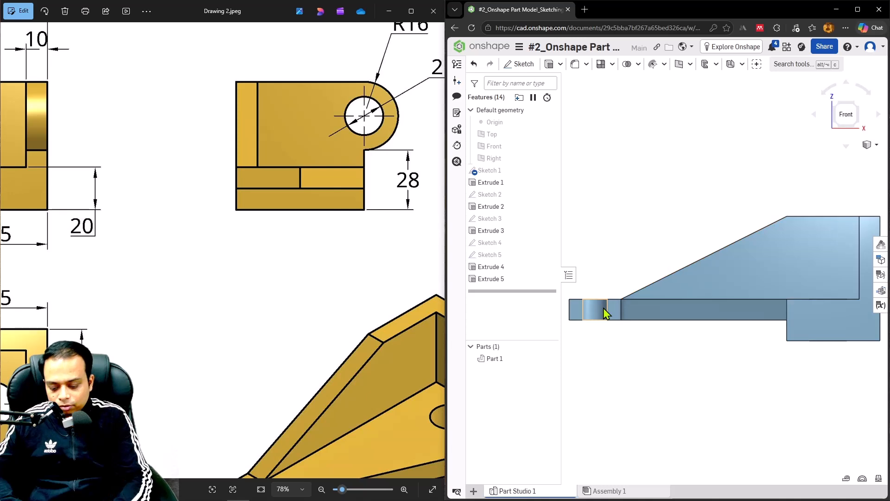
pyautogui.hotkey('shift', '3')
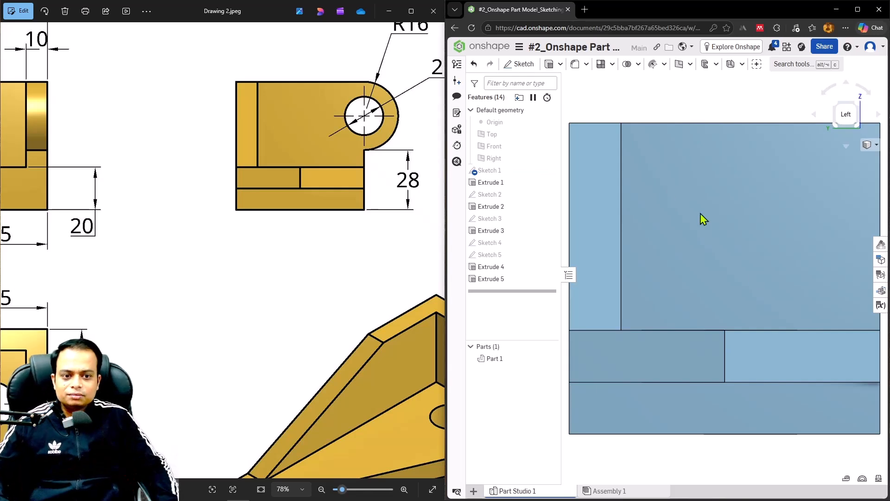
pyautogui.moveTo(752, 274); pyautogui.dragTo(692, 303, button='middle')
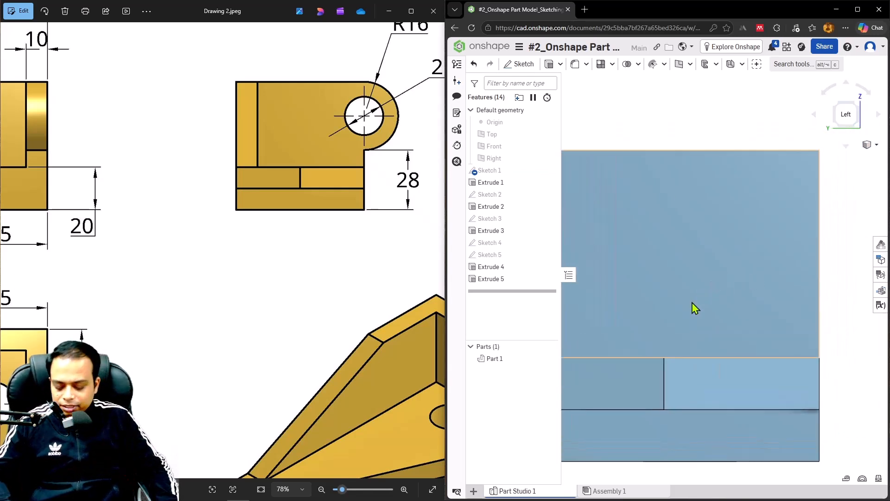
pyautogui.click(674, 255)
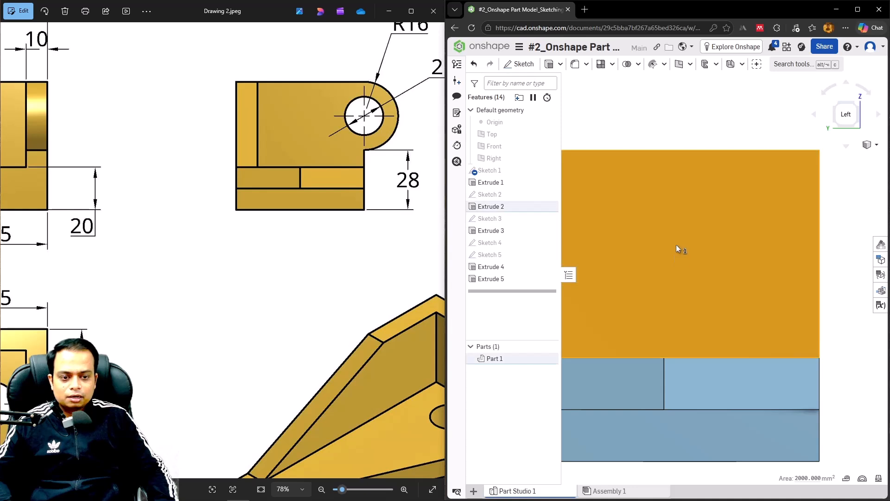
pyautogui.click(676, 245)
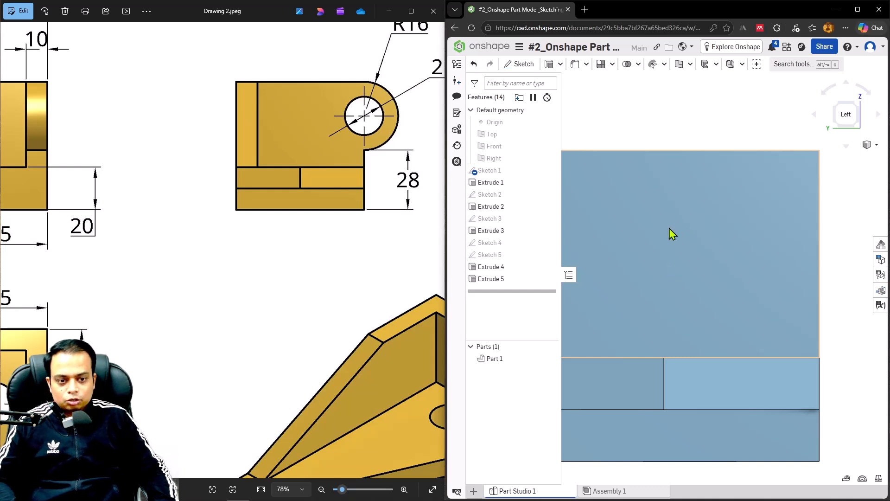
pyautogui.scroll(-4, 672, 200)
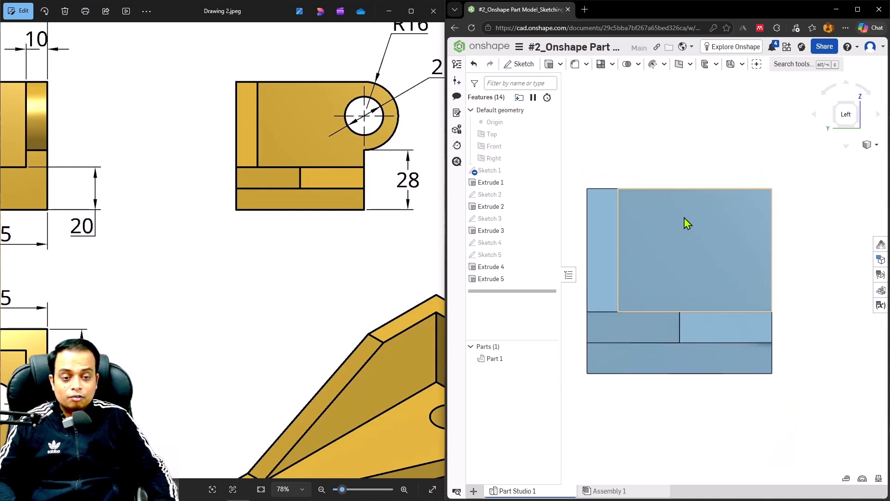
pyautogui.scroll(4, 684, 218)
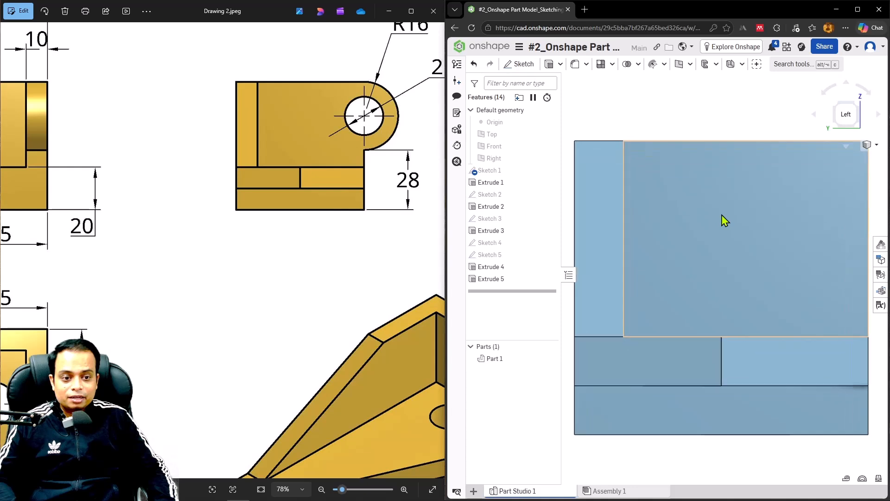
pyautogui.scroll(1, 721, 218)
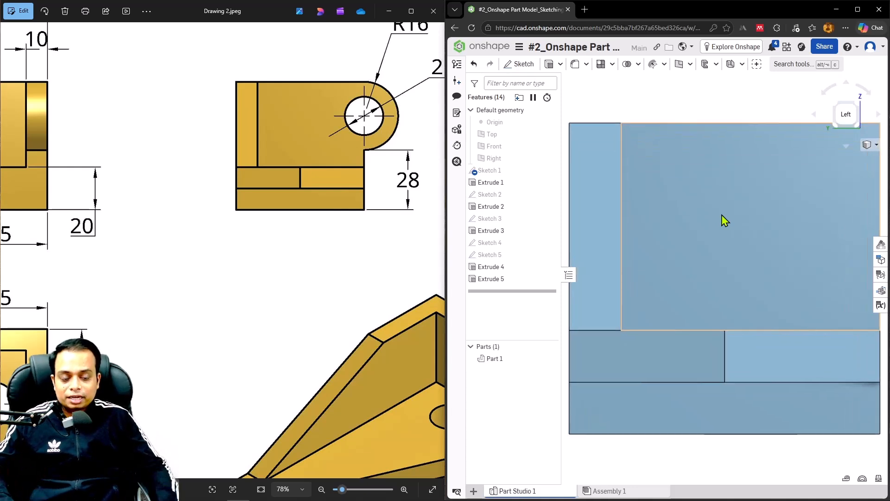
pyautogui.moveTo(721, 215); pyautogui.dragTo(703, 237, button='right')
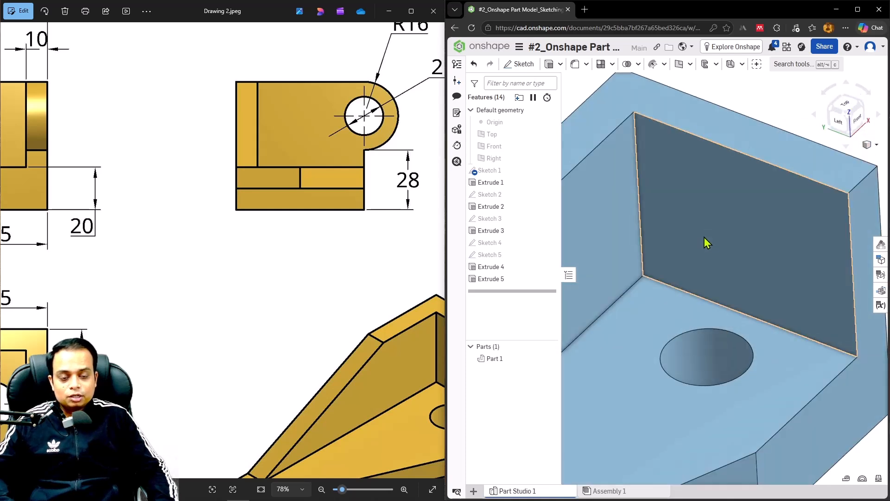
# Start a sketch on the end wall's inner face and draw an 18 mm diameter circle on it.
pyautogui.click(736, 217)
pyautogui.hotkey('shift', 's')
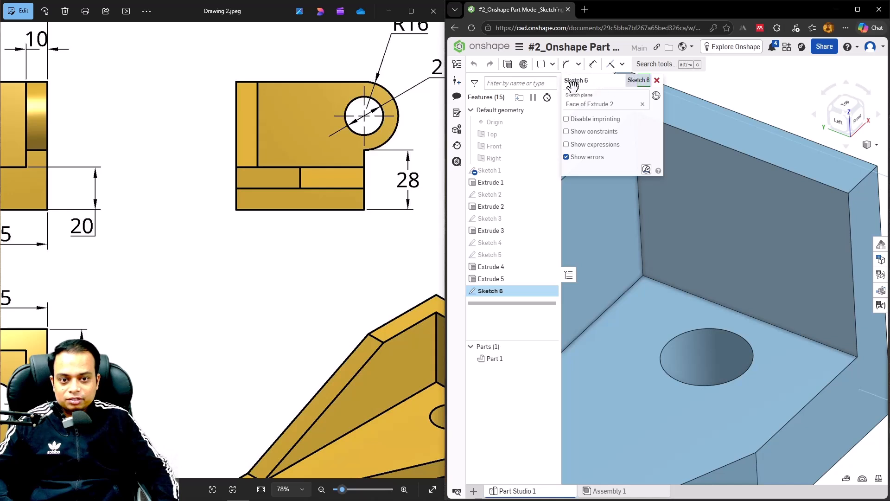
pyautogui.scroll(-5, 769, 246)
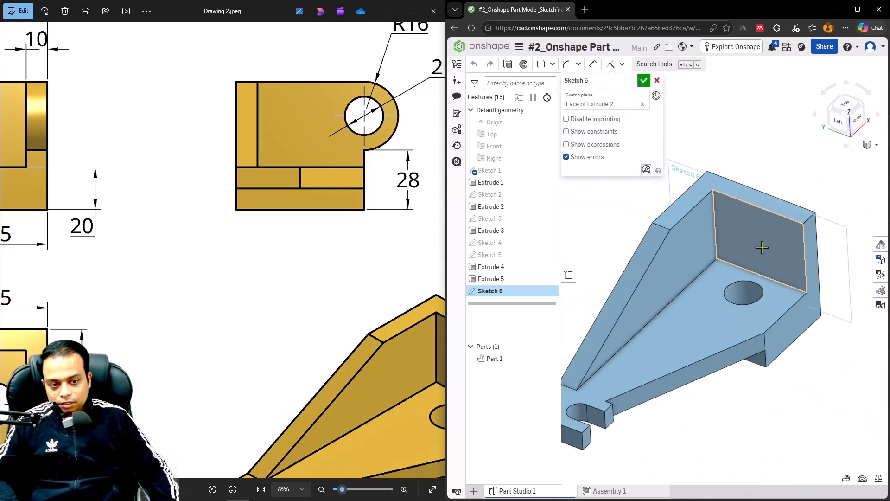
pyautogui.press('c')
pyautogui.click(758, 244)
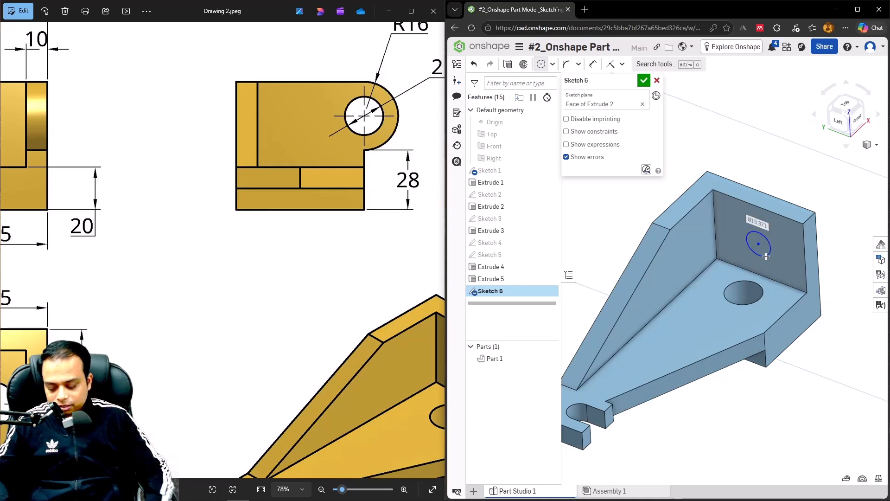
pyautogui.write('18')
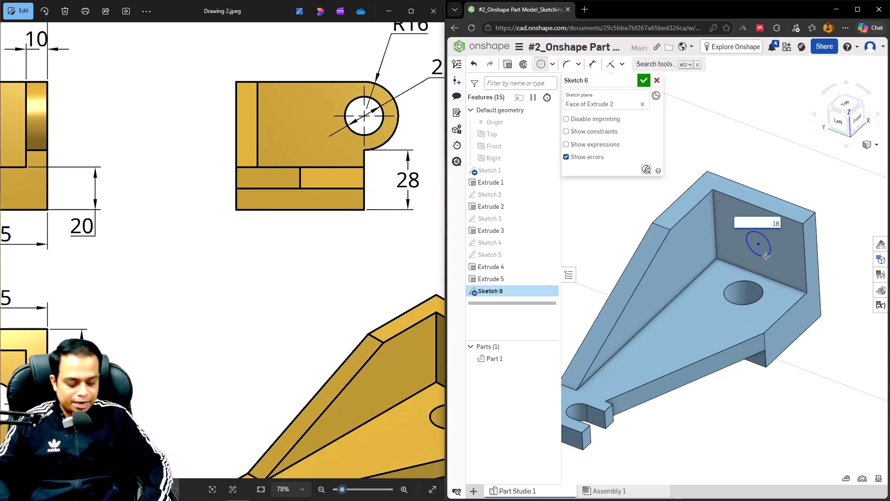
pyautogui.press('Return')
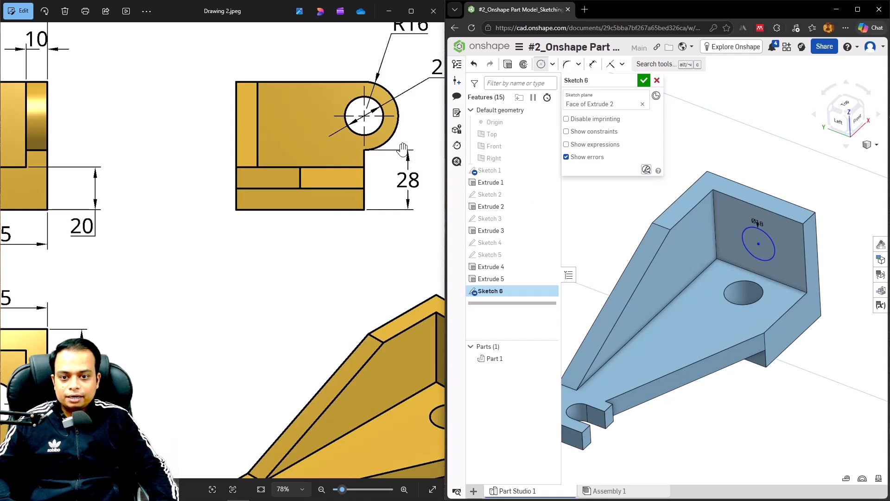
# Examine the reference drawing for the end wall lug's outer radius, hole diameter and height above the bottom.
pyautogui.click(359, 195)
pyautogui.scroll(1, 359, 195)
pyautogui.scroll(1, 333, 199)
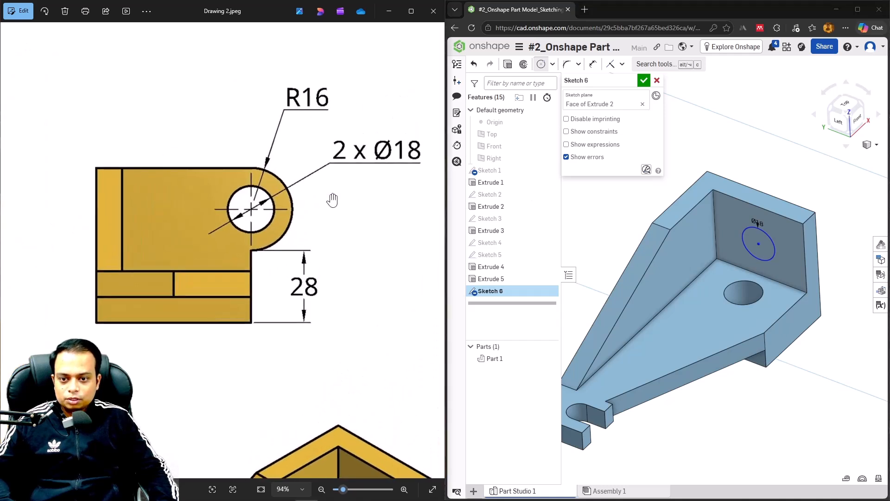
pyautogui.moveTo(349, 191)
pyautogui.mouseDown()
pyautogui.moveTo(314, 200)
pyautogui.moveTo(345, 192)
pyautogui.moveTo(346, 175)
pyautogui.mouseUp()
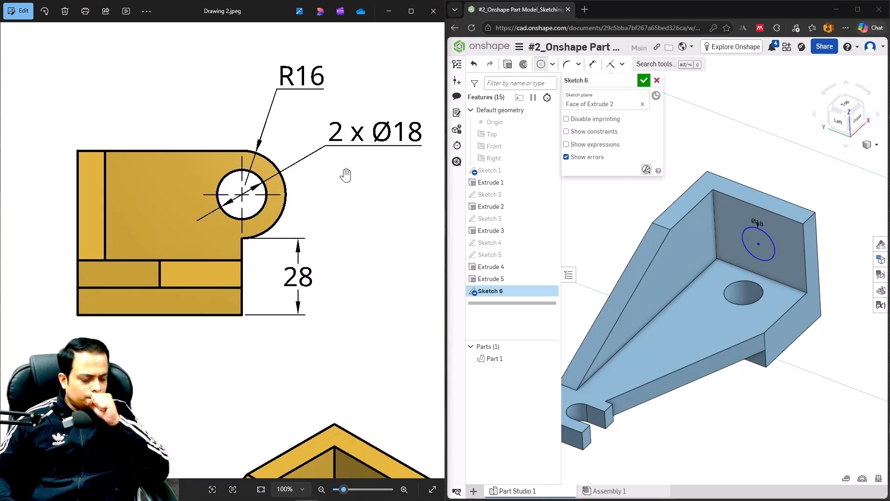
pyautogui.scroll(-10, 752, 216)
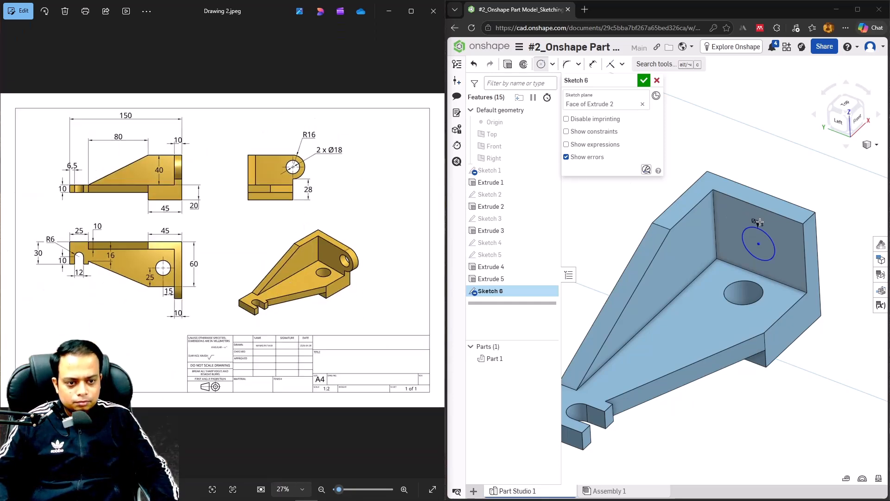
pyautogui.scroll(2, 281, 178)
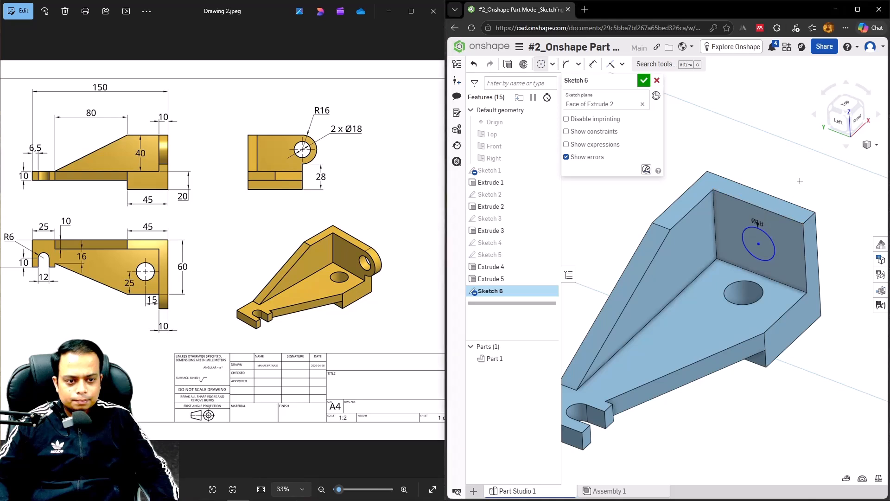
# Examine the drawing's side view for the hole centre's position relative to the end wall's vertical edge and compare it with the sketched circle.
pyautogui.scroll(4, 748, 222)
pyautogui.scroll(3, 760, 219)
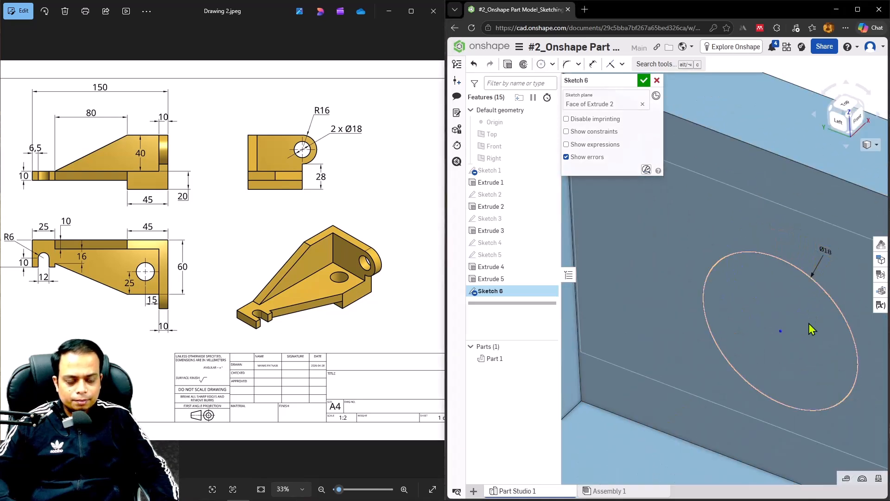
pyautogui.moveTo(796, 312); pyautogui.dragTo(758, 274, button='middle')
pyautogui.scroll(-1, 758, 274)
pyautogui.scroll(-1, 758, 280)
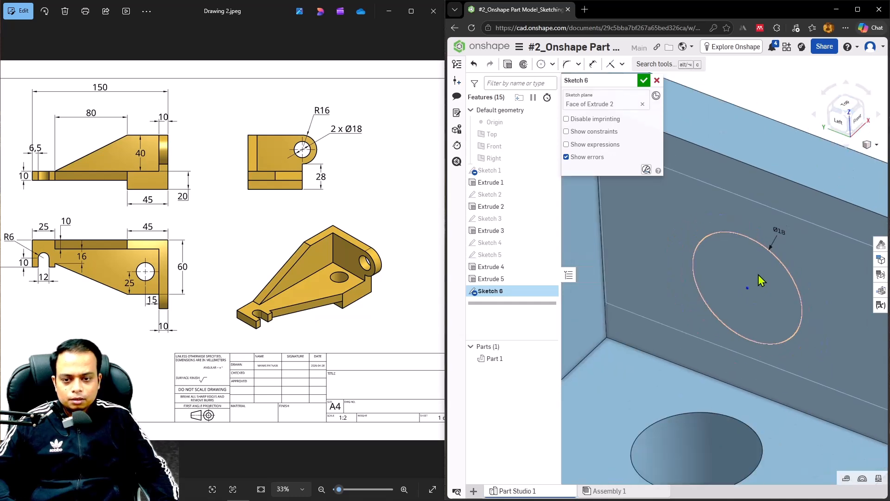
pyautogui.scroll(-1, 758, 276)
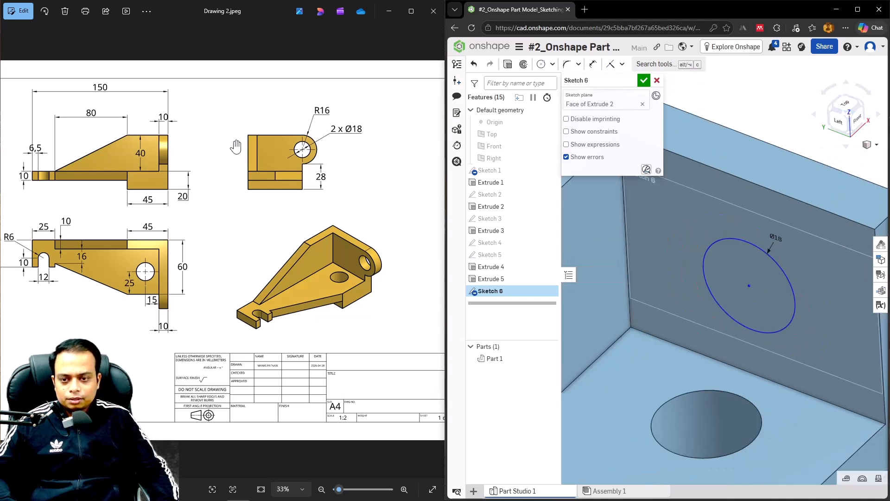
pyautogui.scroll(3, 235, 143)
pyautogui.scroll(2, 297, 142)
pyautogui.moveTo(349, 163); pyautogui.dragTo(295, 173)
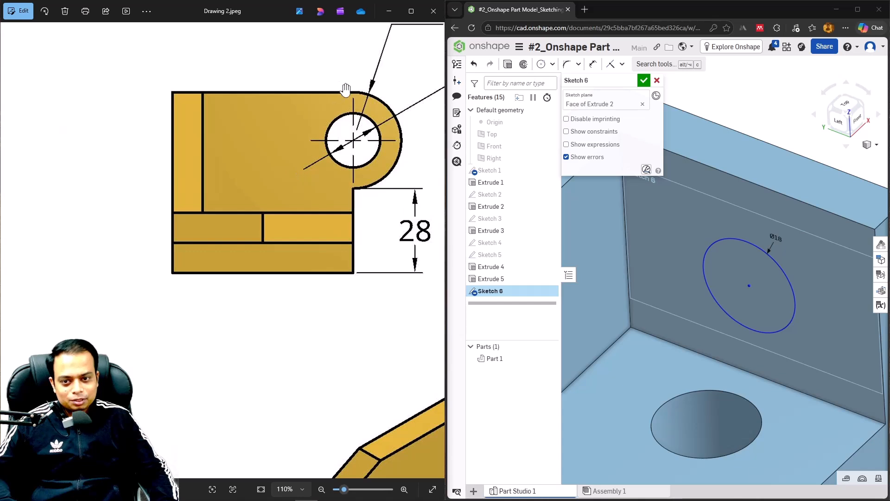
pyautogui.scroll(-2, 749, 292)
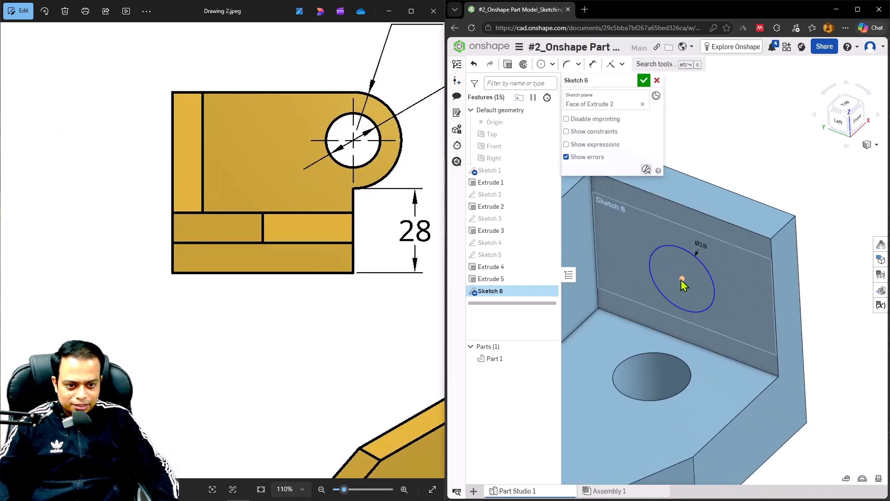
# Try to make the circle's centre coincident with the end wall's free vertical edge, and undo the constraint.
pyautogui.click(681, 279)
pyautogui.click(772, 247)
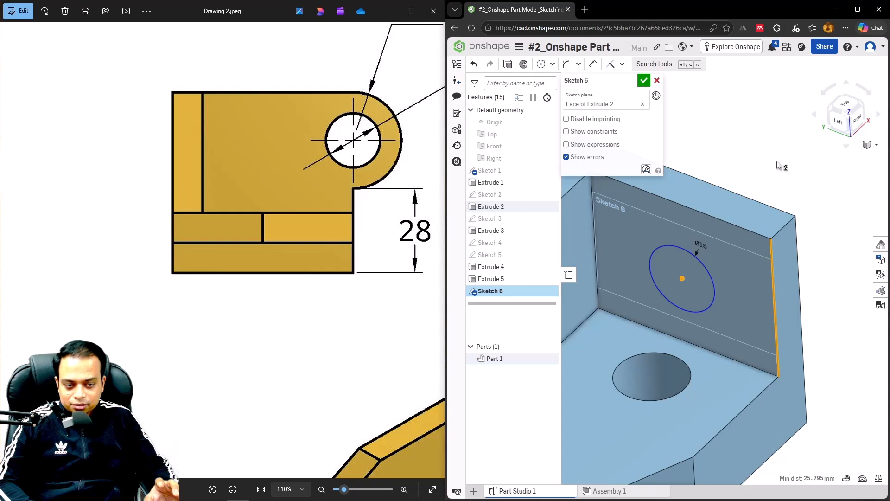
pyautogui.press('i')
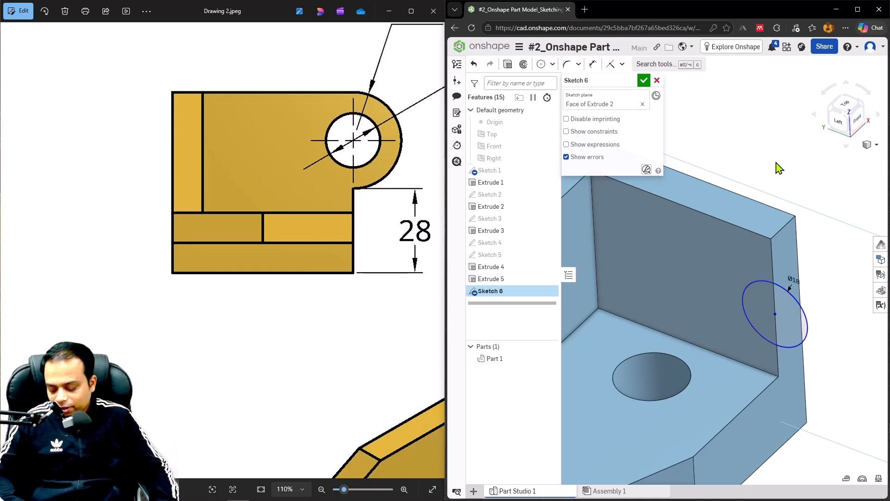
pyautogui.hotkey('ctrl', 'z')
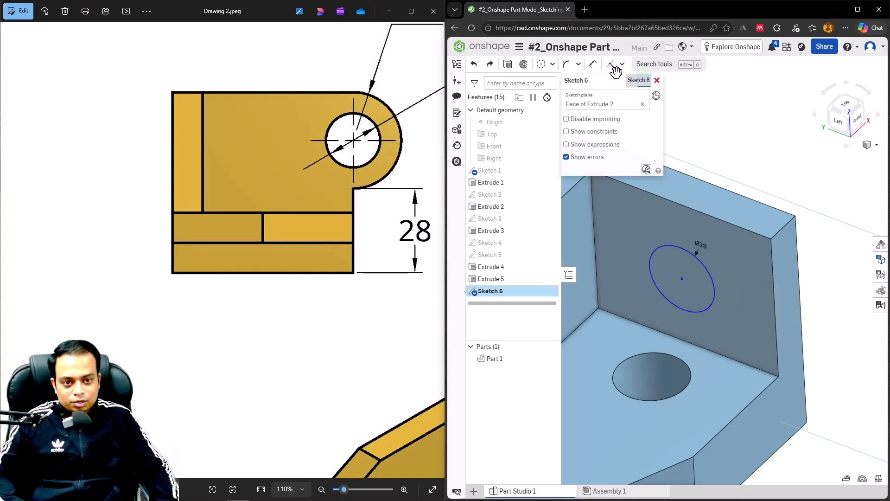
# Apply a Coincident constraint between the 18 mm circle's centre and the end wall's free vertical edge.
pyautogui.click(682, 279)
pyautogui.click(774, 292)
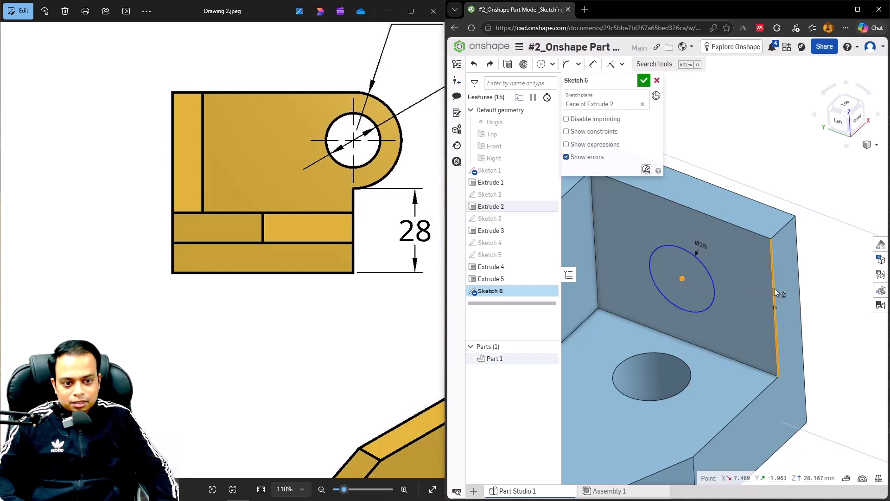
pyautogui.click(622, 65)
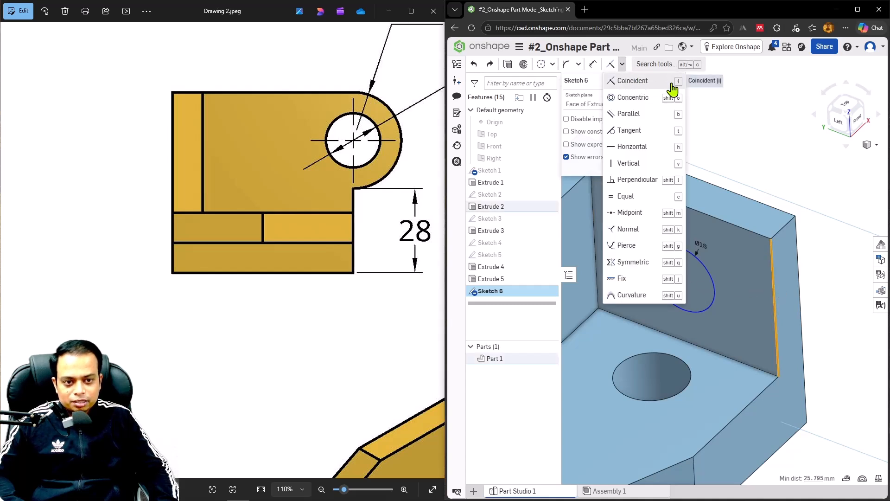
pyautogui.click(640, 82)
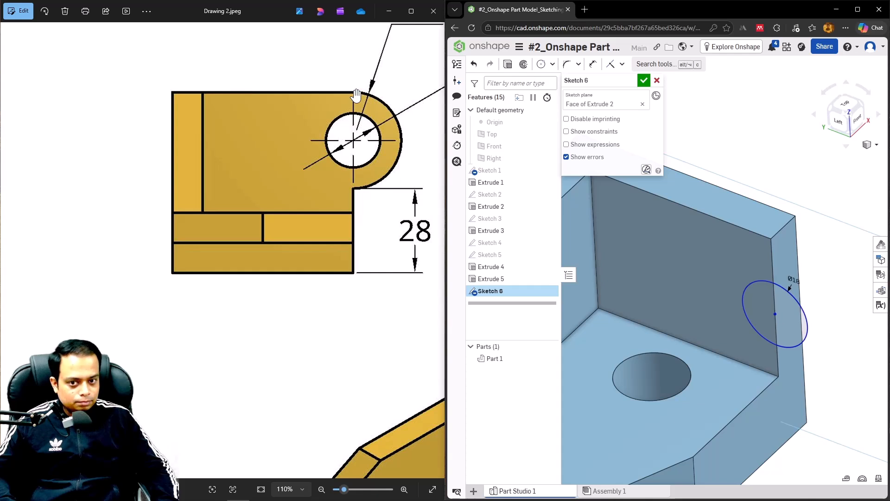
# Dimension the circle's centre 16 mm below the end wall's top edge, matching the R16 in the drawing.
pyautogui.click(362, 117)
pyautogui.moveTo(362, 117); pyautogui.dragTo(230, 170)
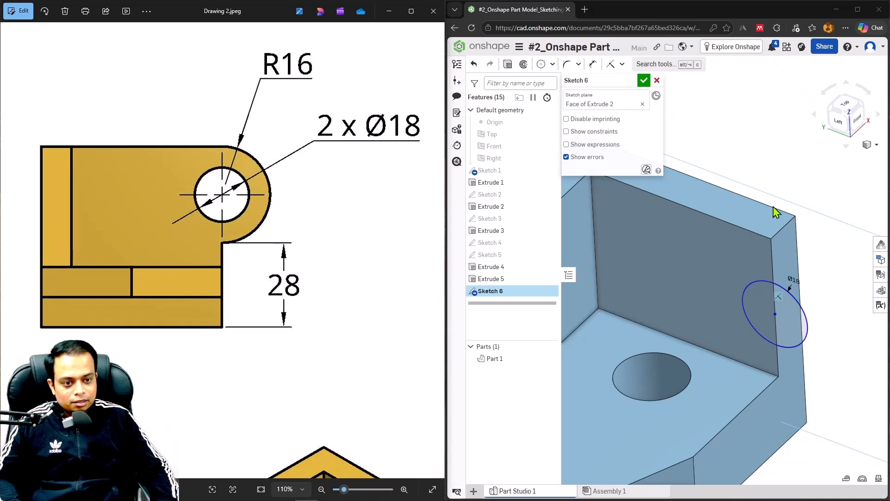
pyautogui.click(777, 188)
pyautogui.press('u')
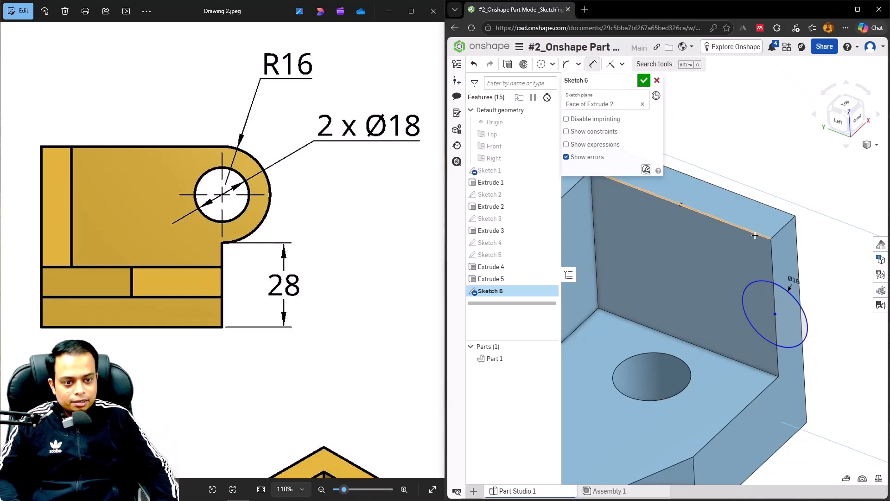
pyautogui.click(776, 314)
pyautogui.click(712, 255)
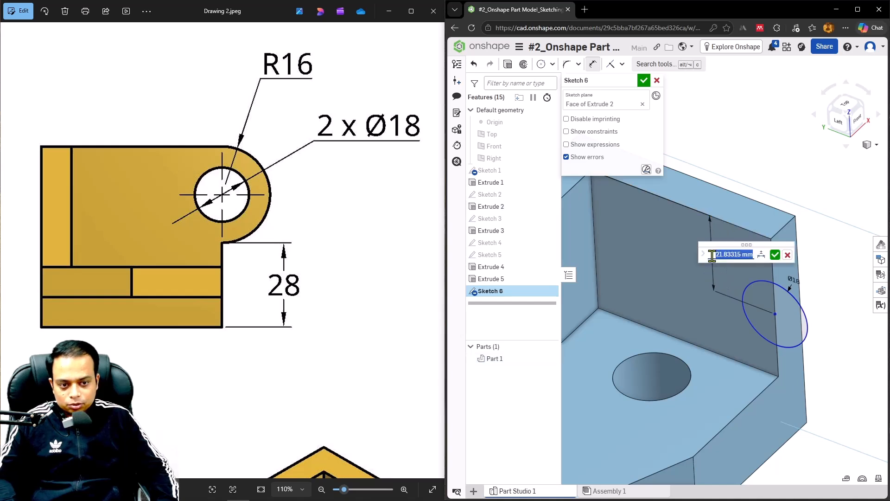
pyautogui.write('16')
pyautogui.press('Return')
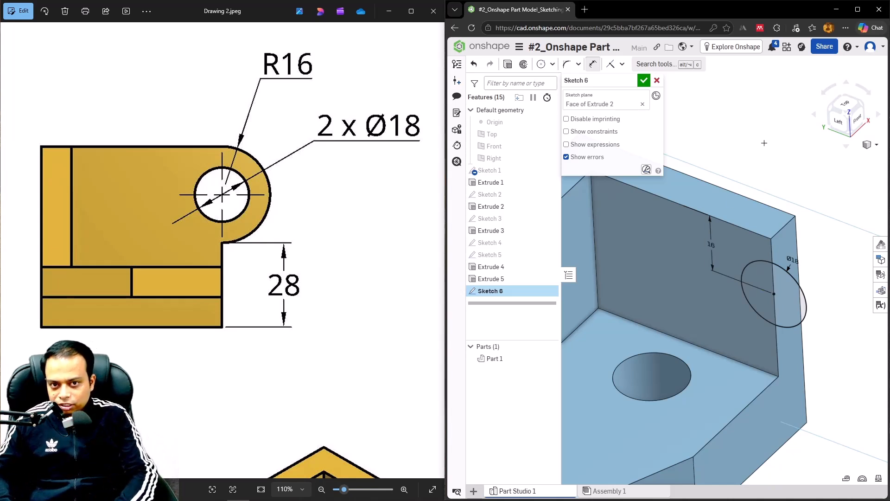
# Extrude the 18 mm circle as a through-all removal in the flipped direction to cut the end wall.
pyautogui.hotkey('shift', 'e')
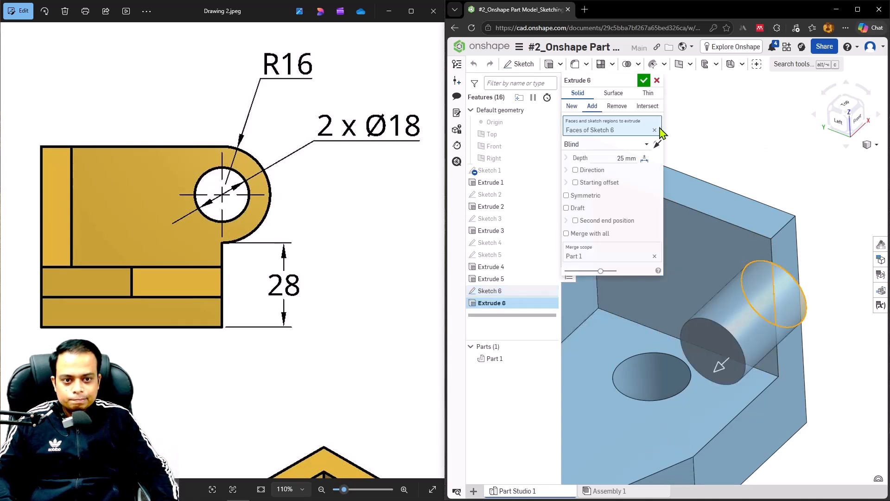
pyautogui.click(627, 143)
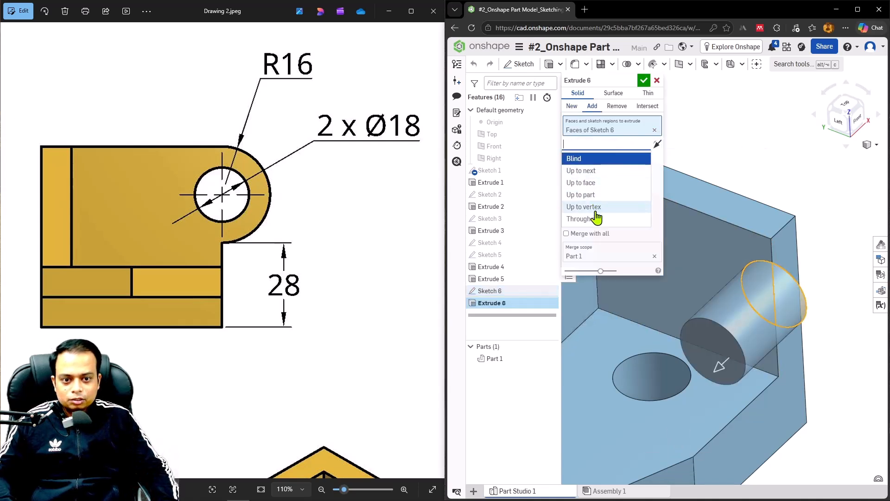
pyautogui.click(586, 218)
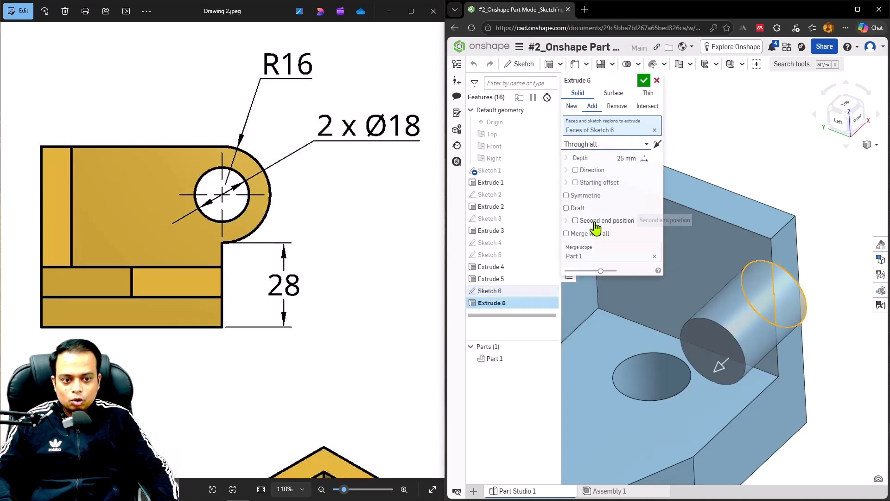
pyautogui.click(658, 144)
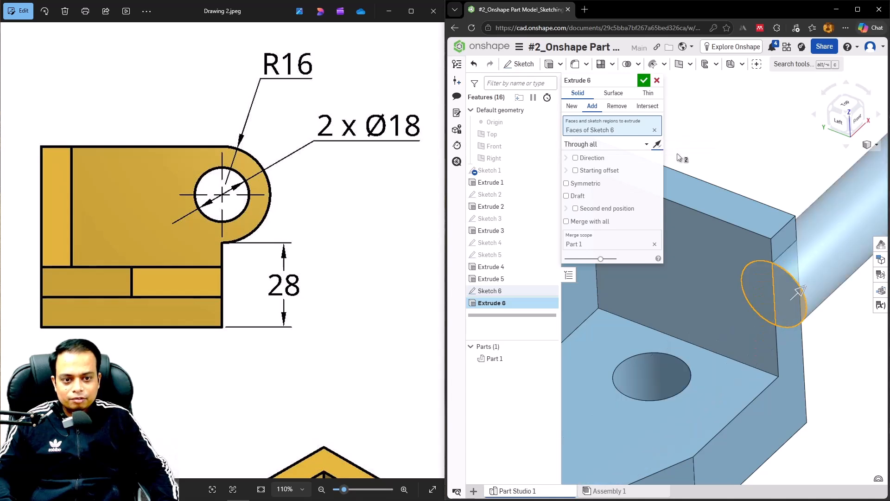
pyautogui.moveTo(713, 191)
pyautogui.mouseDown(button='right')
pyautogui.moveTo(719, 171)
pyautogui.moveTo(711, 177)
pyautogui.mouseUp(button='right')
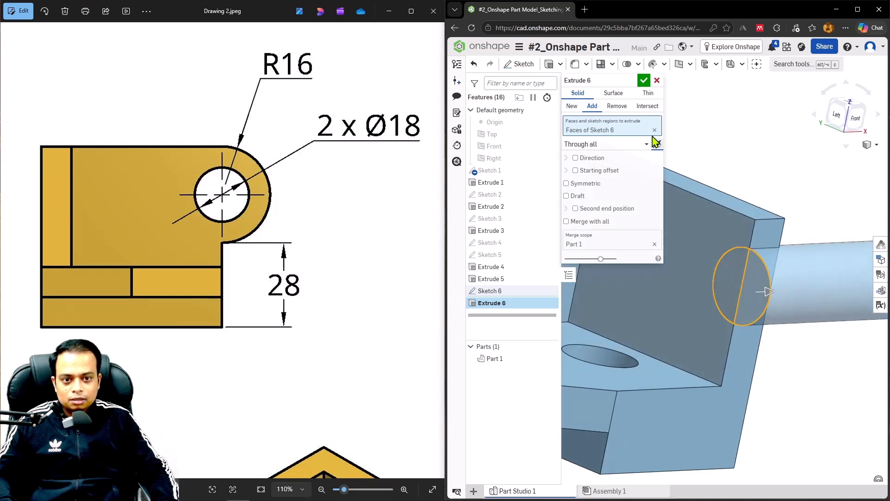
pyautogui.click(612, 110)
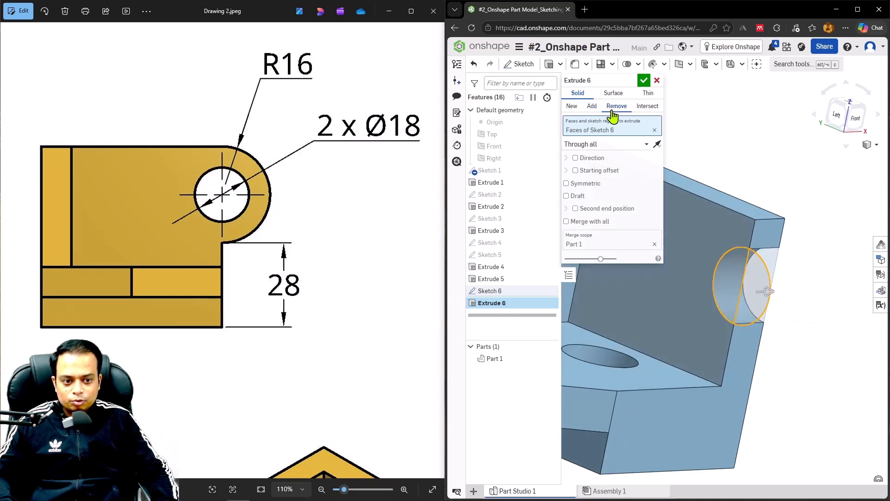
pyautogui.click(644, 81)
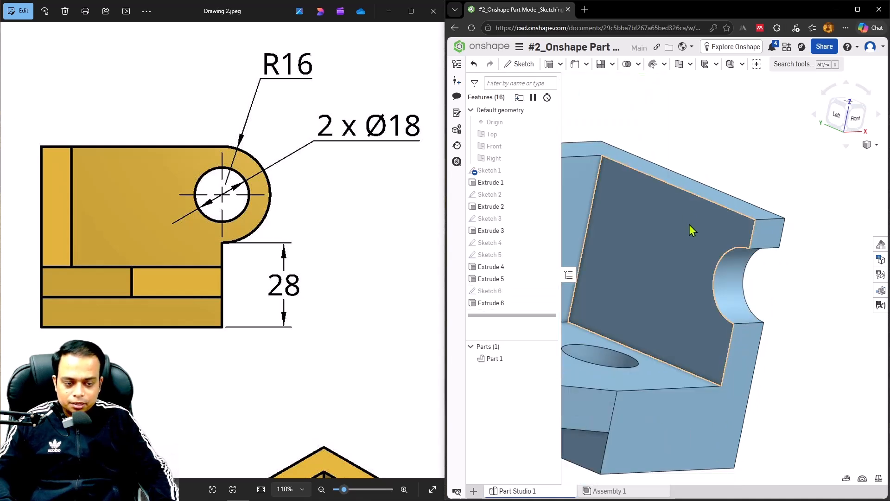
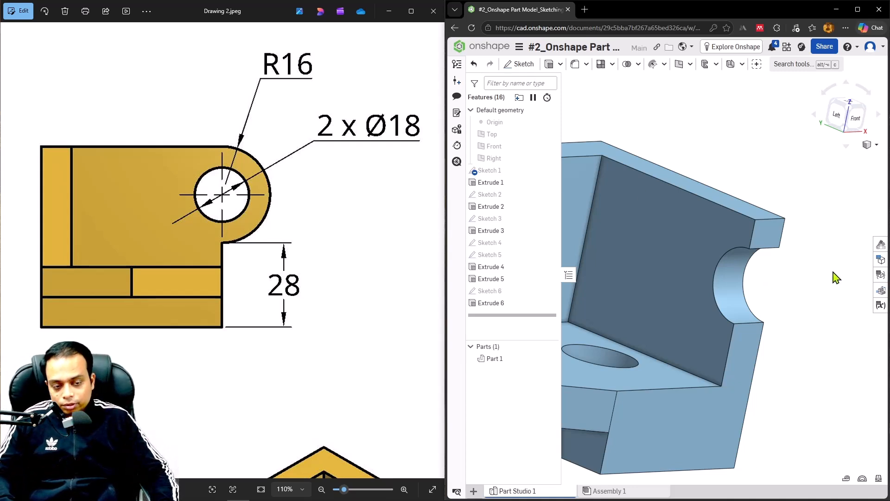
# Start a sketch on the end wall's small side face above the cut and draw a horizontal construction line about 43 mm long across the hole.
pyautogui.click(771, 241)
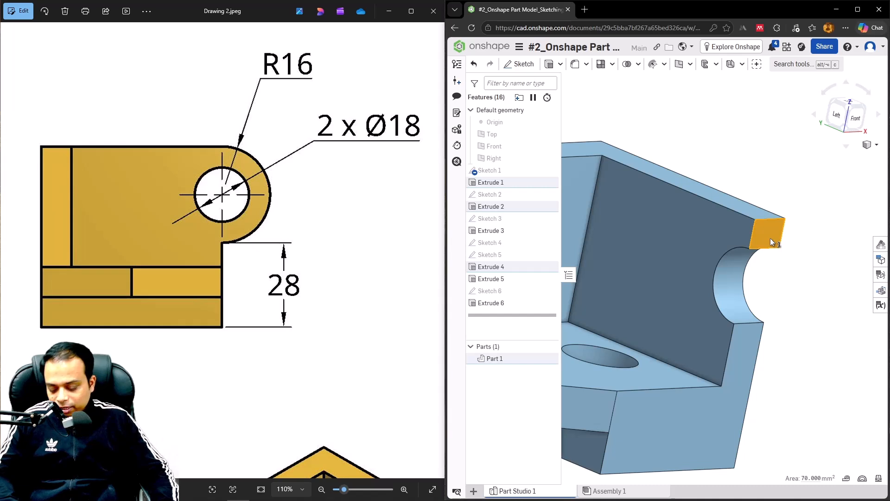
pyautogui.hotkey('shift', 's')
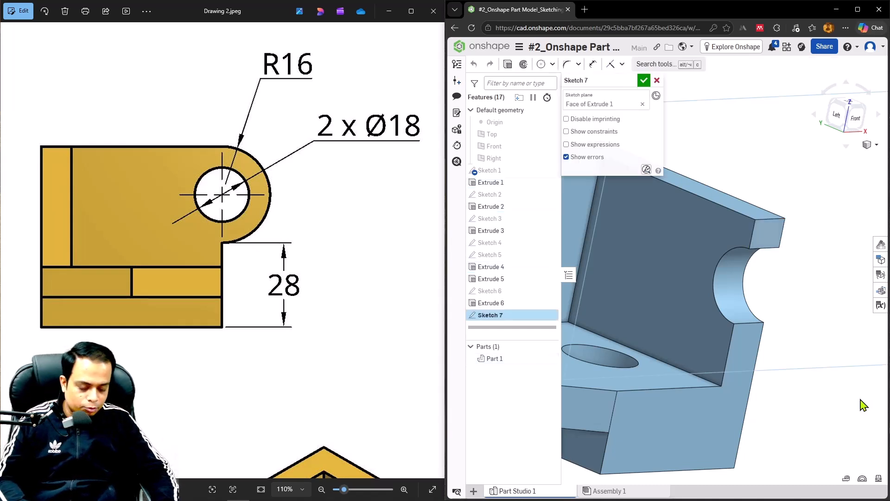
pyautogui.press('n')
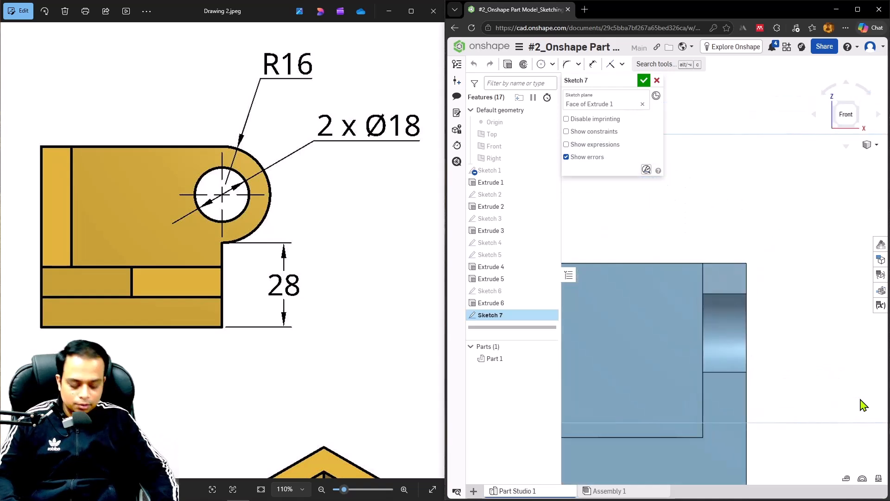
pyautogui.press('l')
pyautogui.click(621, 326)
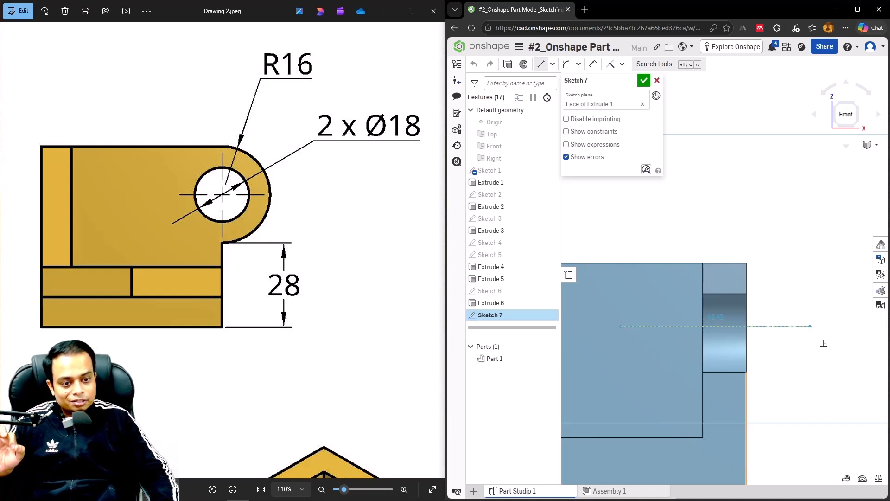
pyautogui.click(810, 326)
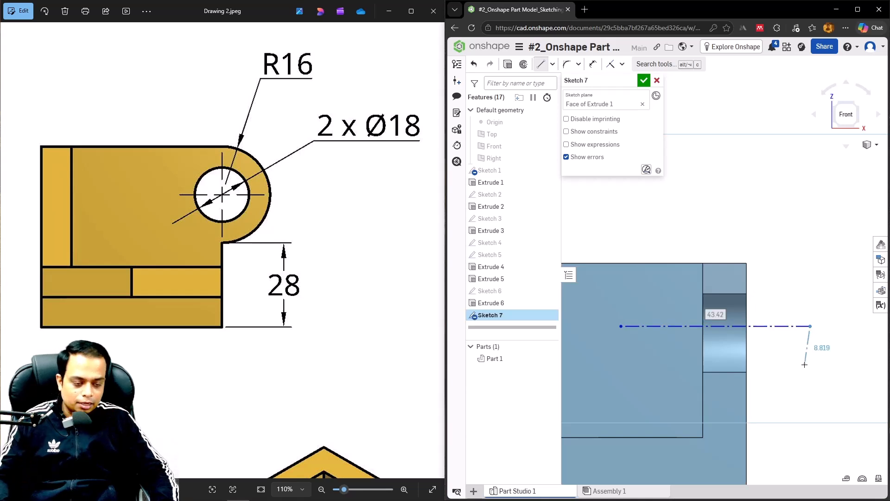
pyautogui.press('Escape')
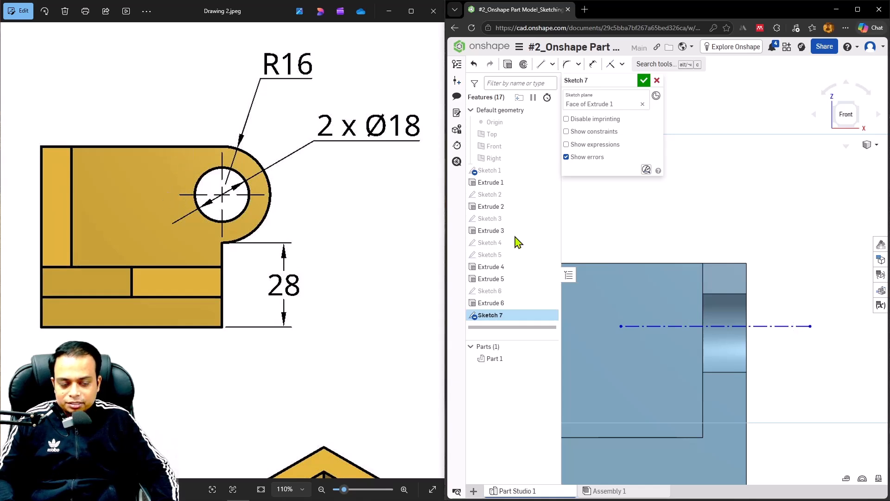
# Dimension the construction line 16 mm below the end wall's top edge.
pyautogui.press('u')
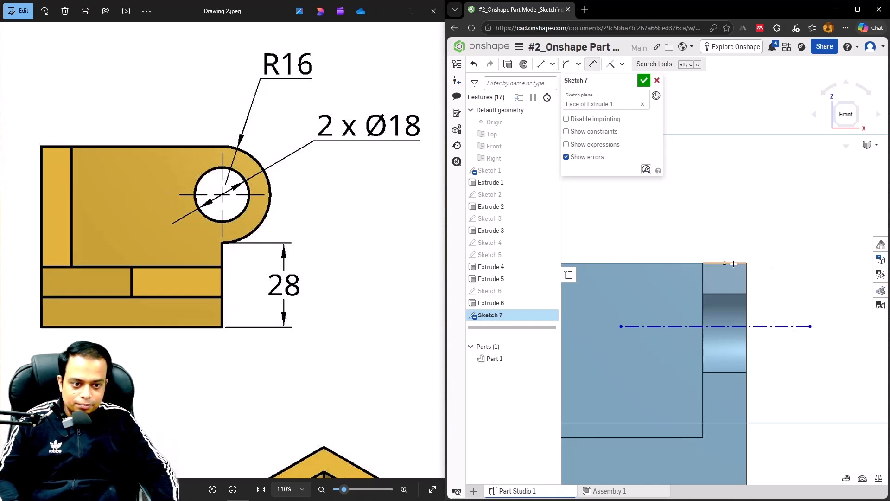
pyautogui.click(733, 263)
pyautogui.click(739, 326)
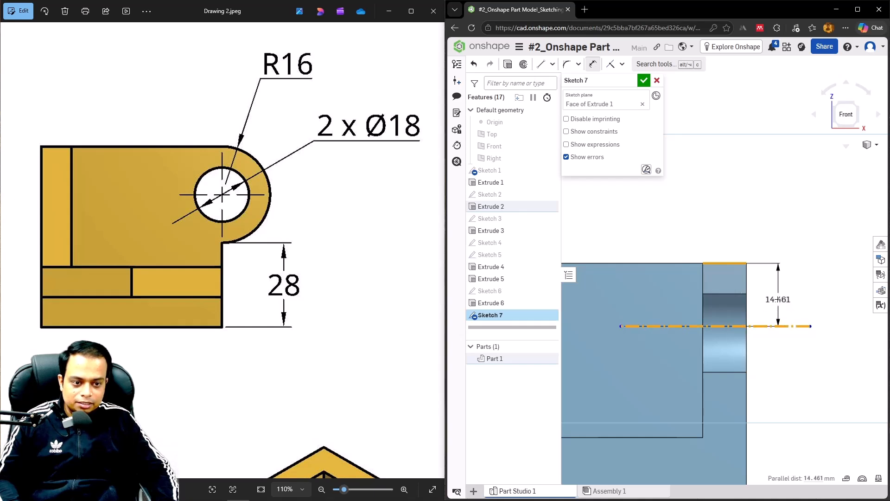
pyautogui.click(778, 296)
pyautogui.press('Return')
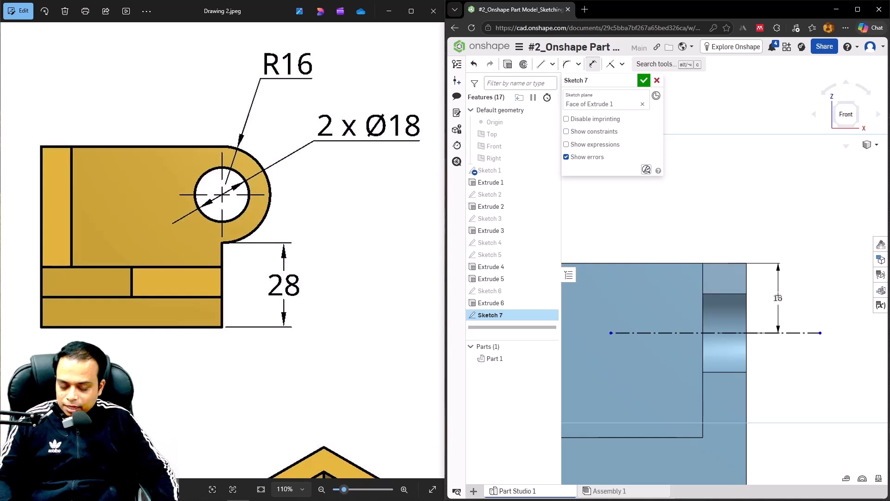
# Revolve the end wall's small side face above the cut a full turn about the horizontal construction line, adding it to the part.
pyautogui.moveTo(726, 251); pyautogui.dragTo(768, 268, button='right')
pyautogui.moveTo(738, 261); pyautogui.dragTo(711, 234, button='middle')
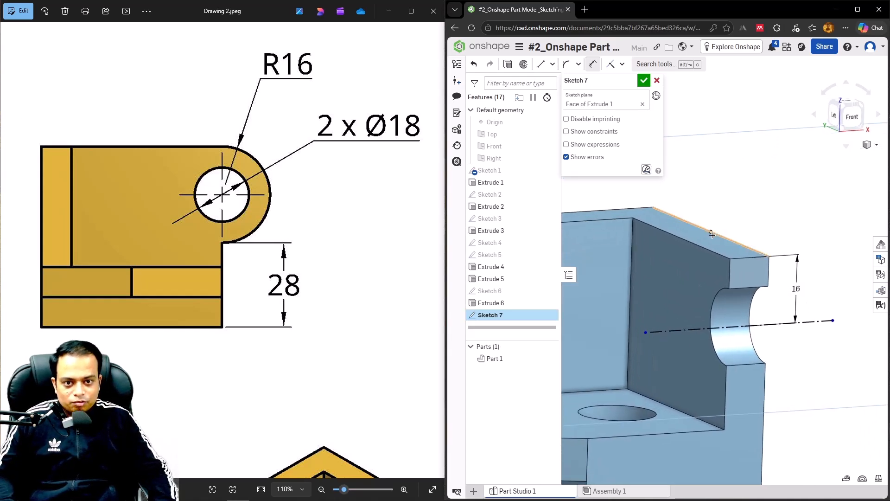
pyautogui.click(523, 66)
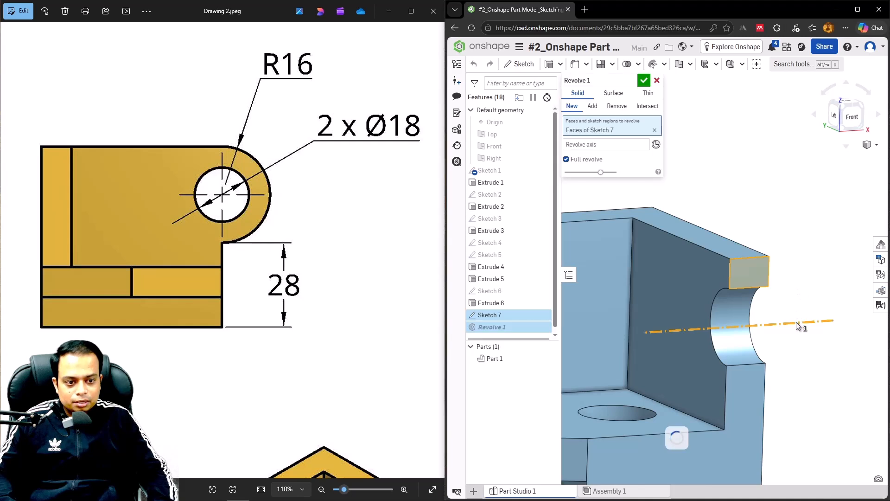
pyautogui.click(654, 130)
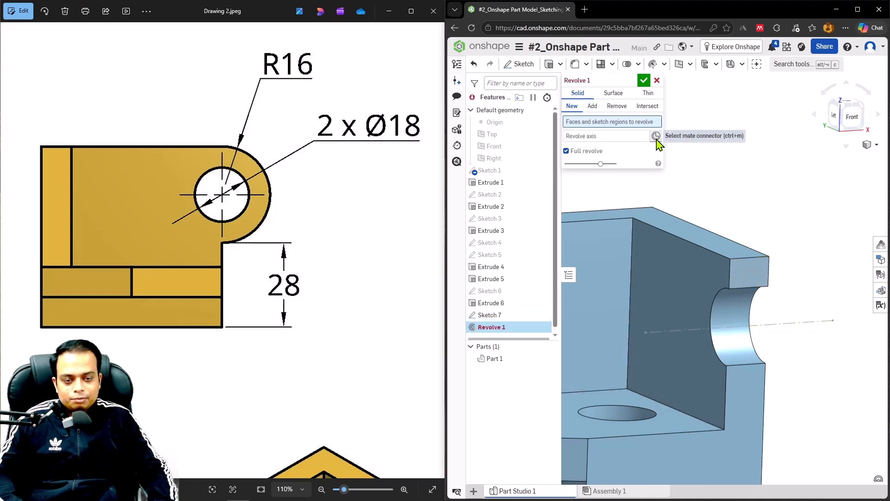
pyautogui.click(614, 137)
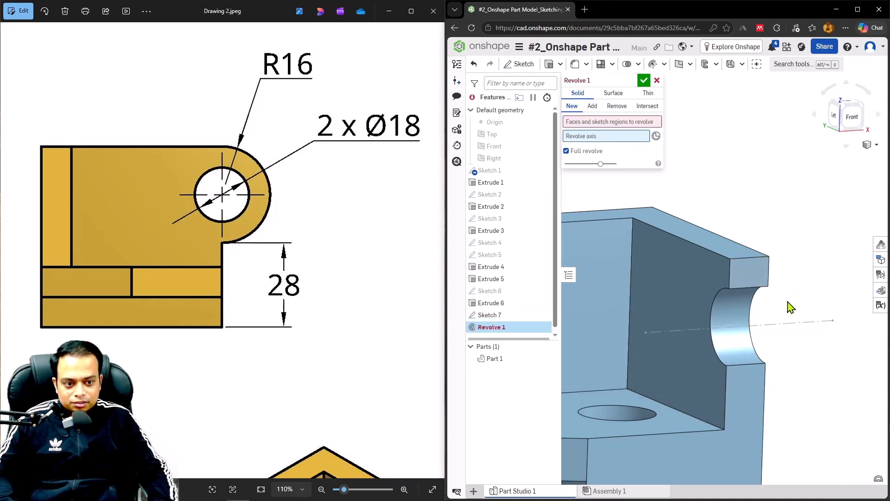
pyautogui.click(808, 325)
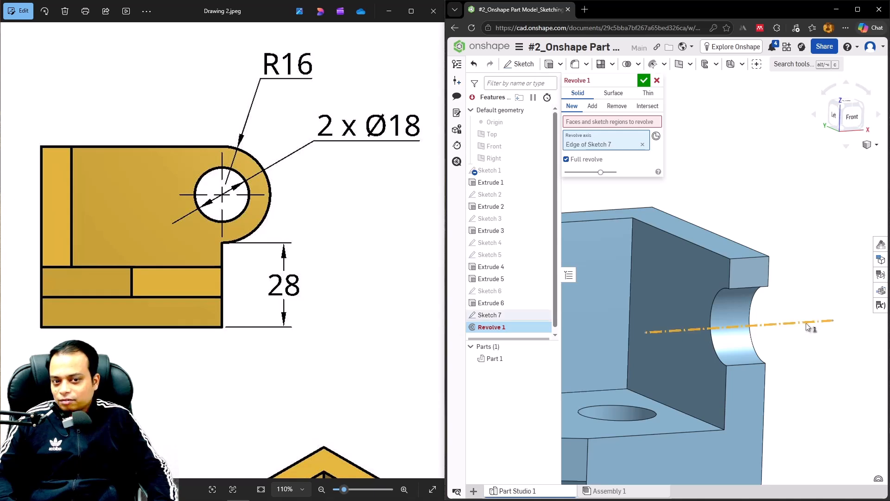
pyautogui.click(617, 123)
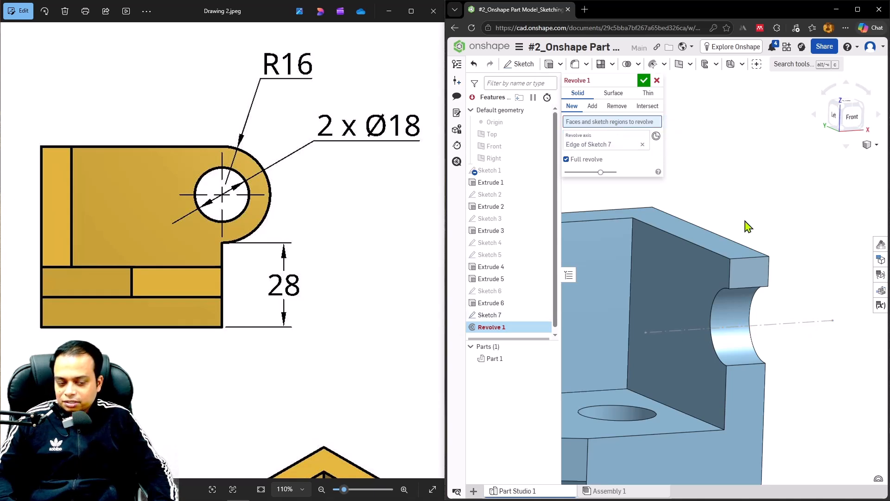
pyautogui.click(749, 273)
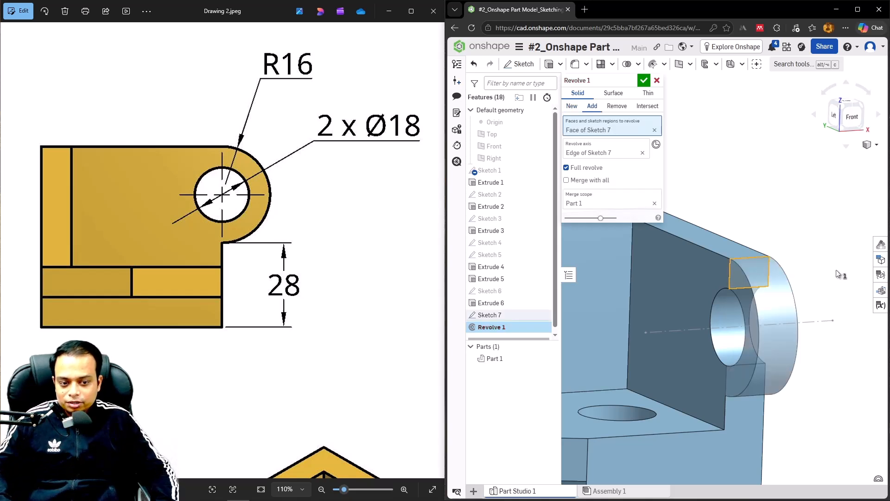
pyautogui.moveTo(801, 240); pyautogui.dragTo(762, 231, button='right')
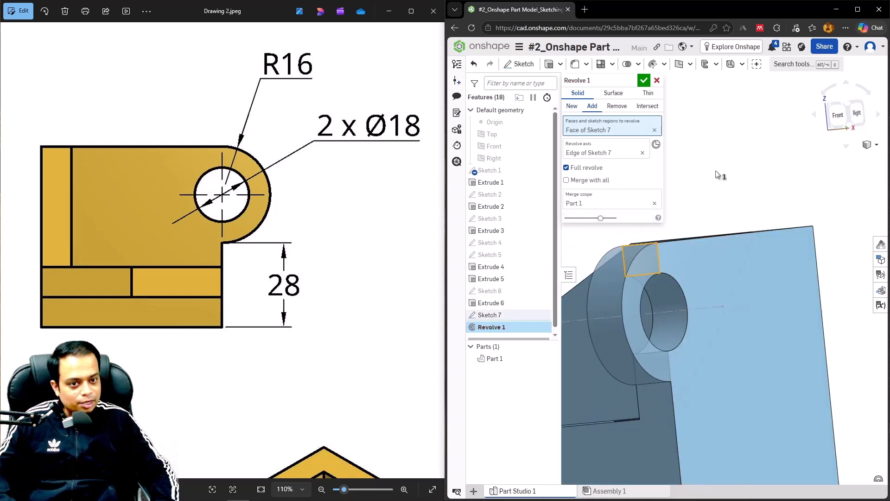
pyautogui.click(644, 80)
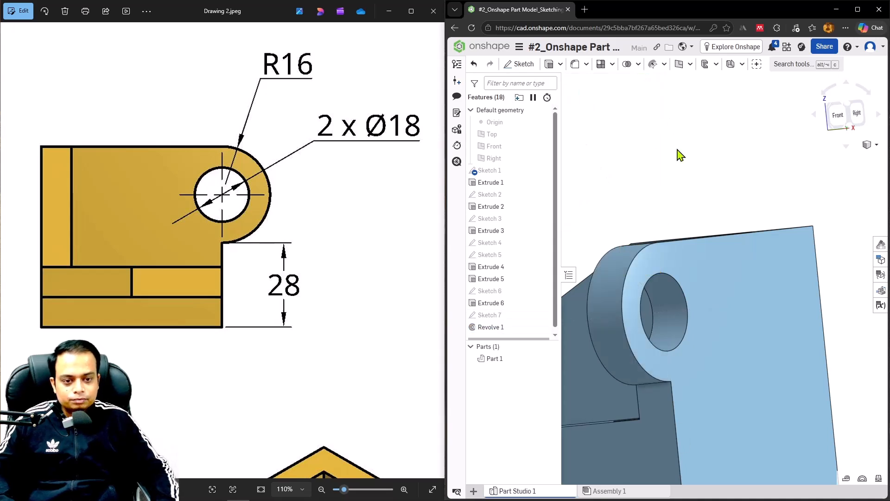
pyautogui.moveTo(682, 194); pyautogui.dragTo(691, 222, button='right')
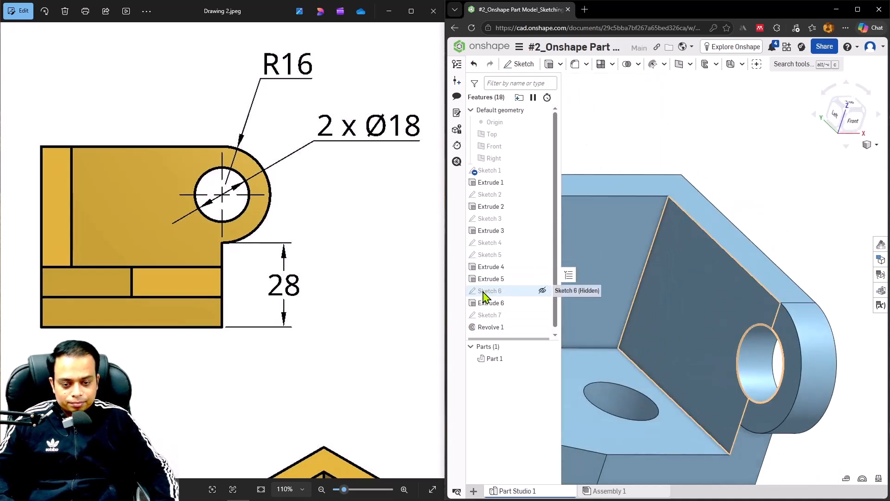
# Delete the revolve feature and the construction-line sketch it is based on.
pyautogui.scroll(-1, 489, 292)
pyautogui.moveTo(780, 325)
pyautogui.mouseDown(button='right')
pyautogui.moveTo(795, 319)
pyautogui.moveTo(784, 325)
pyautogui.mouseUp(button='right')
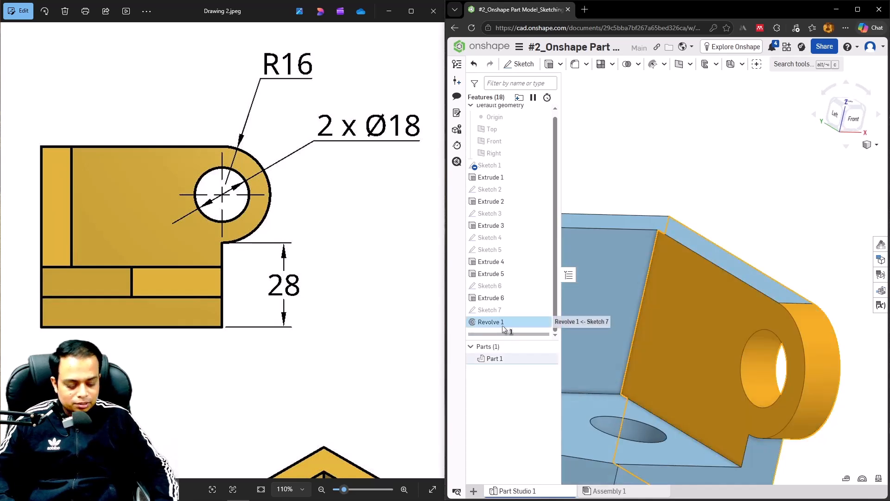
pyautogui.moveTo(504, 333); pyautogui.dragTo(504, 327)
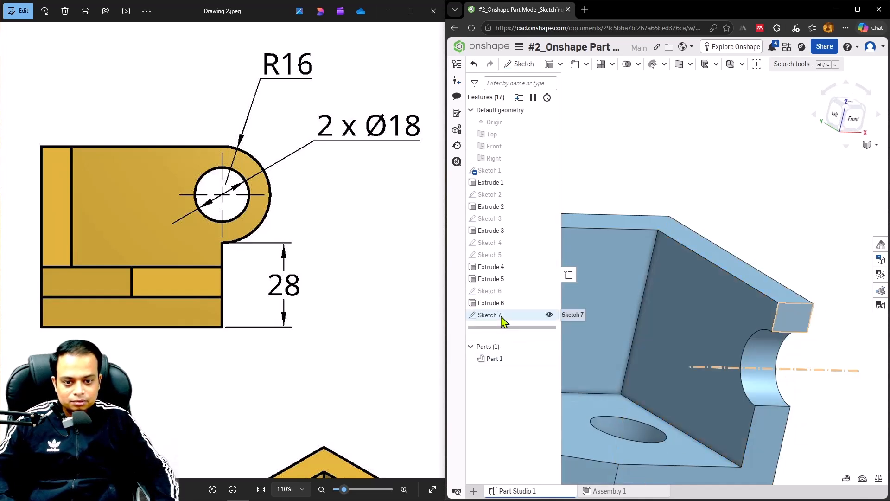
pyautogui.click(501, 316)
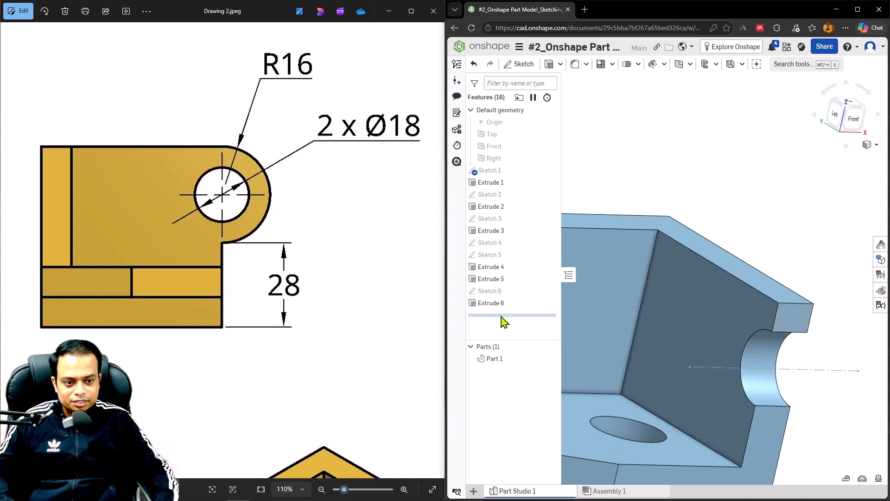
pyautogui.press('Delete')
# Start a sketch on the end wall's inner face and draw concentric 18 mm and 32 mm circles centred on the semicircular cut.
pyautogui.moveTo(781, 279)
pyautogui.mouseDown(button='right')
pyautogui.moveTo(783, 272)
pyautogui.moveTo(788, 282)
pyautogui.mouseUp(button='right')
pyautogui.click(694, 301)
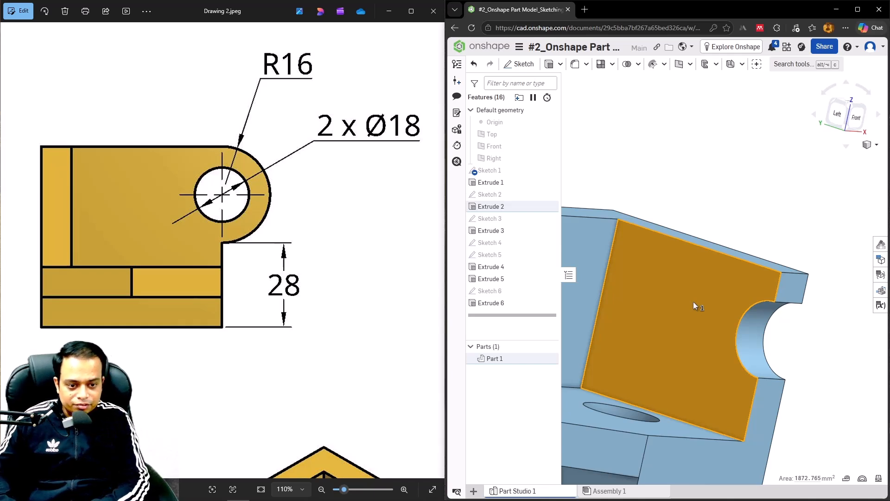
pyautogui.hotkey('shift', 's')
pyautogui.press('n')
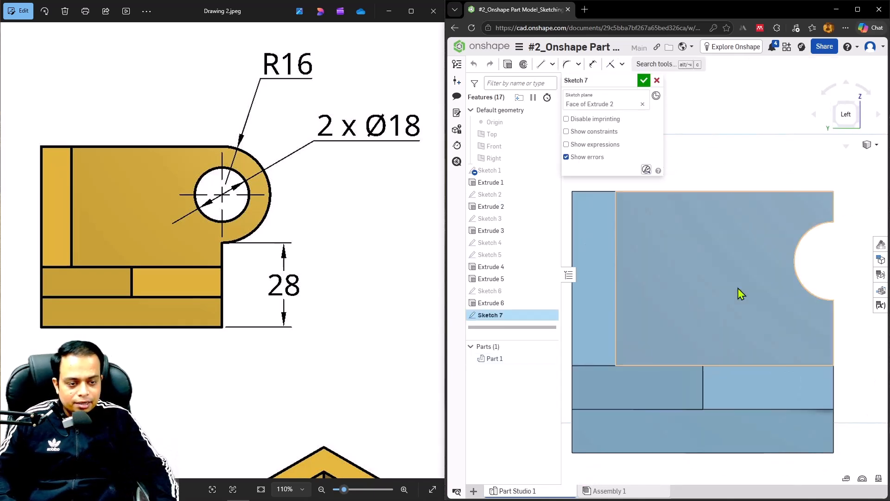
pyautogui.scroll(3, 807, 278)
pyautogui.moveTo(818, 274); pyautogui.dragTo(697, 304, button='middle')
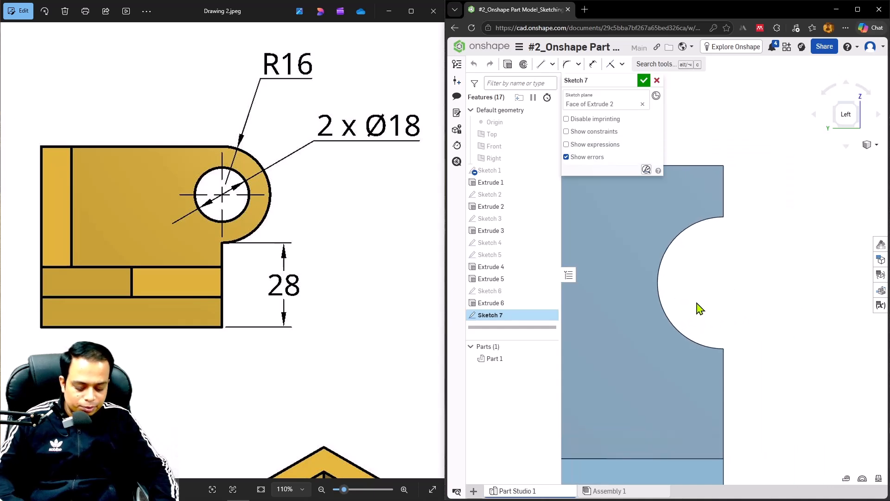
pyautogui.press('c')
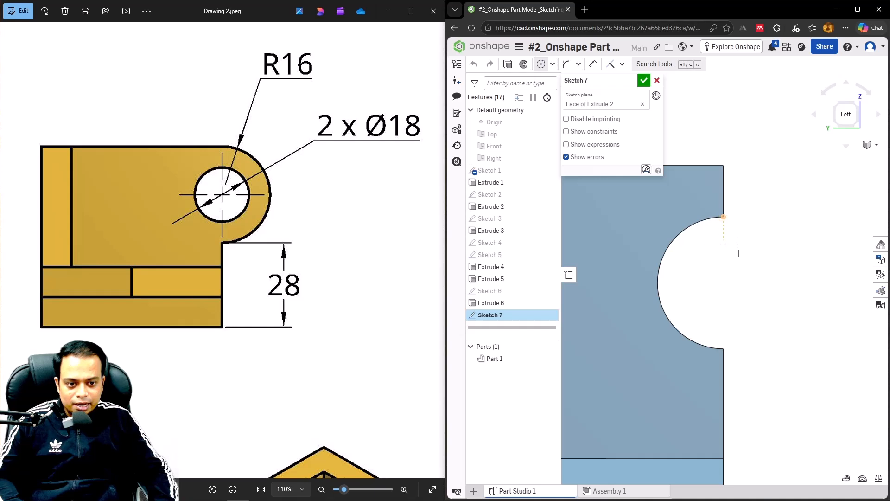
pyautogui.click(723, 282)
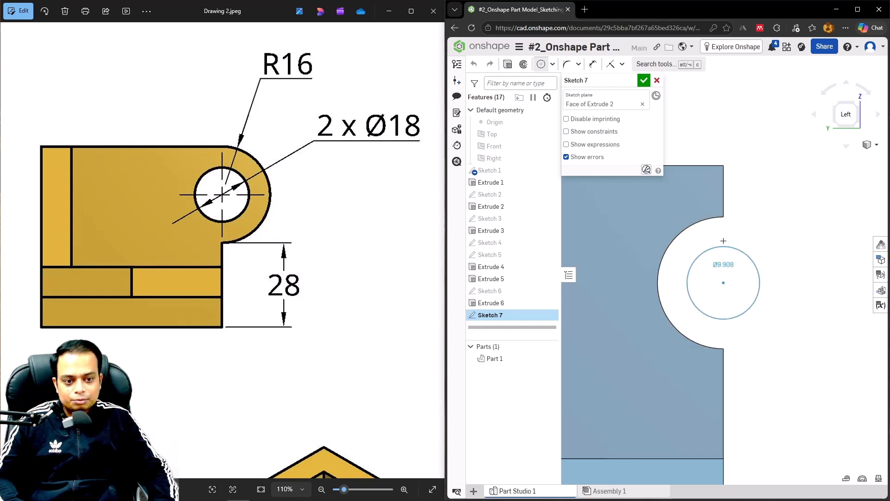
pyautogui.click(723, 216)
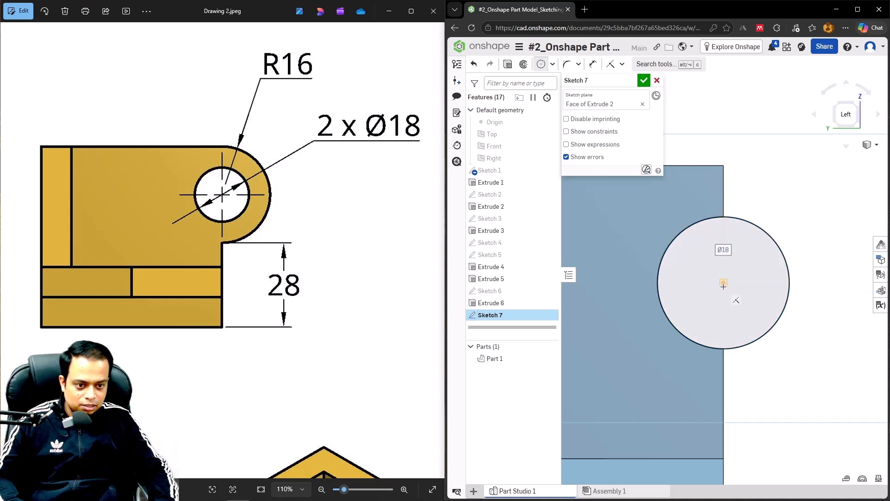
pyautogui.click(723, 282)
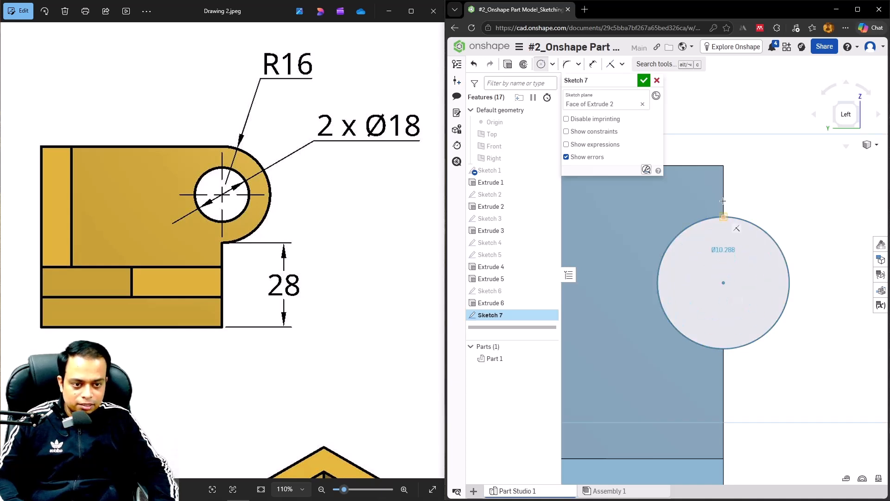
pyautogui.click(723, 165)
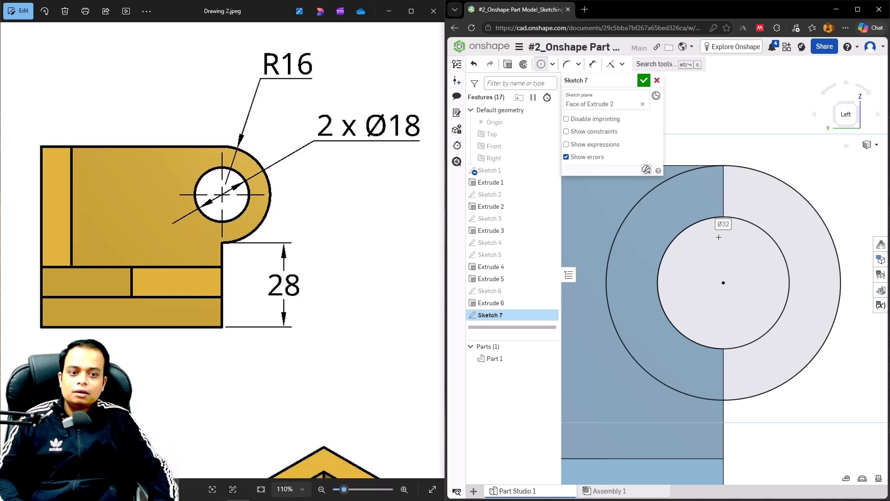
# Extrude only the half-ring region outside the end wall between the two circles, with a blind depth of 10 mm.
pyautogui.hotkey('shift', '7')
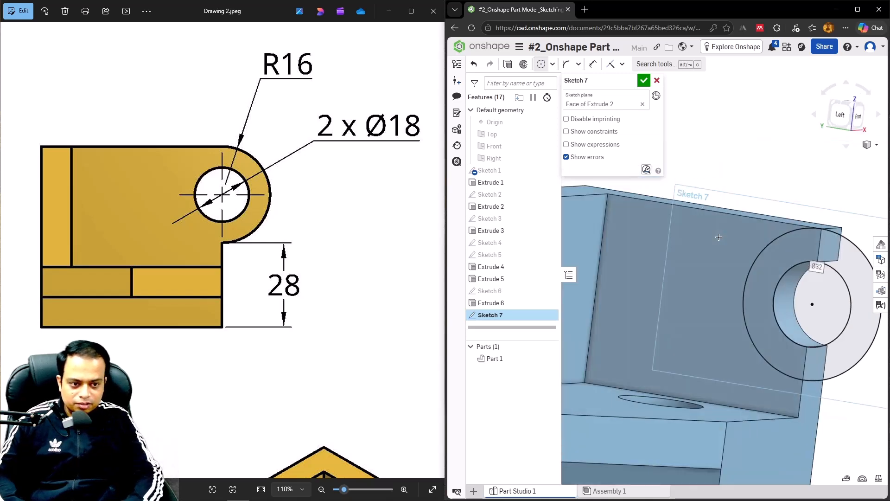
pyautogui.scroll(4, 753, 316)
pyautogui.moveTo(753, 316); pyautogui.dragTo(701, 296, button='middle')
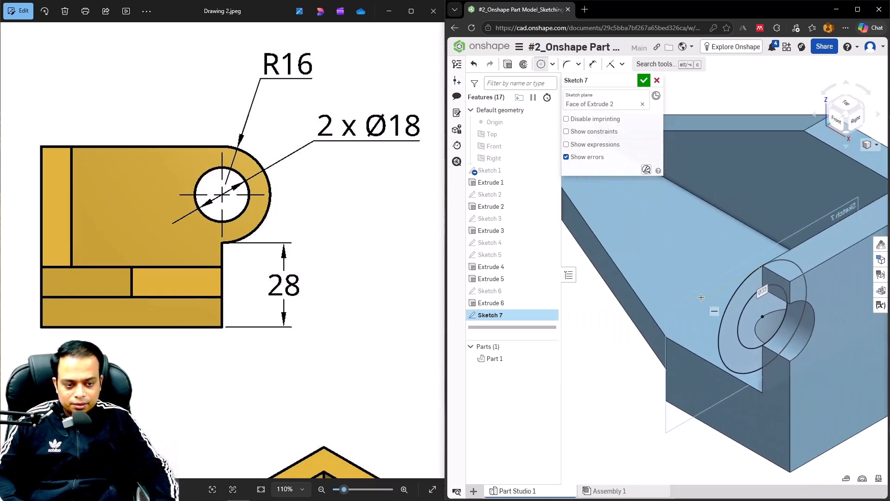
pyautogui.moveTo(701, 296)
pyautogui.mouseDown(button='right')
pyautogui.moveTo(728, 319)
pyautogui.moveTo(855, 325)
pyautogui.moveTo(857, 364)
pyautogui.mouseUp(button='right')
pyautogui.moveTo(852, 361); pyautogui.dragTo(669, 348, button='middle')
pyautogui.scroll(2, 665, 340)
pyautogui.moveTo(664, 339)
pyautogui.mouseDown(button='right')
pyautogui.moveTo(675, 326)
pyautogui.moveTo(668, 336)
pyautogui.mouseUp(button='right')
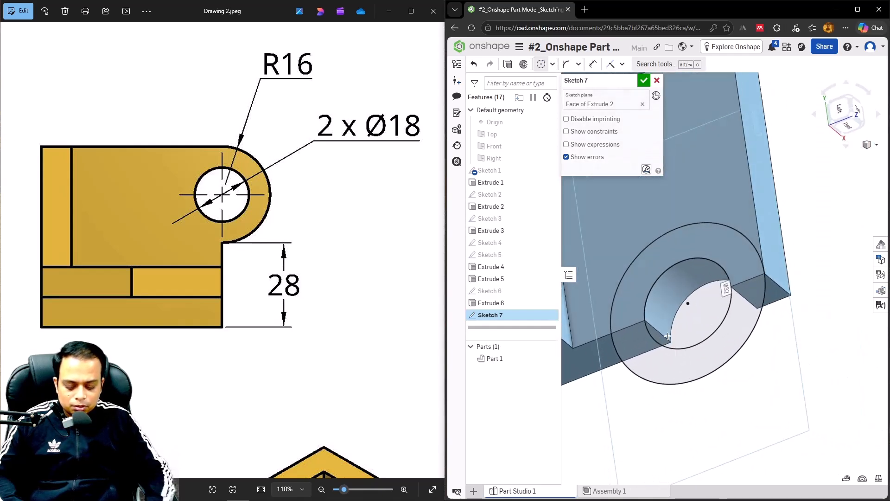
pyautogui.hotkey('shift', 'e')
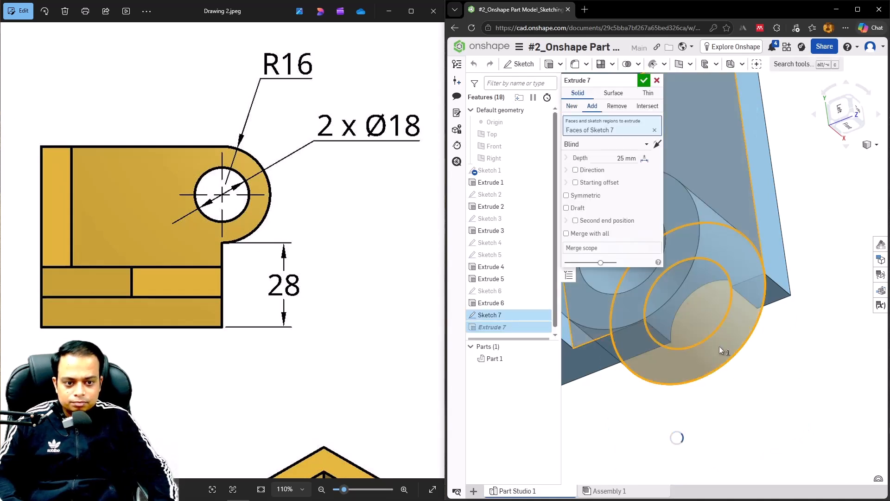
pyautogui.click(655, 131)
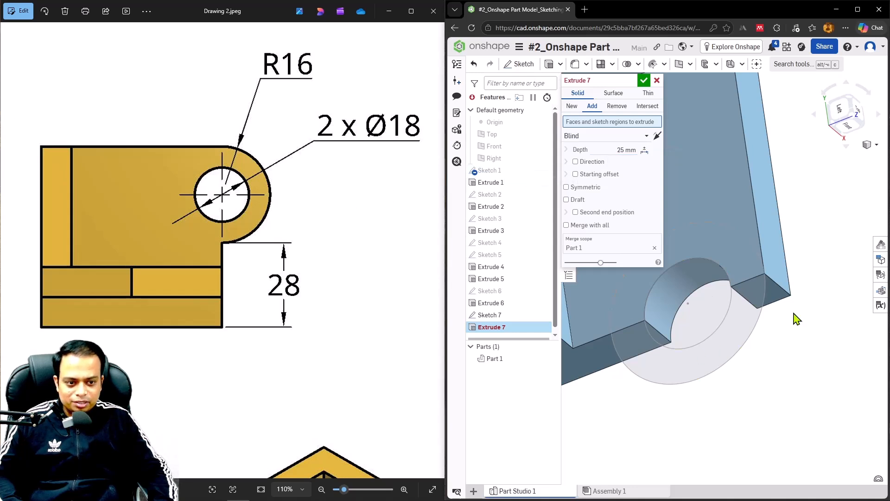
pyautogui.click(622, 151)
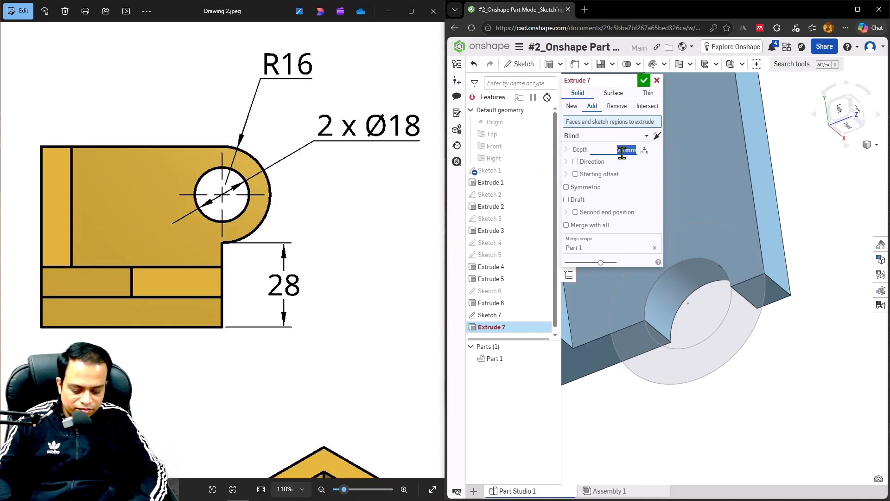
pyautogui.write('10')
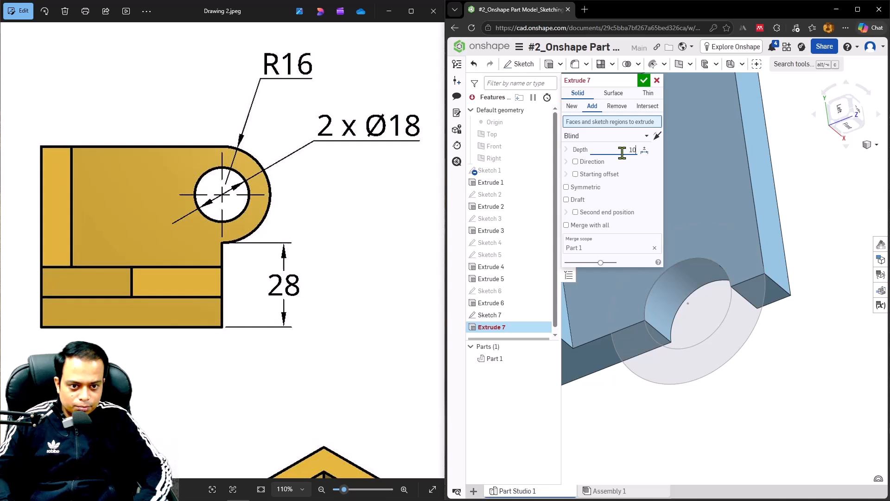
pyautogui.click(616, 128)
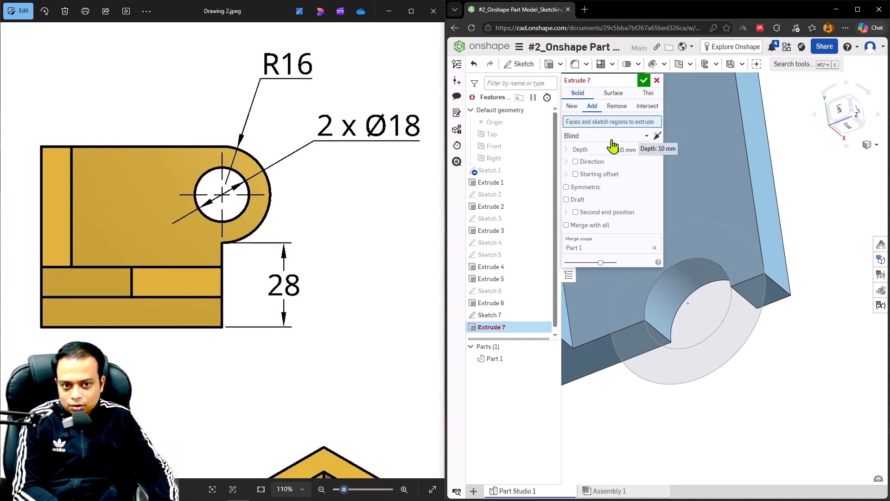
pyautogui.click(721, 349)
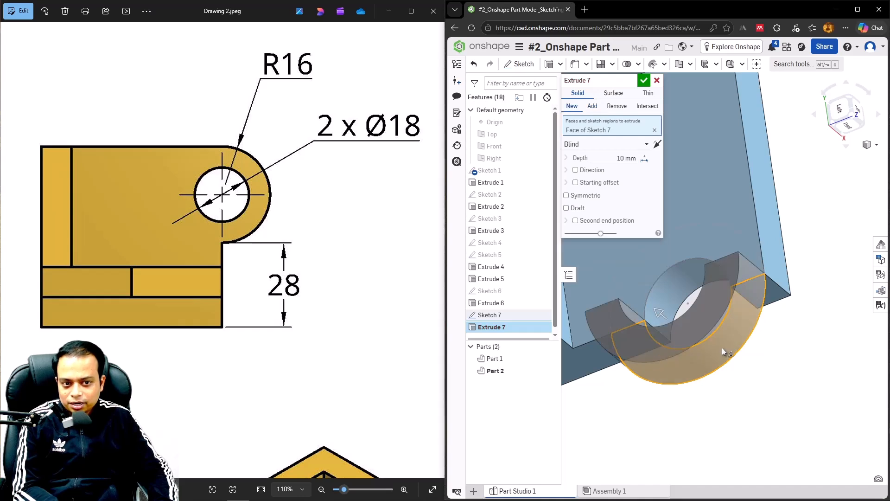
# Flip the half-ring extrusion to run through the wall's thickness and add it to the existing part.
pyautogui.moveTo(742, 330); pyautogui.dragTo(731, 322, button='right')
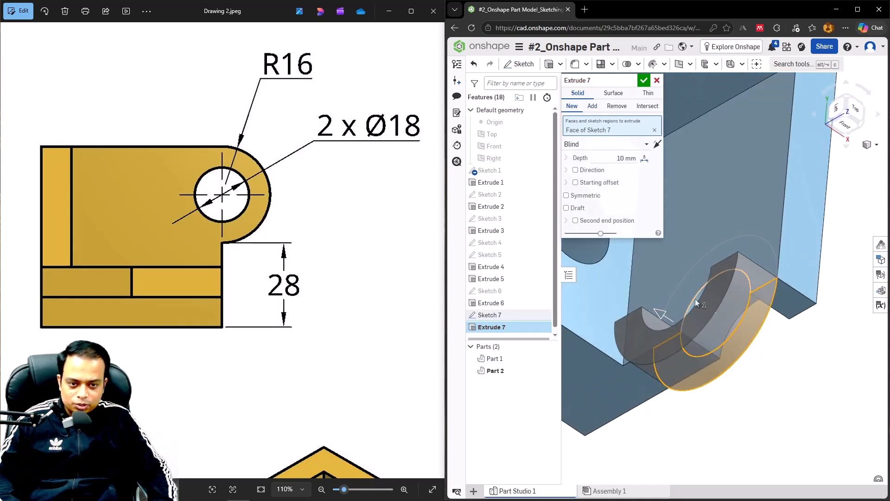
pyautogui.click(657, 145)
pyautogui.moveTo(769, 291); pyautogui.dragTo(794, 276, button='right')
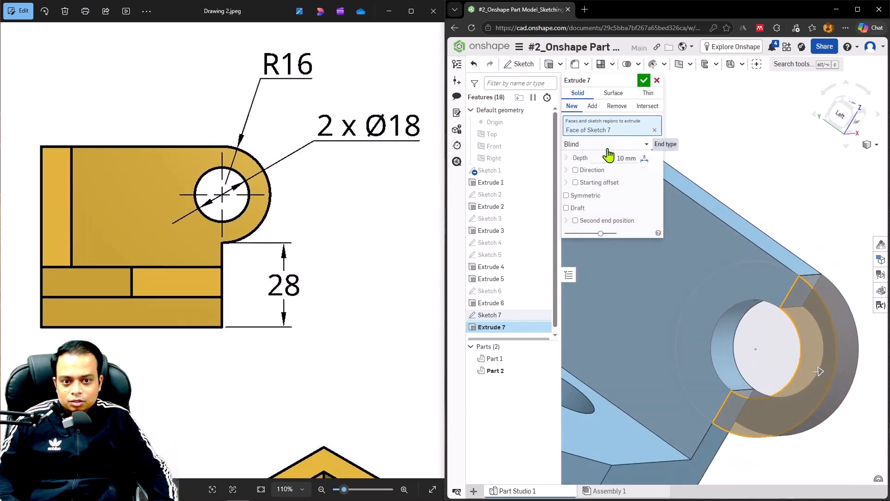
pyautogui.click(592, 107)
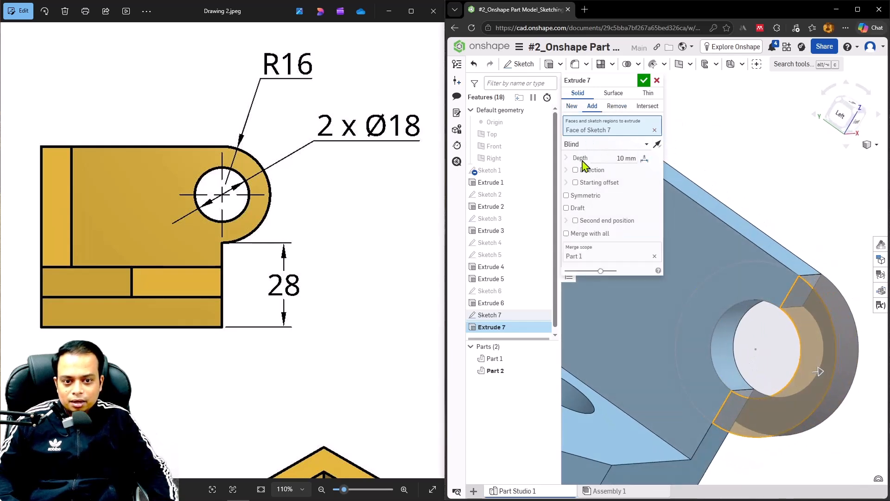
pyautogui.click(644, 81)
pyautogui.moveTo(717, 194); pyautogui.dragTo(691, 188, button='right')
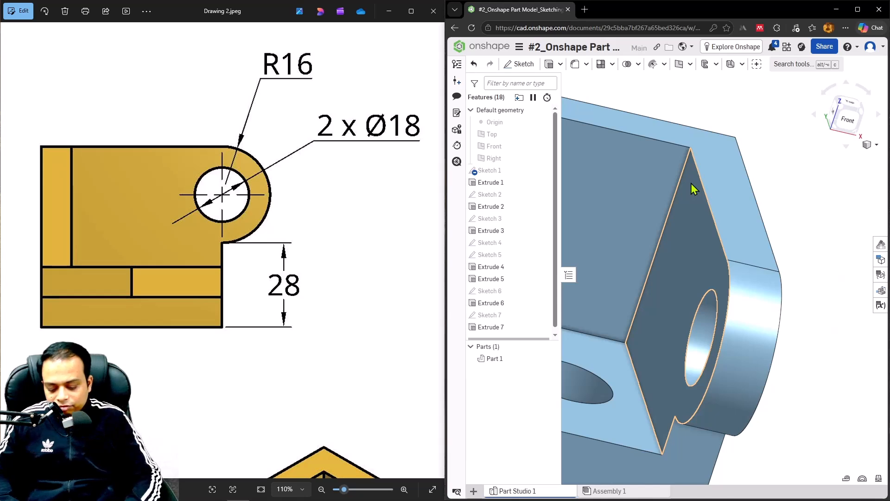
pyautogui.hotkey('shift', '7')
pyautogui.scroll(5, 734, 255)
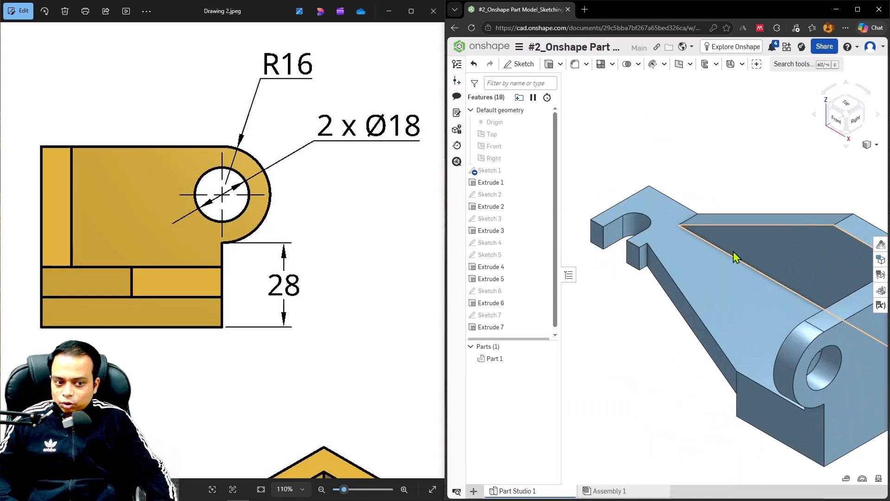
# Maximize the modelling window and show the whole bracket in an isometric view.
pyautogui.moveTo(753, 290)
pyautogui.mouseDown(button='right')
pyautogui.moveTo(752, 314)
pyautogui.moveTo(747, 283)
pyautogui.mouseUp(button='right')
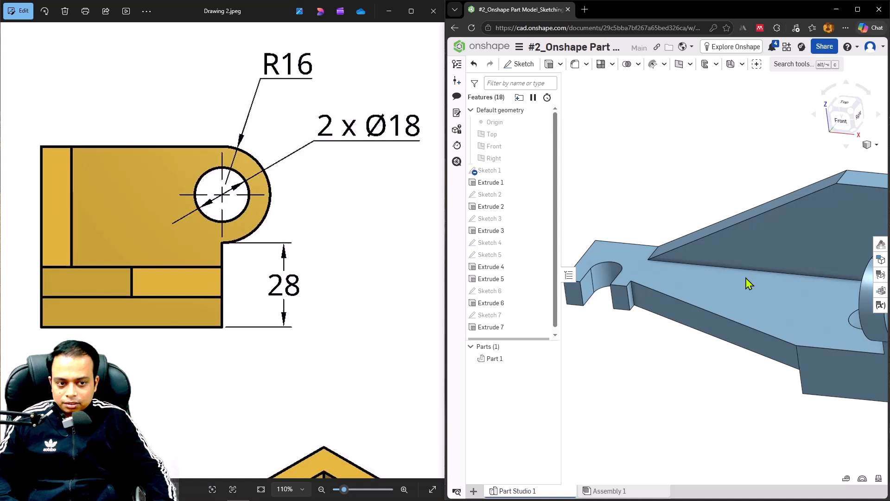
pyautogui.click(858, 13)
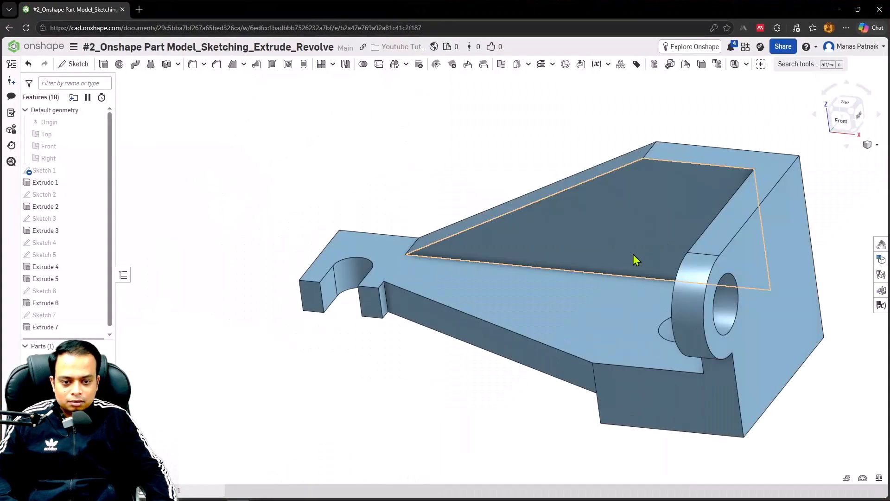
pyautogui.press('p')
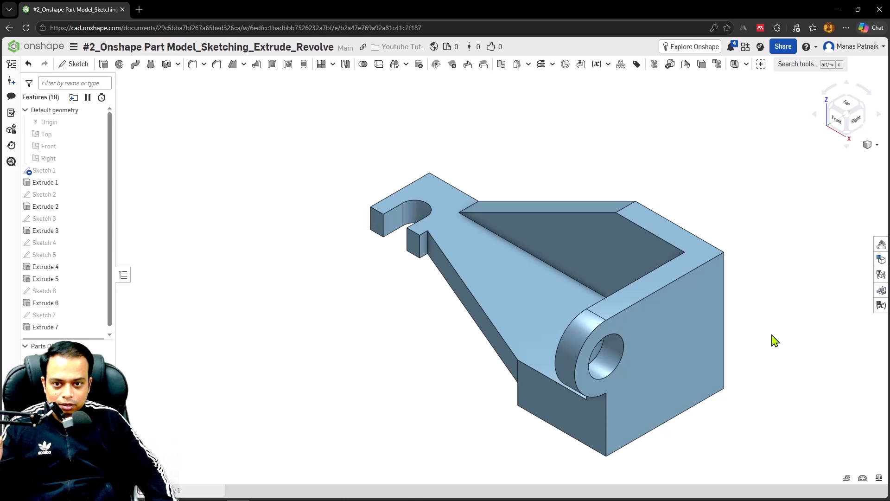
# Set up a Rotate transform of the bracket about the outer vertical corner edge of its slotted end.
pyautogui.click(407, 66)
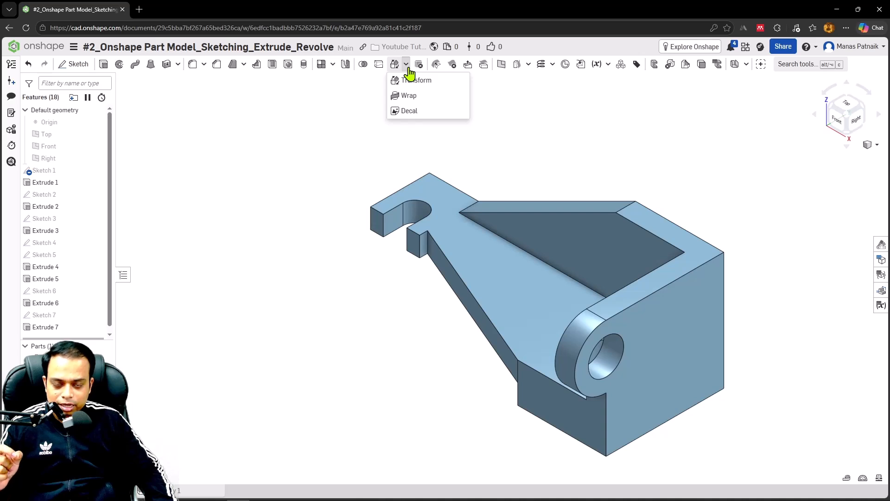
pyautogui.click(420, 82)
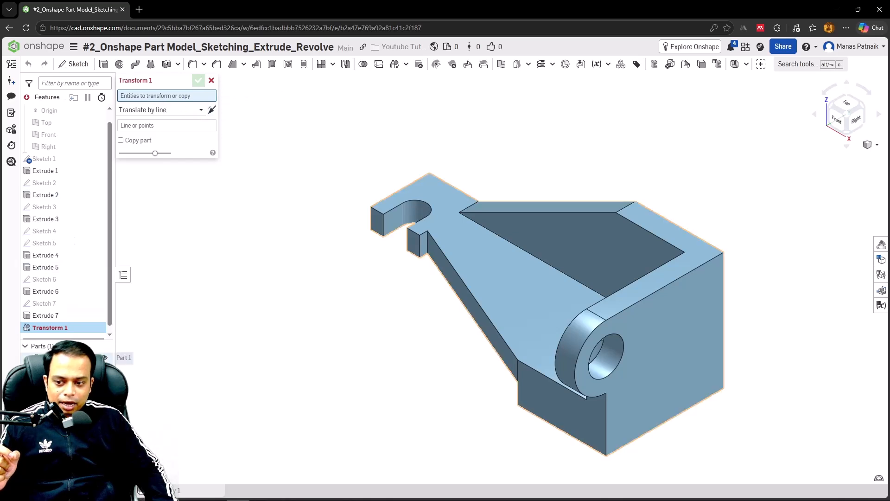
pyautogui.click(69, 358)
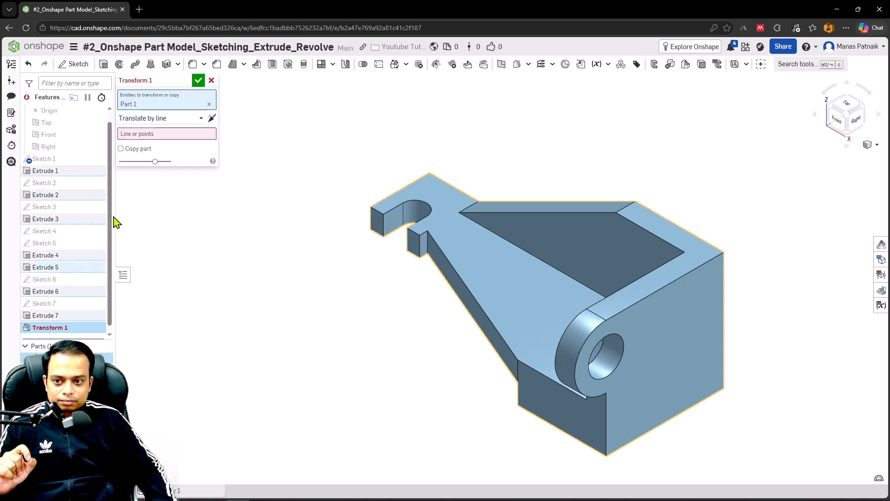
pyautogui.click(169, 121)
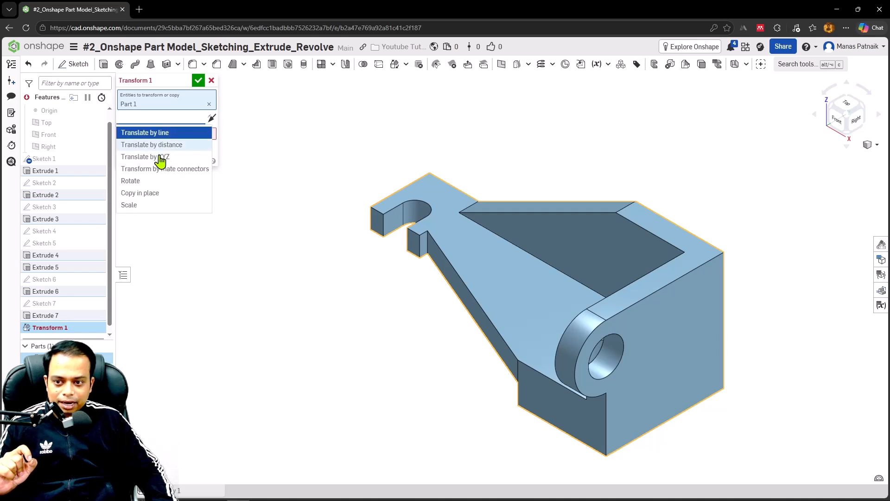
pyautogui.click(143, 185)
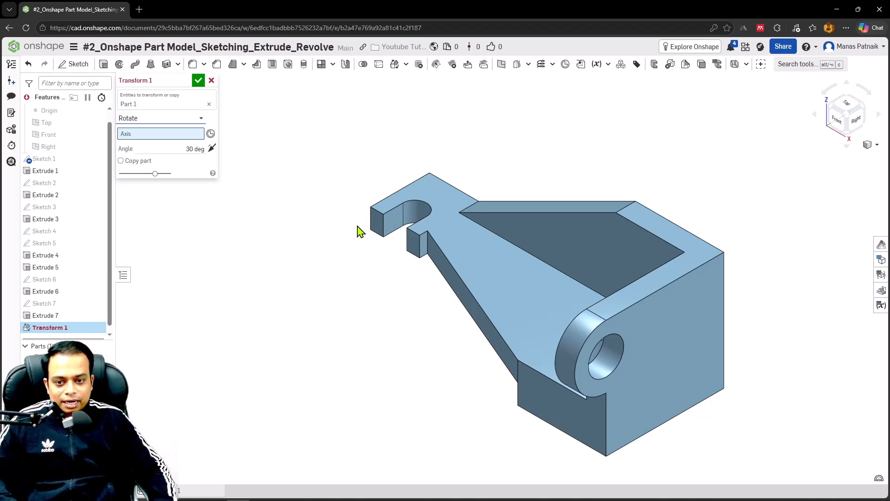
pyautogui.click(372, 221)
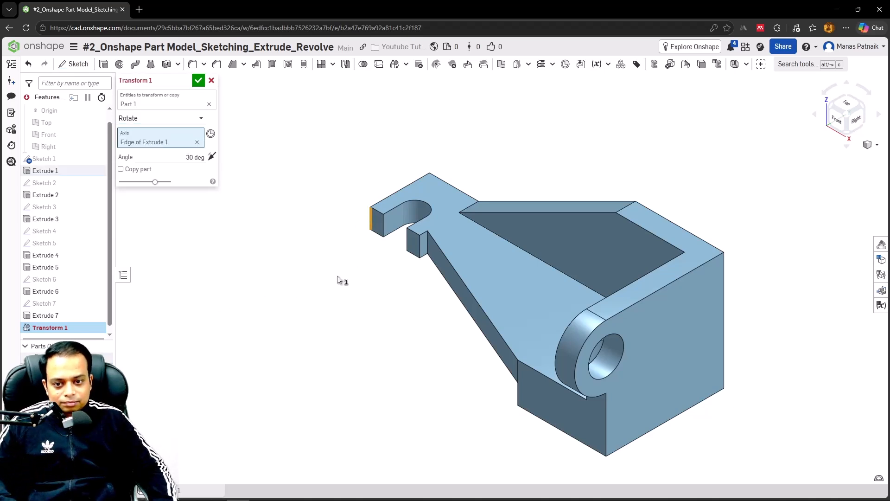
# Set the rotation angle to -90 degrees, apply the transform and fit the rotated bracket in view.
pyautogui.click(185, 157)
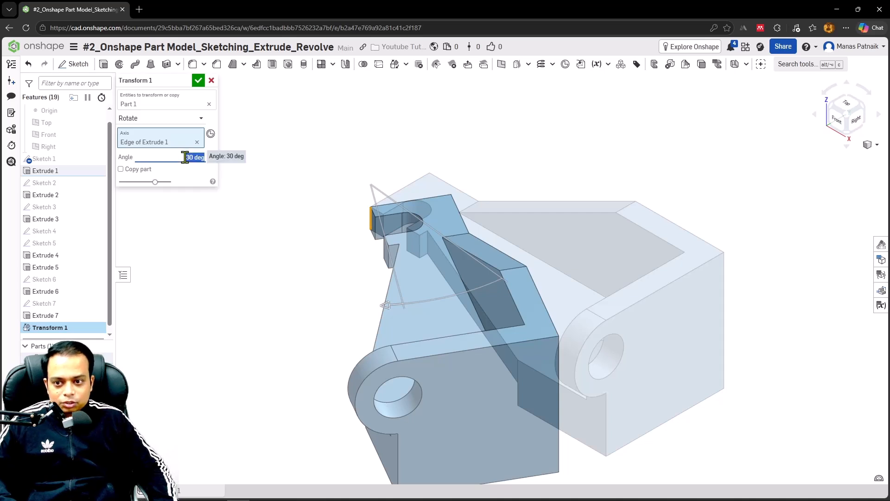
pyautogui.write('90')
pyautogui.press('Return')
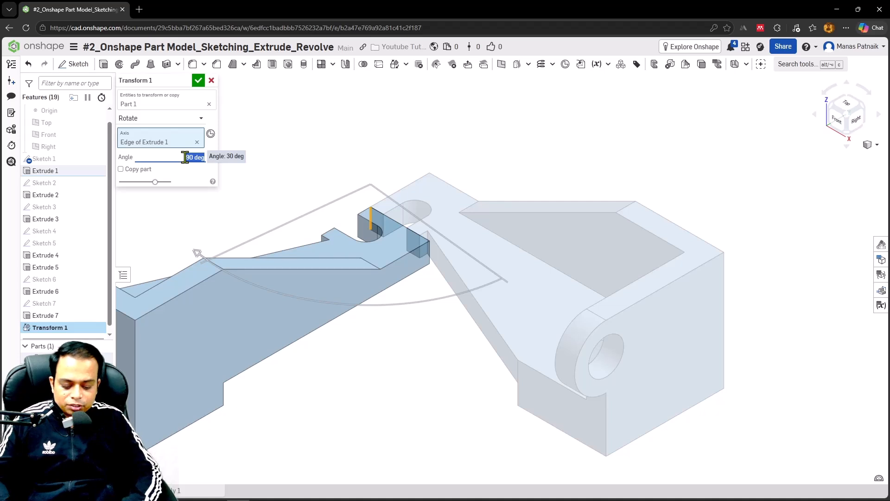
pyautogui.press('BackSpace')
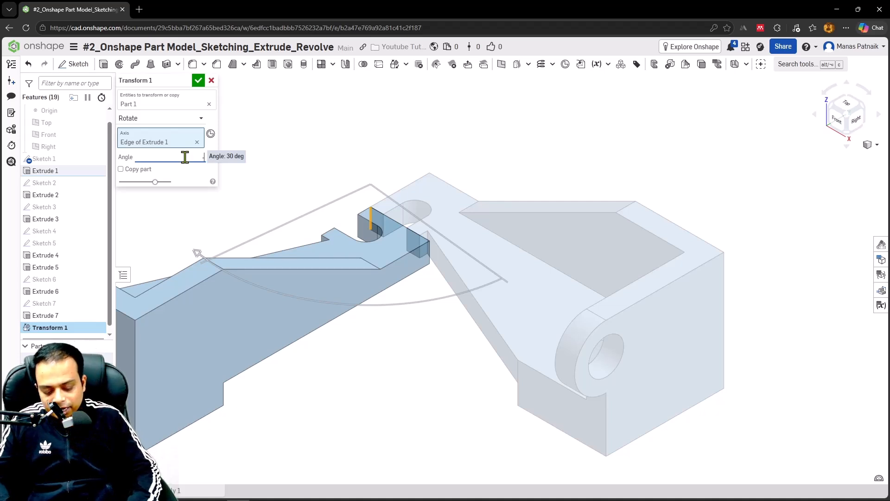
pyautogui.write('-90')
pyautogui.press('Return')
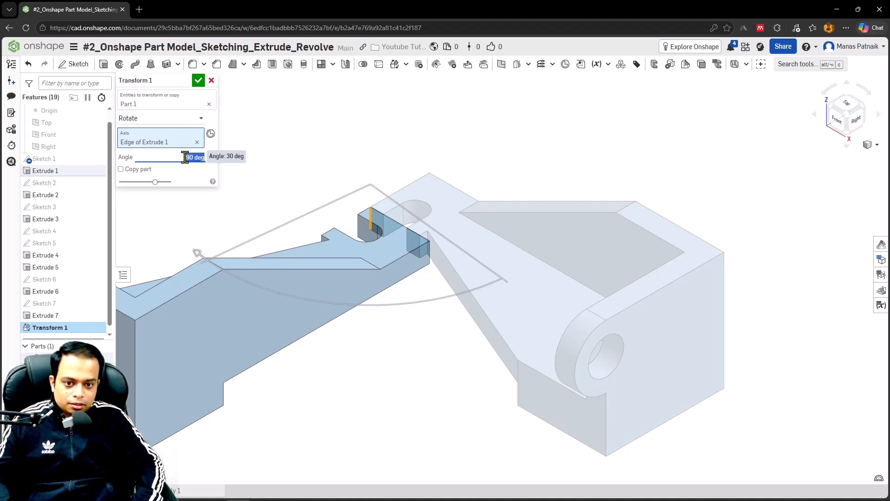
pyautogui.click(198, 81)
pyautogui.moveTo(496, 154); pyautogui.dragTo(449, 364, button='middle')
pyautogui.press('f')
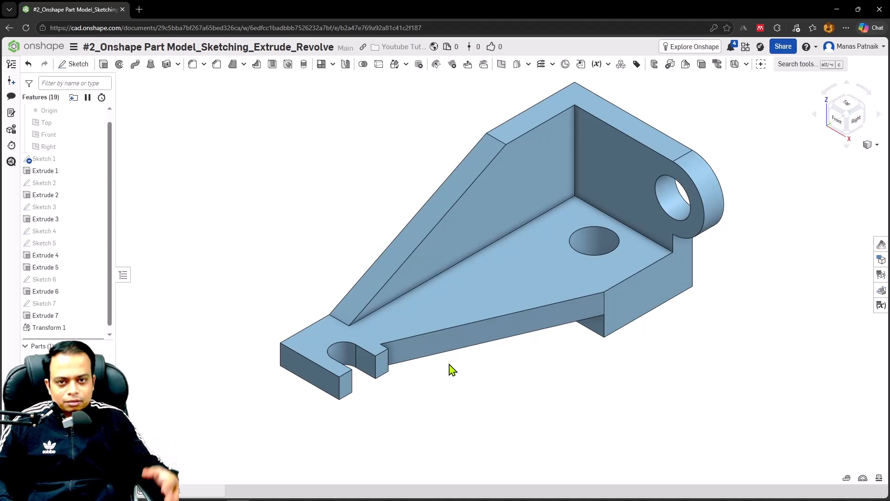